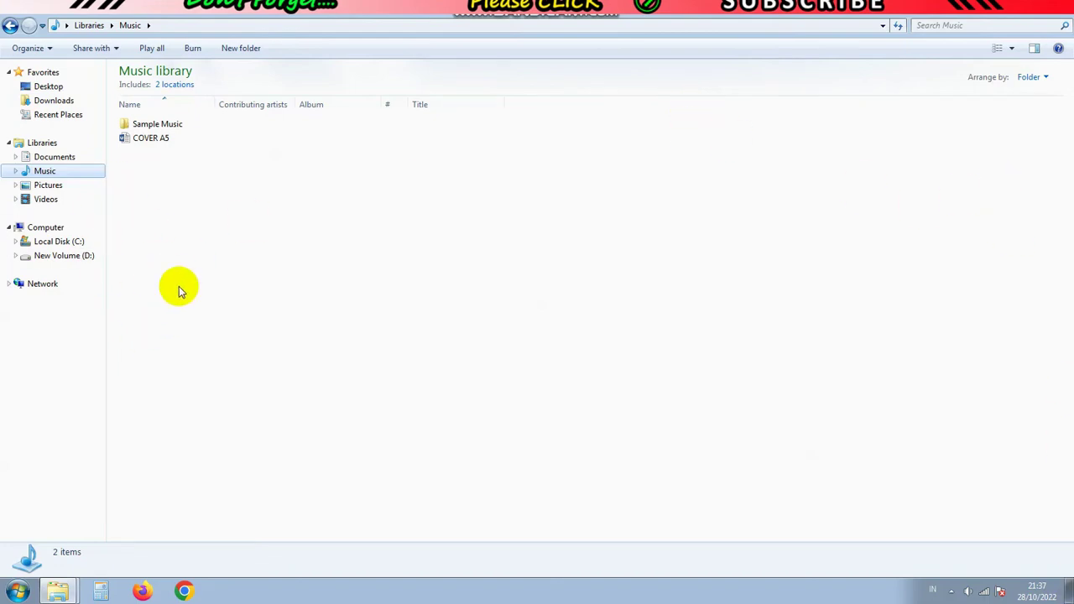
# - Select the COVER A5 Word document in the Music library
pyautogui.click(175, 139)
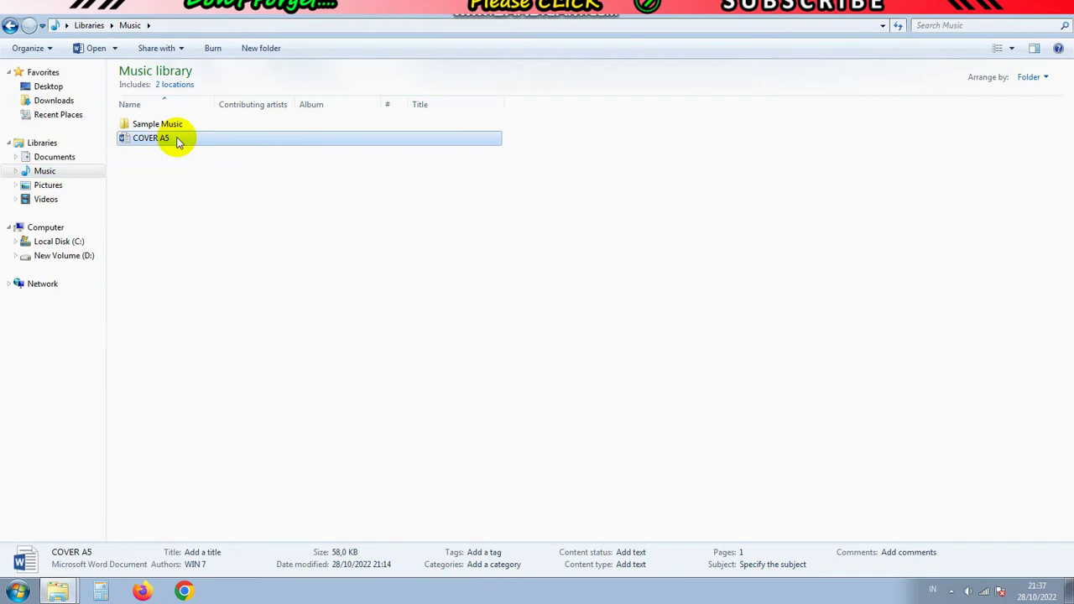
# - Open COVER A5 in Word, show page thumbnails, and set the paper size to A3
pyautogui.doubleClick(215, 140)
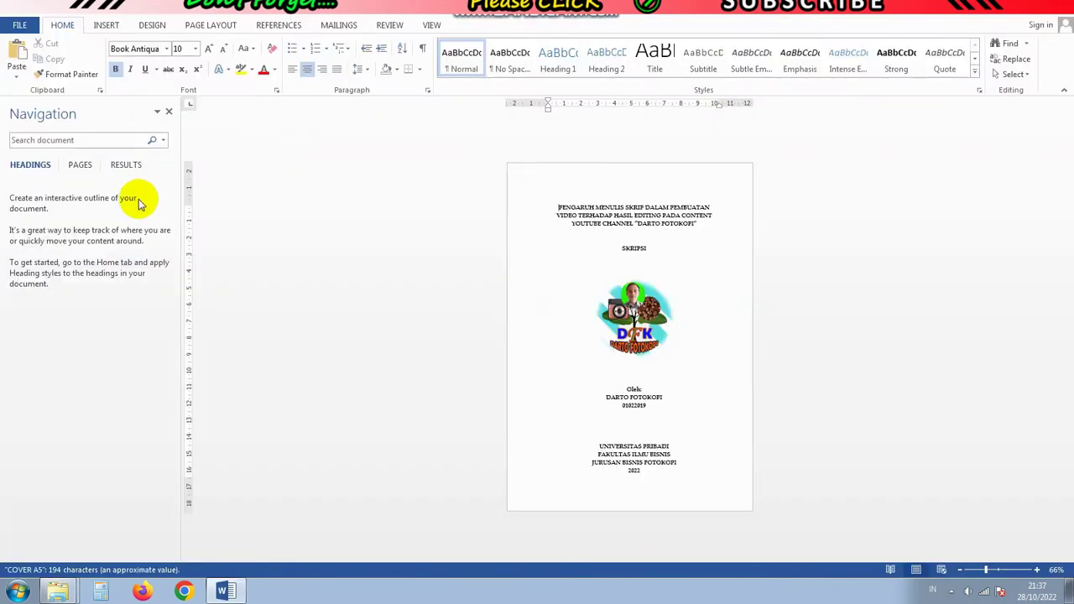
pyautogui.click(88, 166)
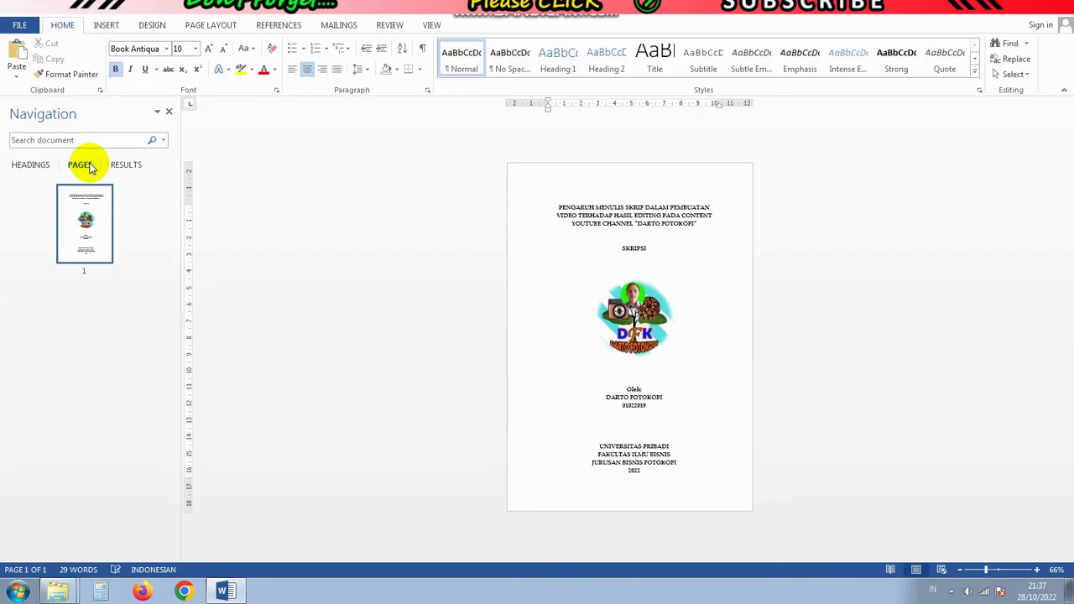
pyautogui.click(220, 28)
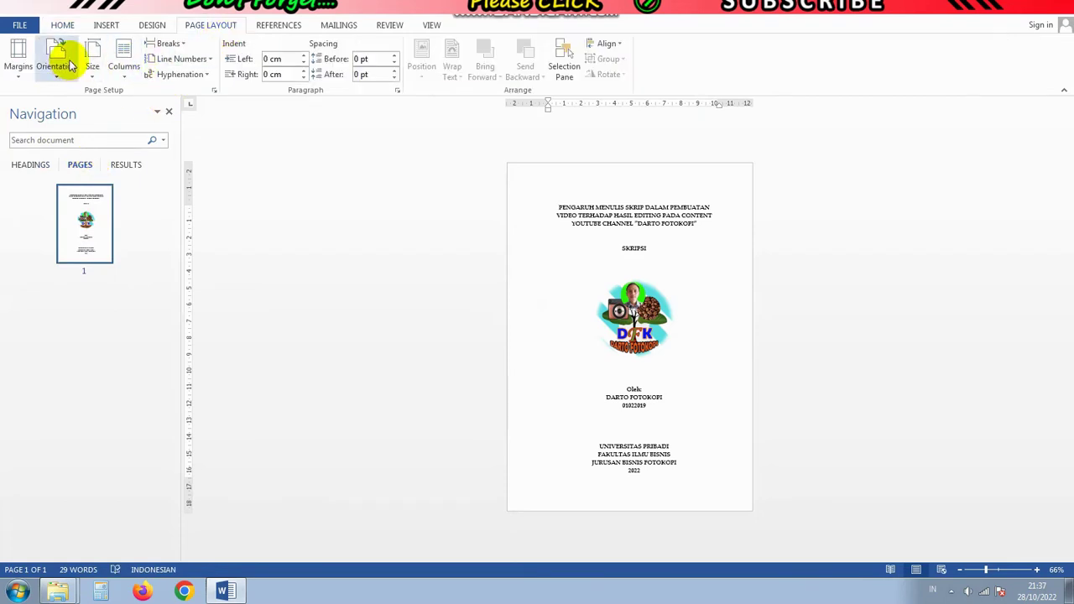
pyautogui.click(92, 55)
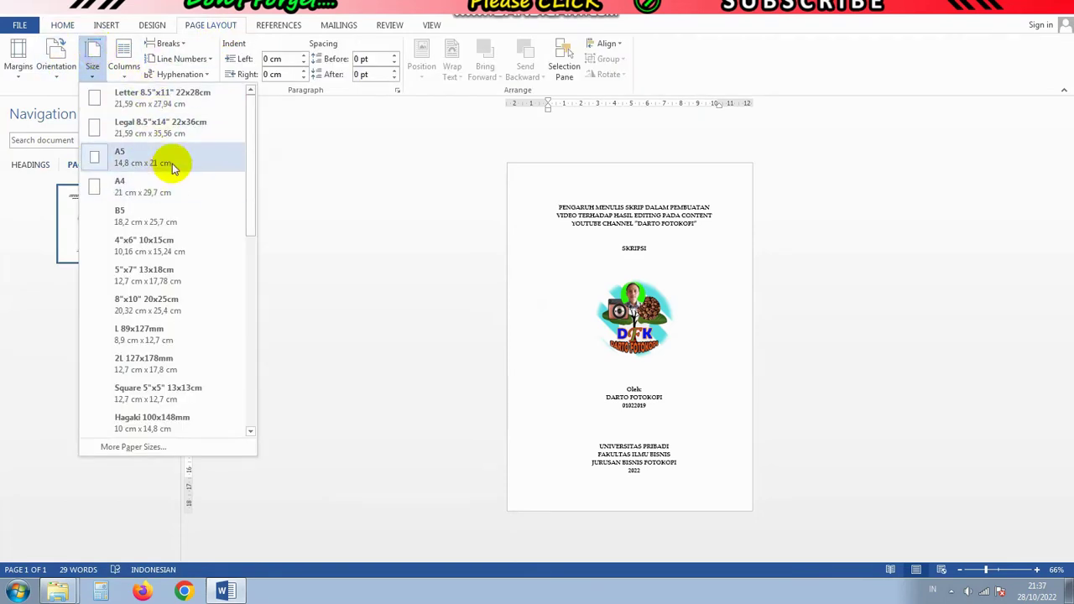
pyautogui.click(388, 216)
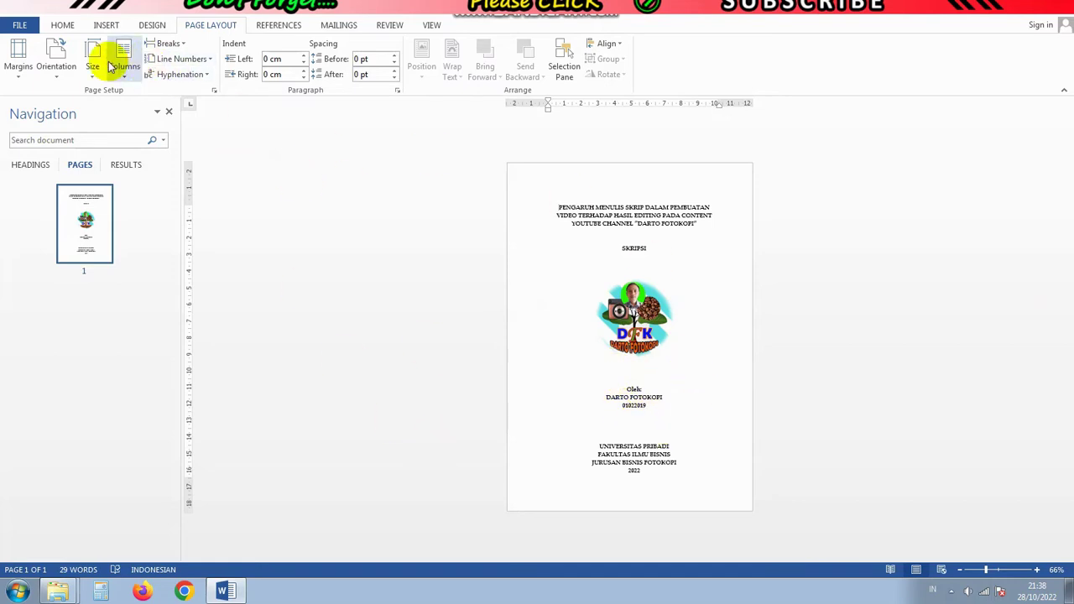
pyautogui.click(91, 52)
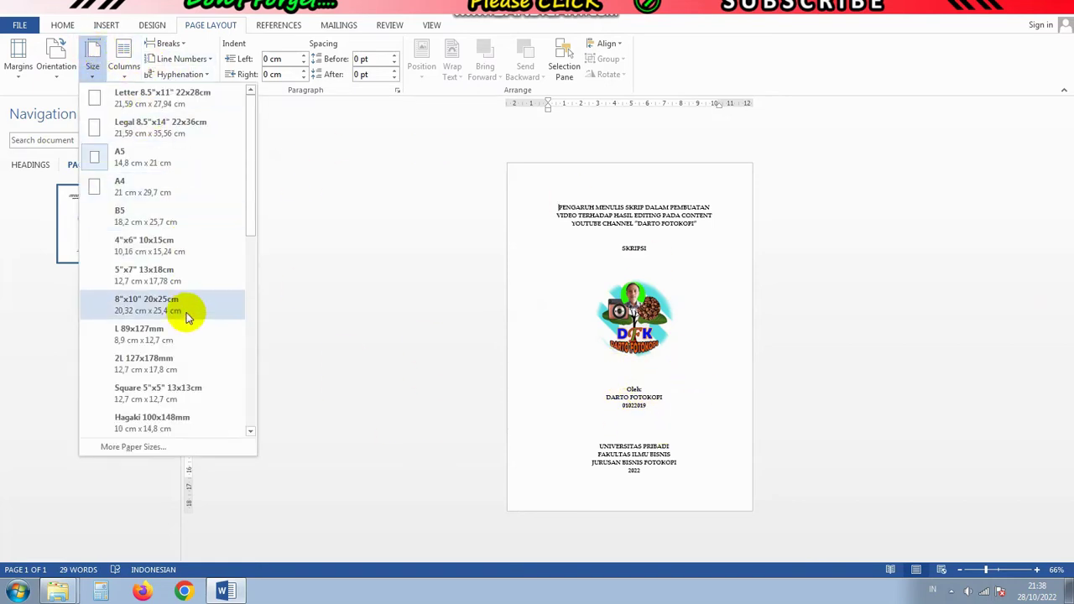
pyautogui.scroll(-3, 187, 308)
pyautogui.scroll(-1, 189, 319)
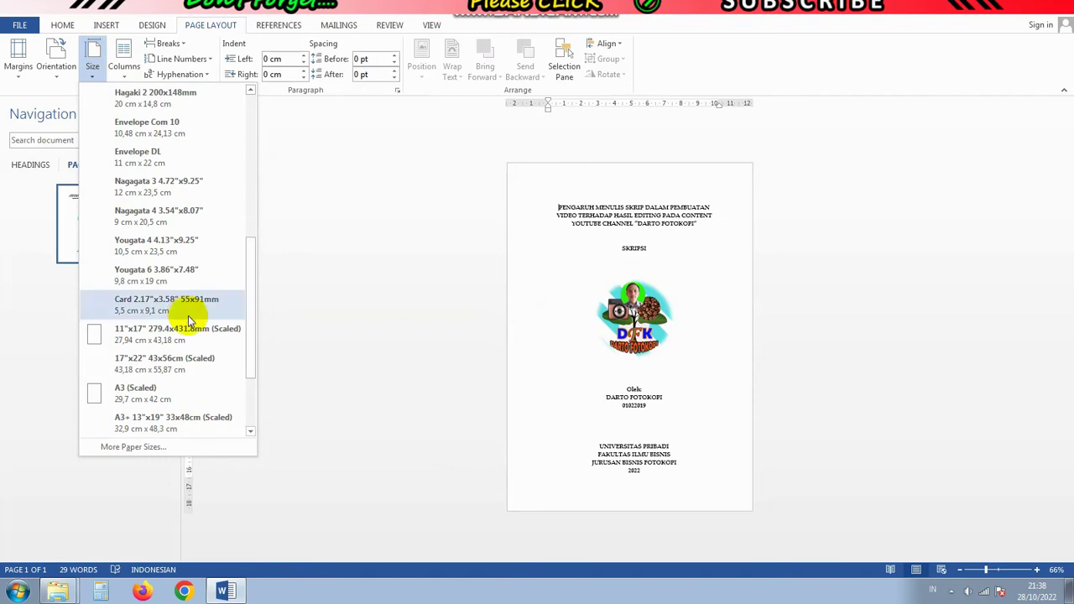
pyautogui.click(187, 397)
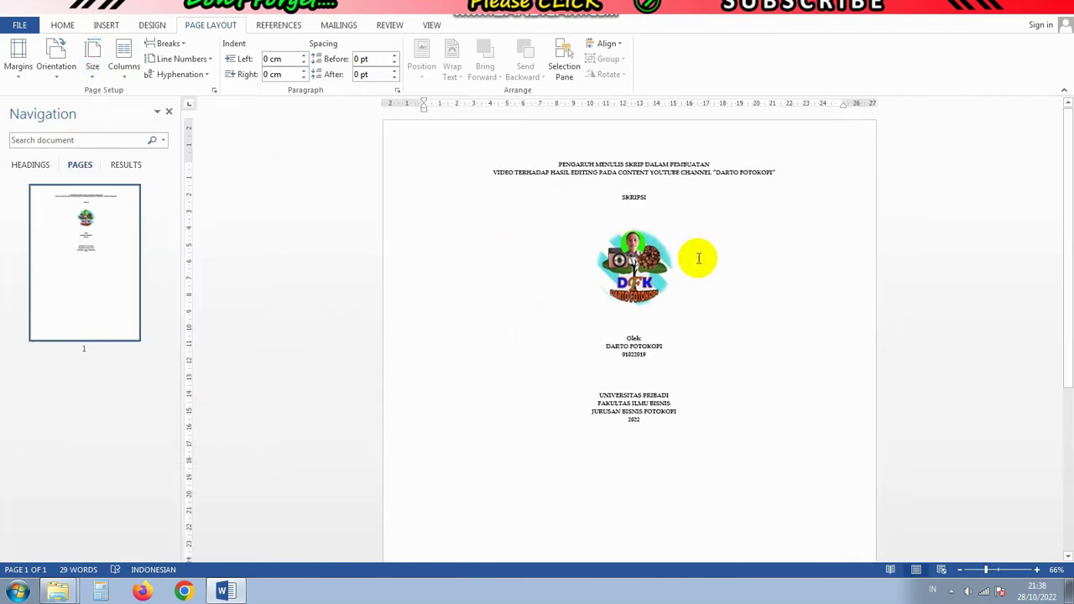
# - Break the title onto a new line before YOUTUBE
pyautogui.click(614, 172)
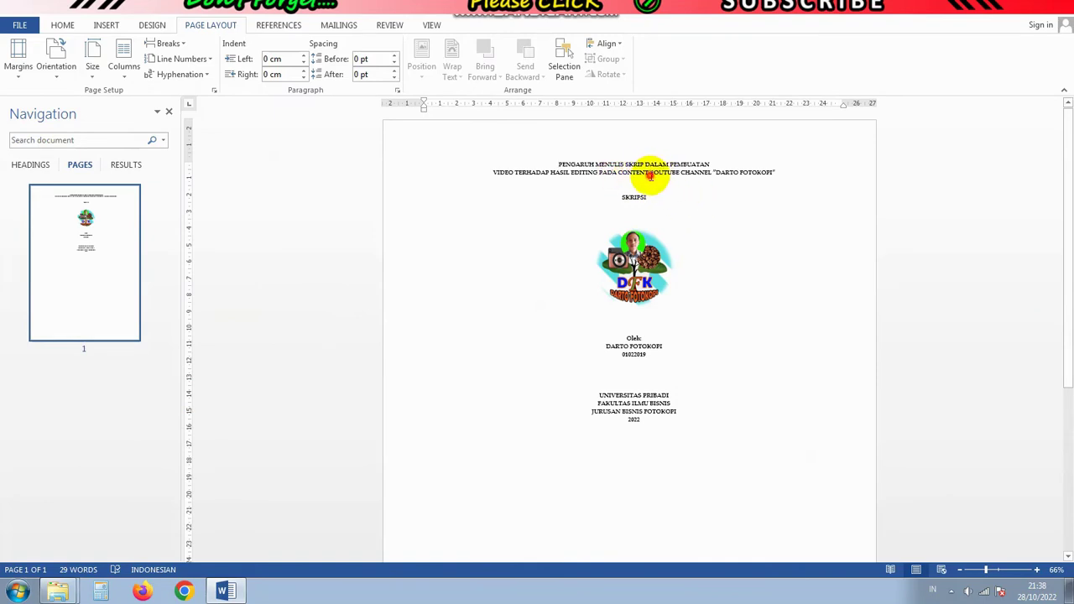
pyautogui.click(650, 174)
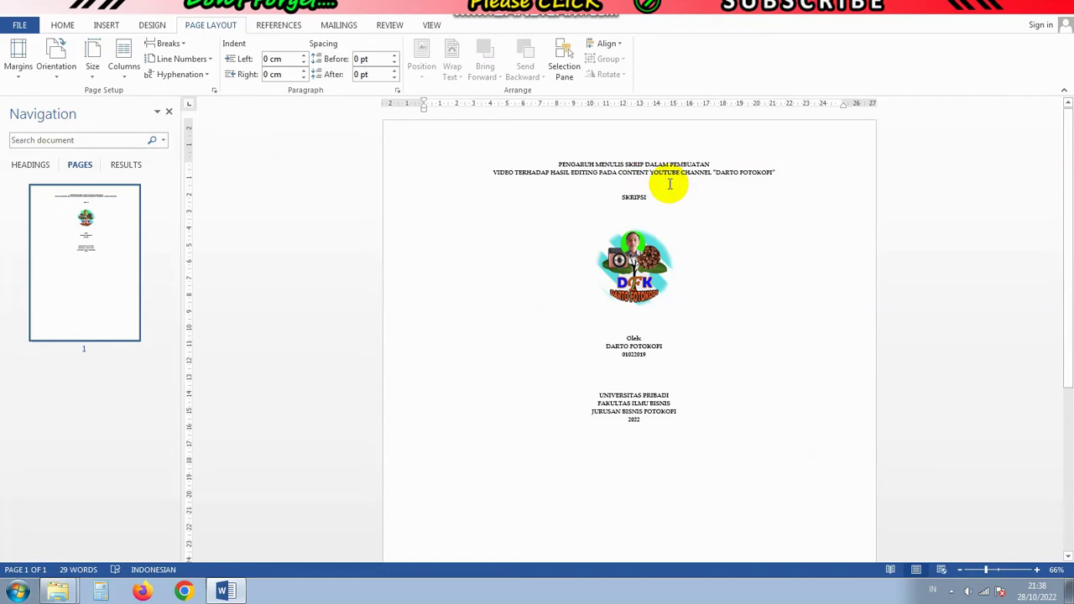
pyautogui.press('Return')
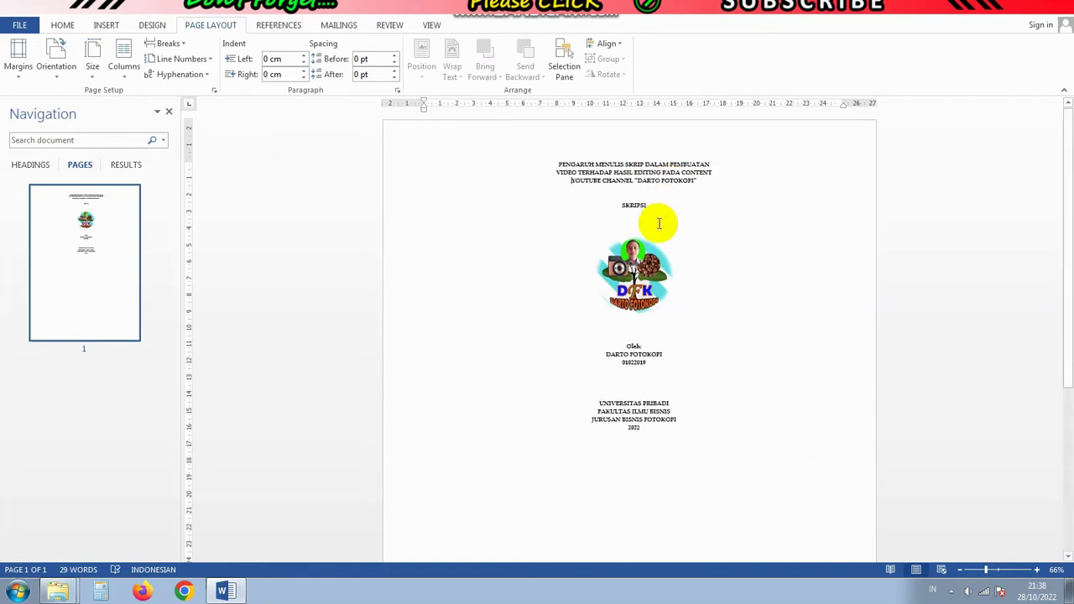
pyautogui.scroll(-3, 626, 307)
pyautogui.scroll(-3, 626, 307)
pyautogui.scroll(1, 626, 307)
pyautogui.scroll(4, 626, 307)
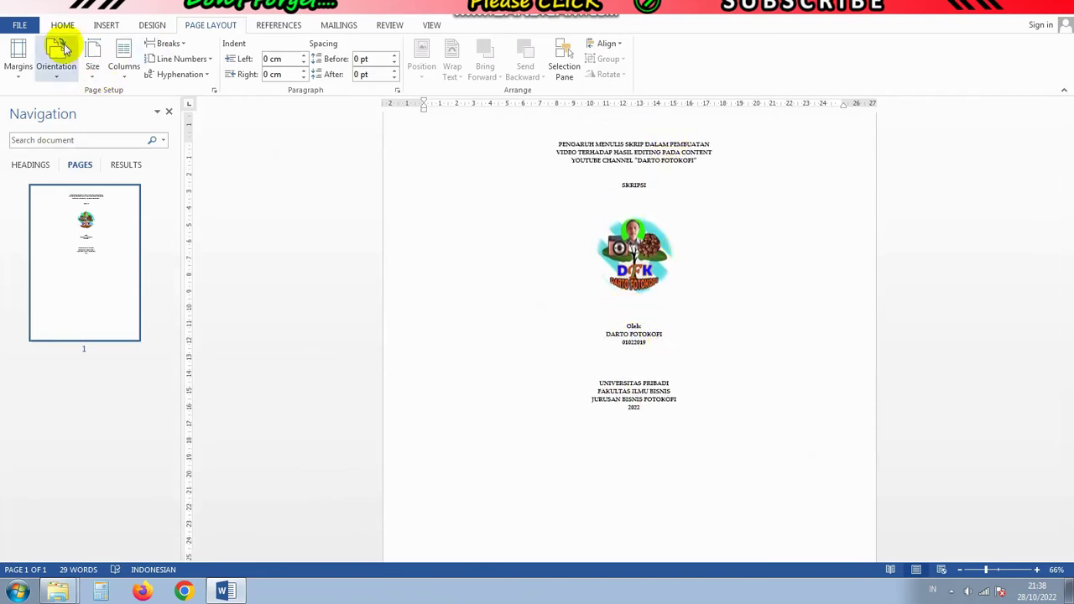
# - Turn the A3 page to landscape and zoom out to 48%
pyautogui.click(63, 49)
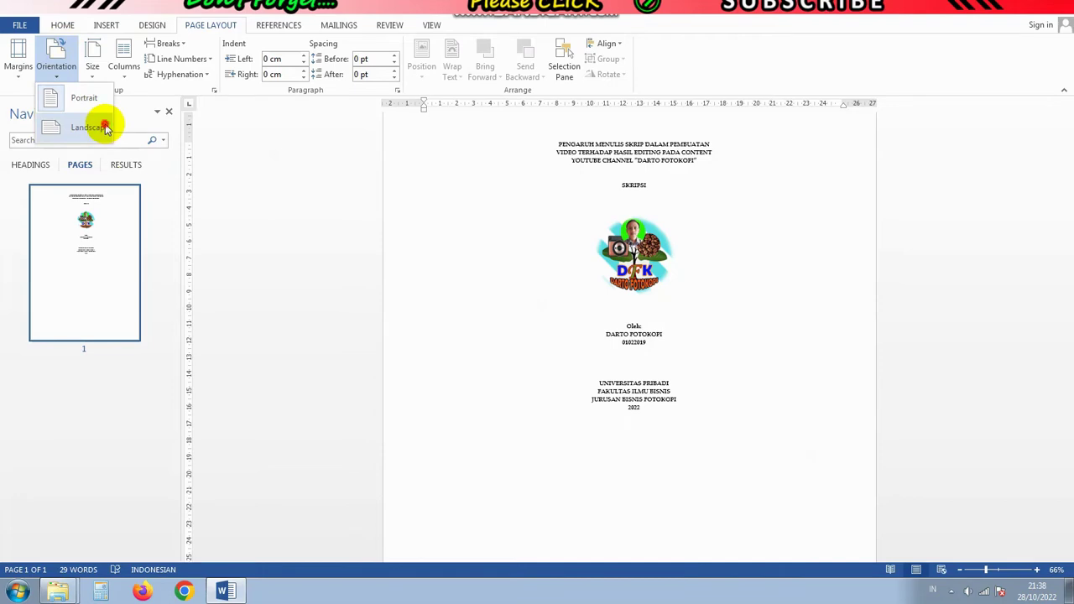
pyautogui.click(105, 128)
pyautogui.scroll(-1, 801, 318)
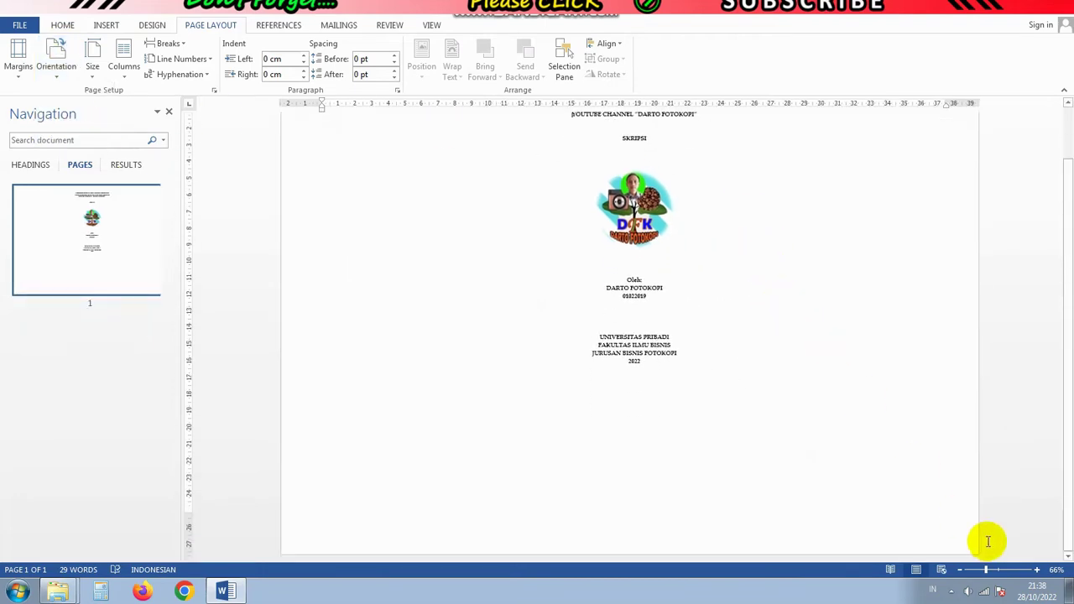
pyautogui.moveTo(985, 569); pyautogui.dragTo(979, 570)
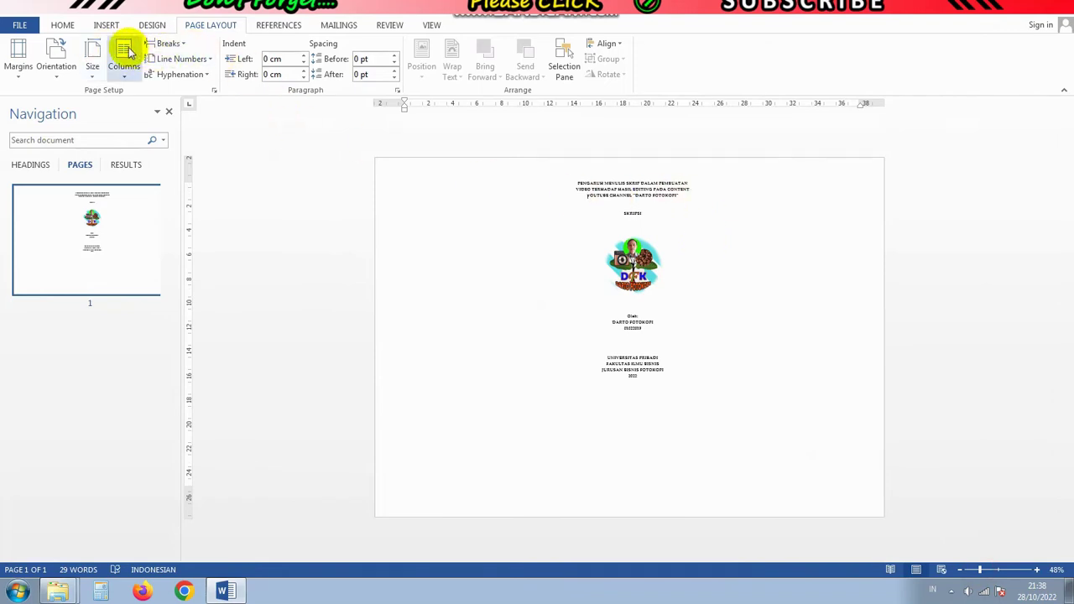
# - Split the page into two columns and add blank lines above the title to lower the cover block
pyautogui.click(126, 52)
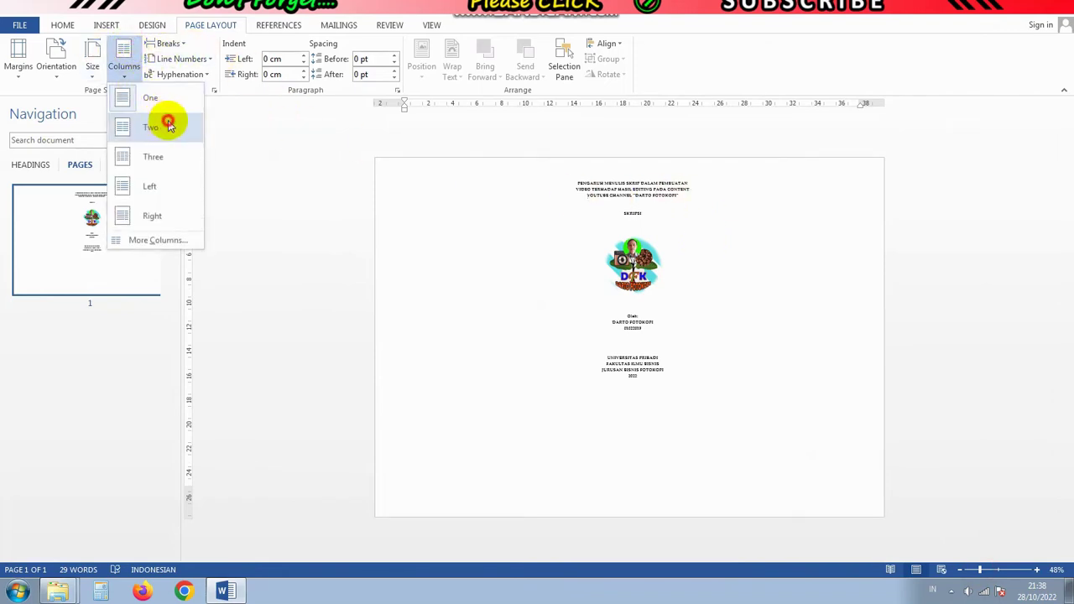
pyautogui.click(168, 124)
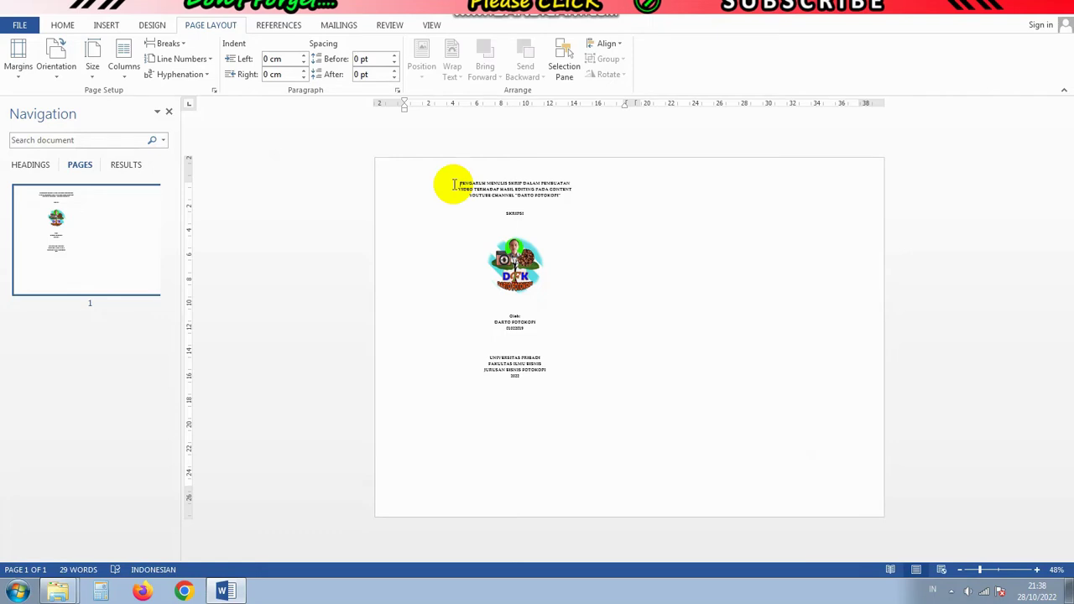
pyautogui.press('Return')
pyautogui.press('Return')
pyautogui.press('Return')
pyautogui.press('Return')
pyautogui.press('Return')
pyautogui.press('Return')
pyautogui.press('Return')
pyautogui.press('Return')
pyautogui.press('Return')
pyautogui.press('Return')
pyautogui.press('Return')
pyautogui.press('Return')
pyautogui.press('Return')
pyautogui.press('Return')
pyautogui.press('Return')
pyautogui.press('Return')
pyautogui.press('Return')
pyautogui.press('Return')
pyautogui.press('Return')
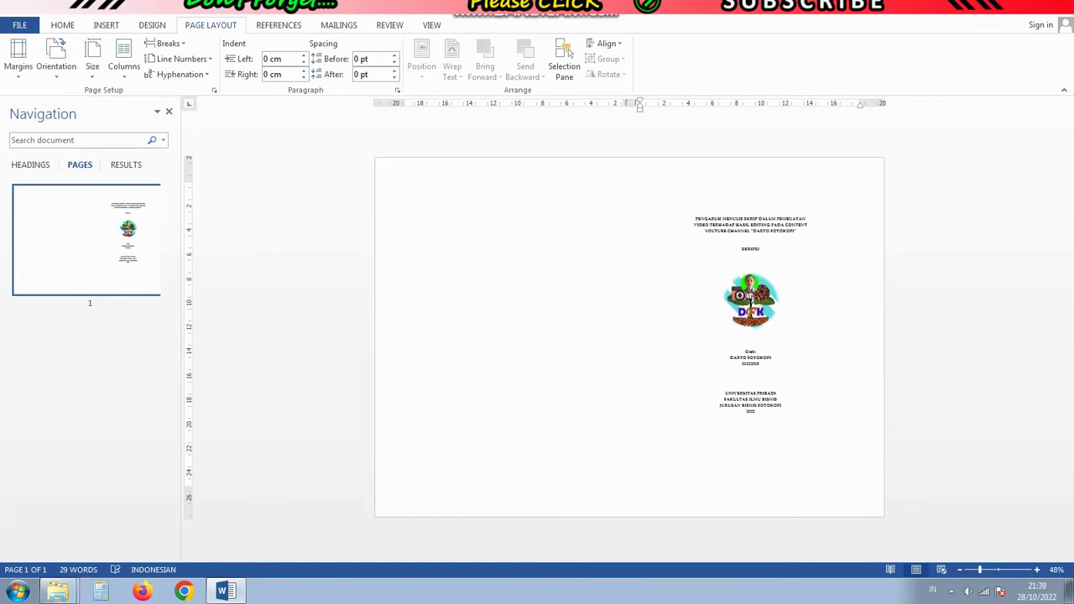
pyautogui.press('Return')
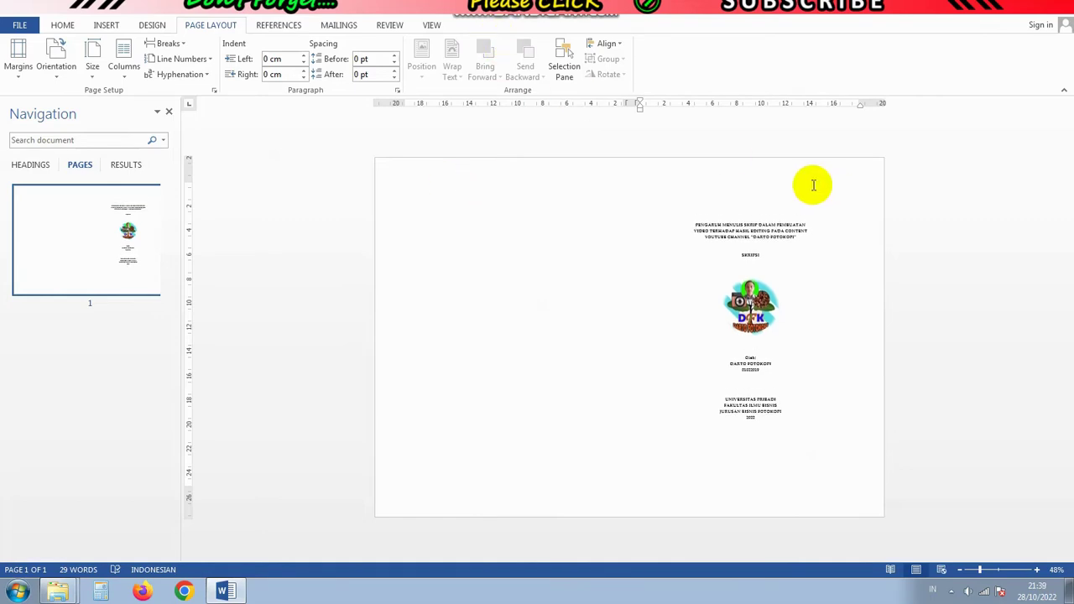
pyautogui.press('Return')
pyautogui.press('Return')
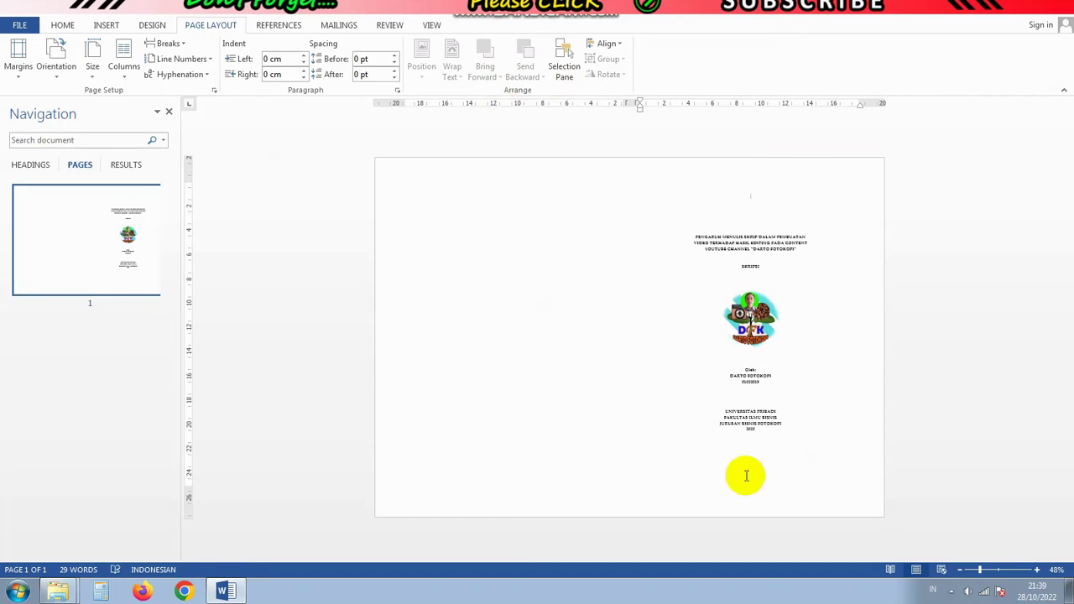
pyautogui.click(786, 197)
pyautogui.click(781, 480)
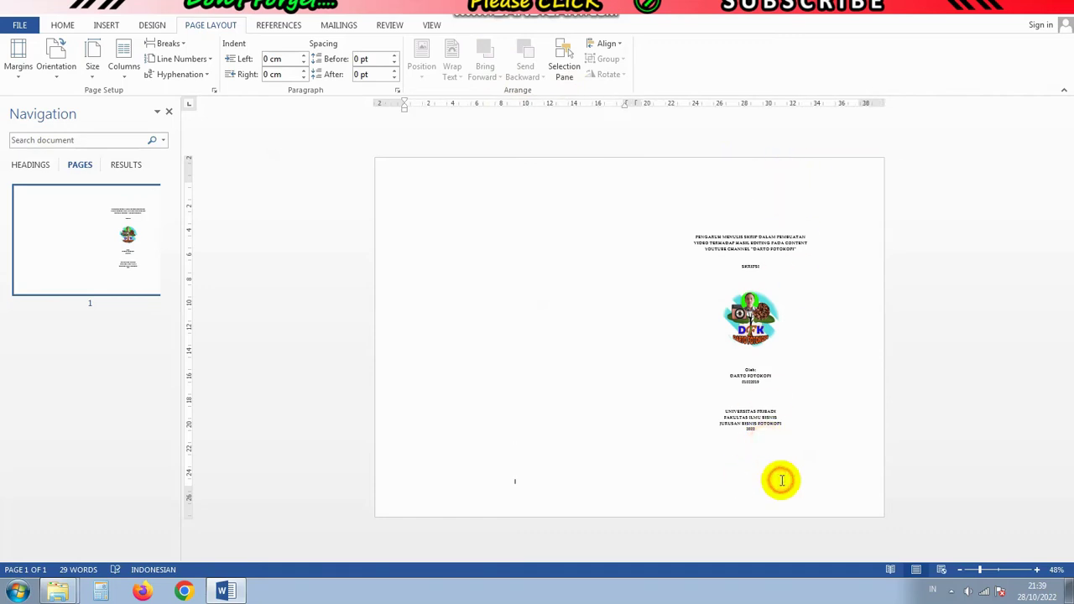
pyautogui.click(786, 211)
pyautogui.click(780, 478)
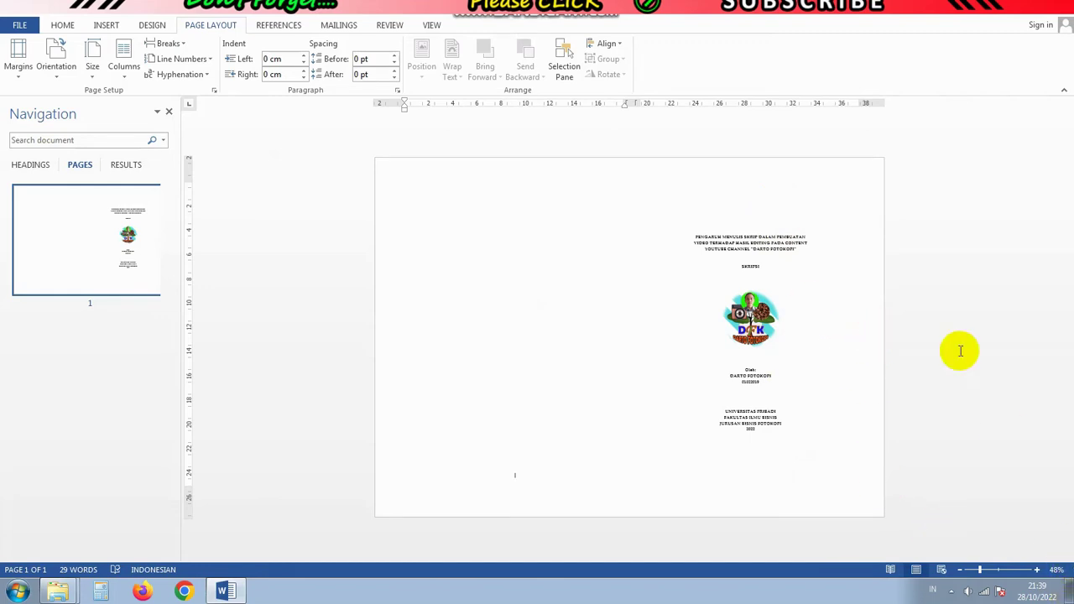
pyautogui.click(104, 25)
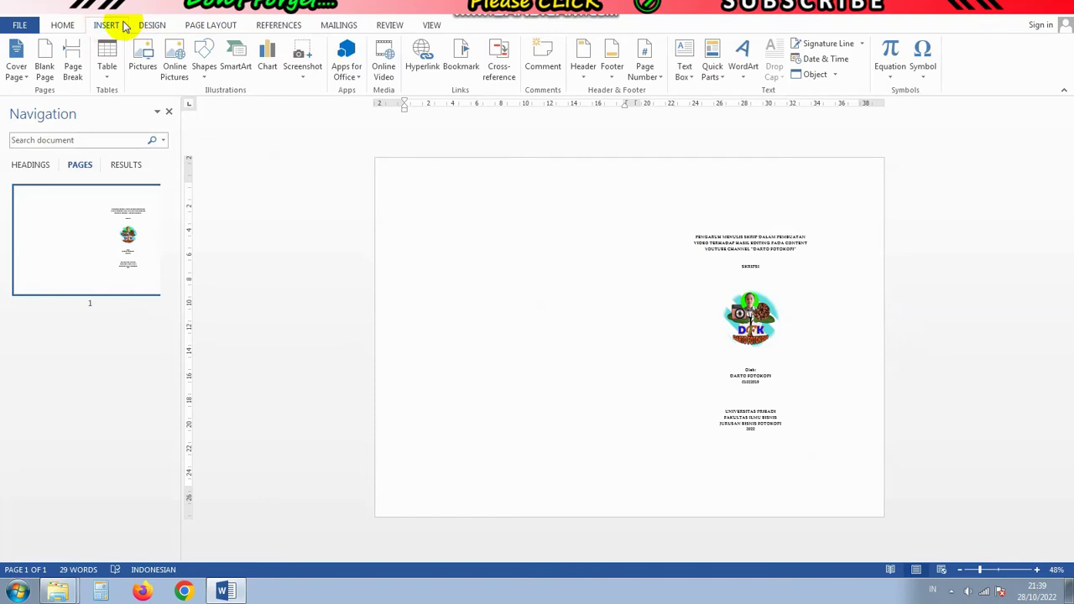
# - Draw a tall blue rectangle, about 16.45 × 23.14 cm, over the page's left half
pyautogui.click(205, 61)
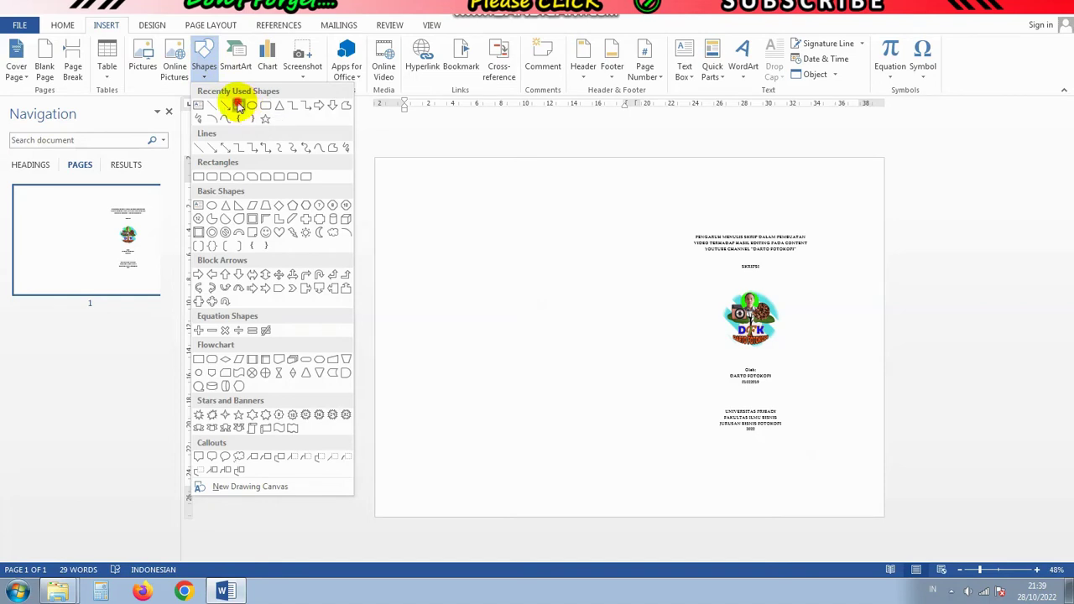
pyautogui.click(238, 105)
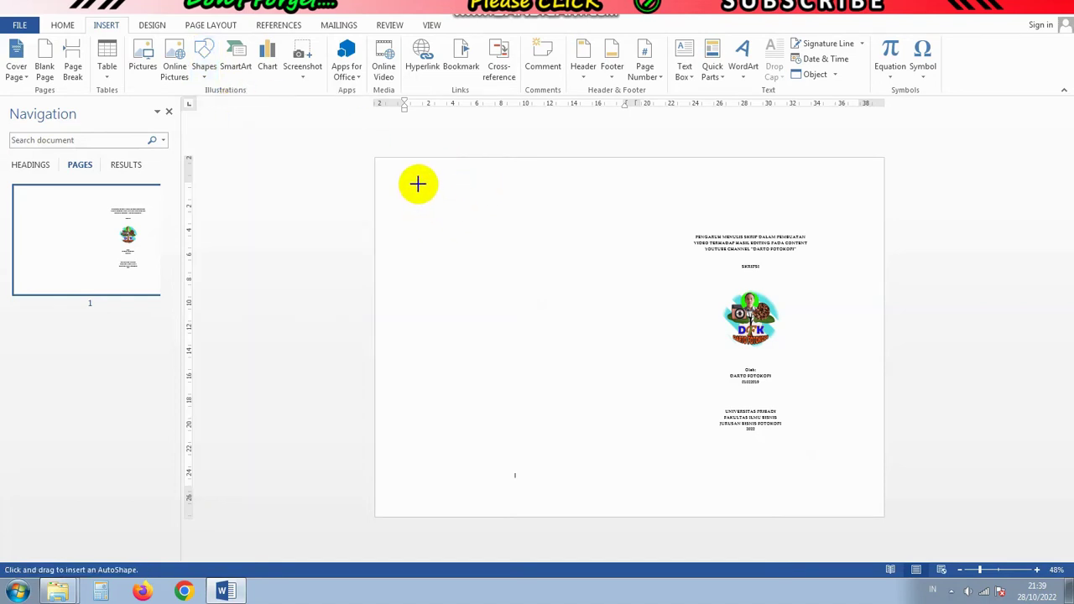
pyautogui.moveTo(419, 185); pyautogui.dragTo(619, 466)
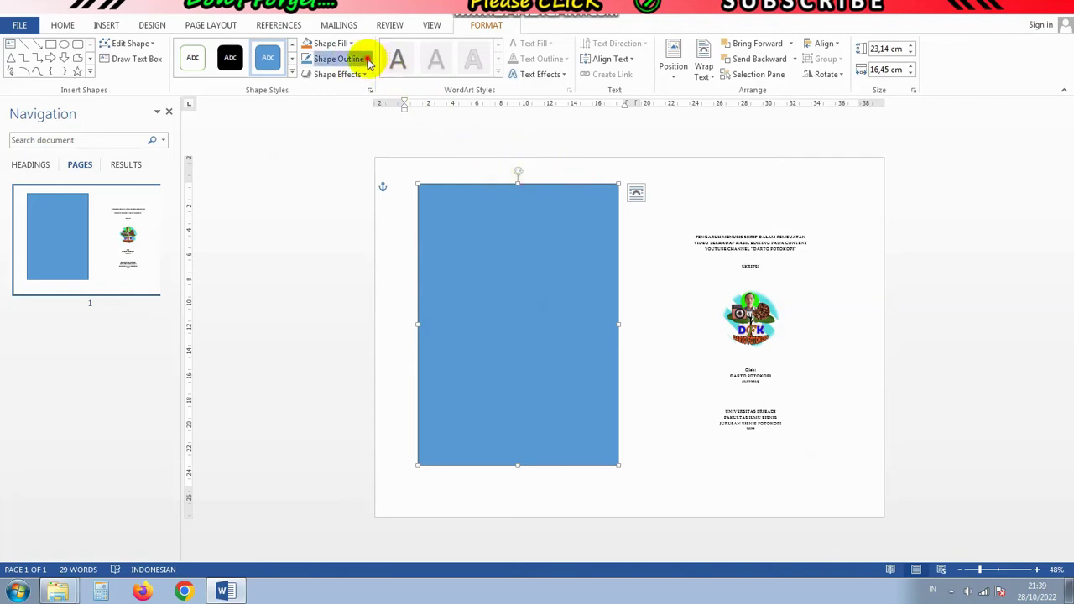
pyautogui.click(368, 62)
pyautogui.click(374, 167)
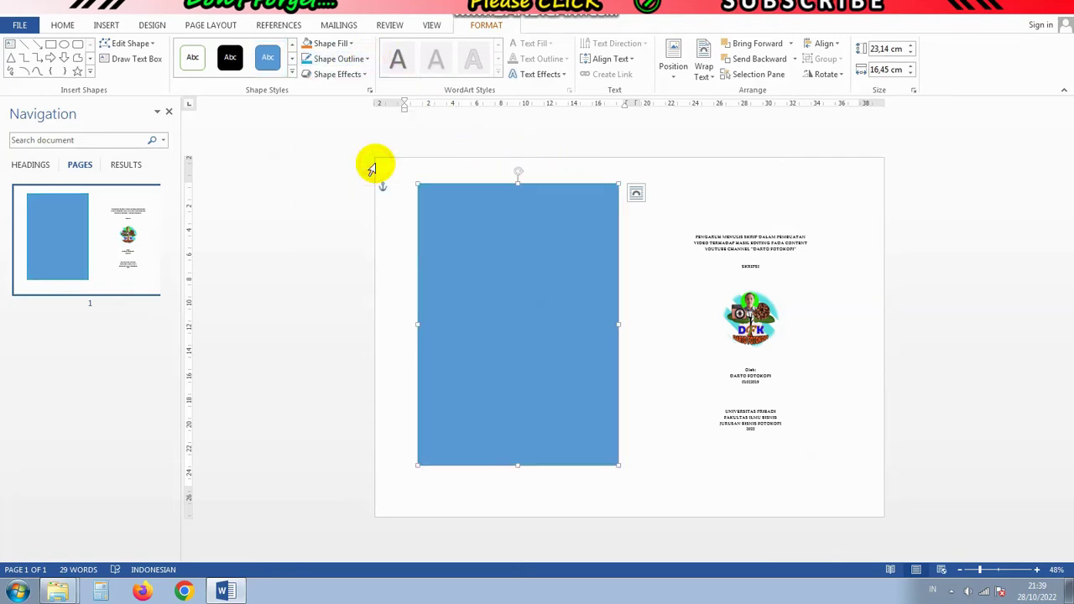
# - Give the rectangle a brighter blue fill and resize it to 14,8 cm wide by 21 cm tall
pyautogui.click(352, 44)
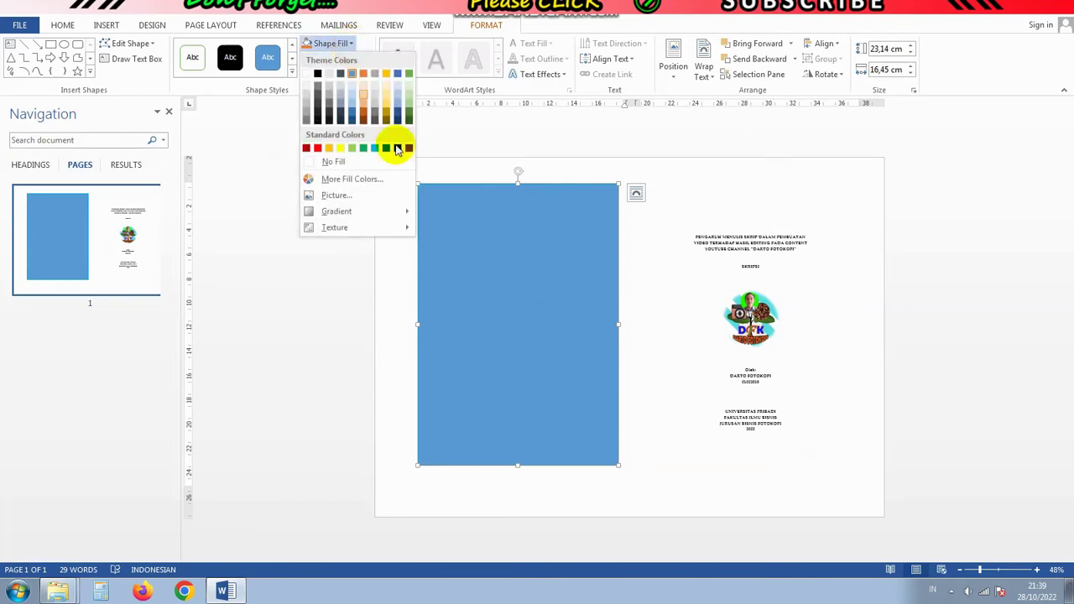
pyautogui.click(376, 149)
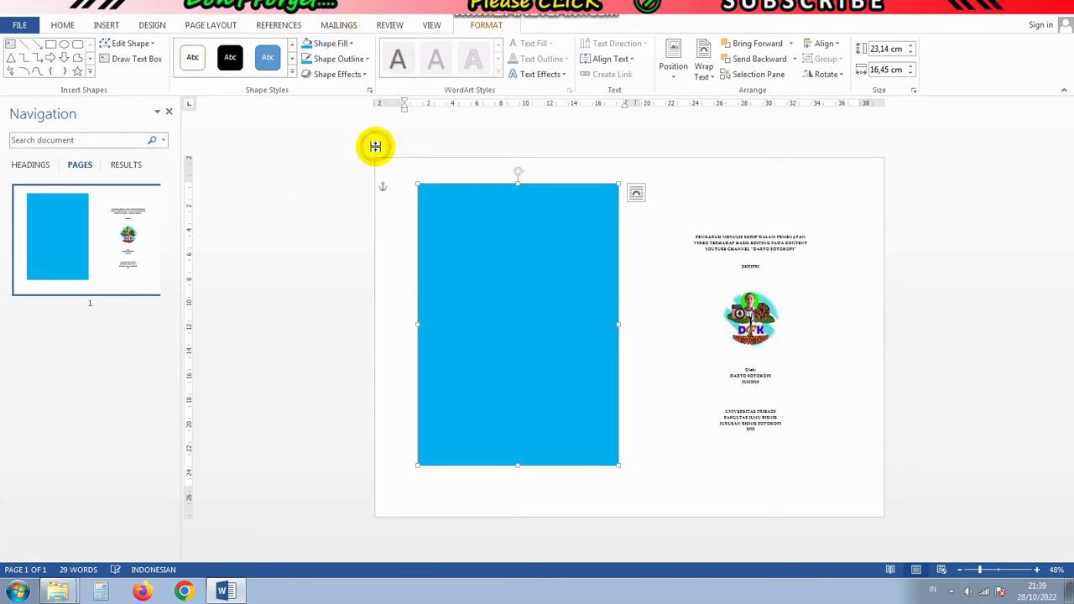
pyautogui.click(484, 240)
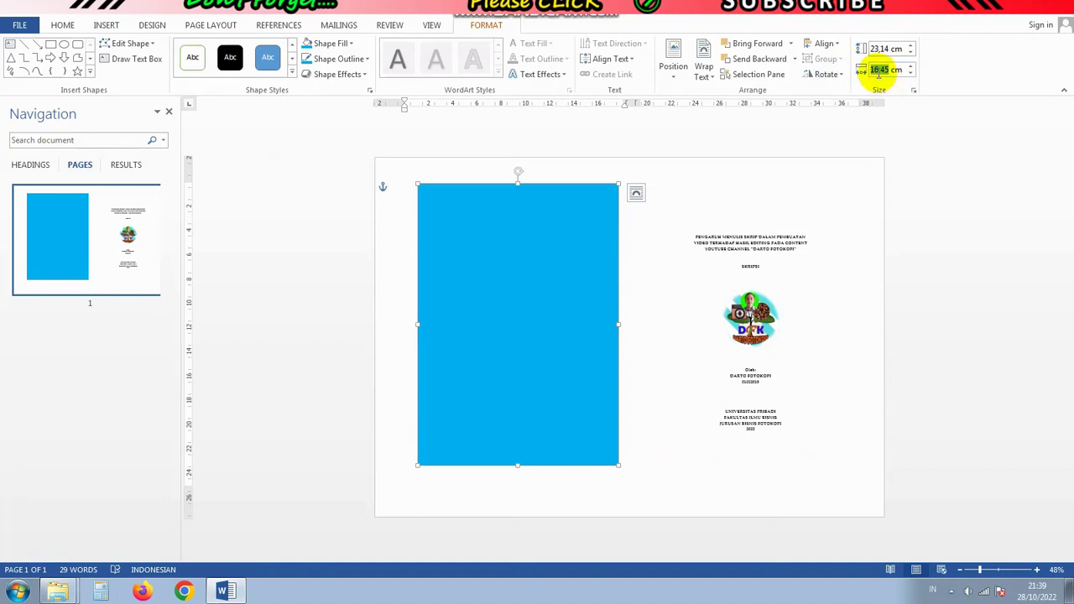
pyautogui.write('1')
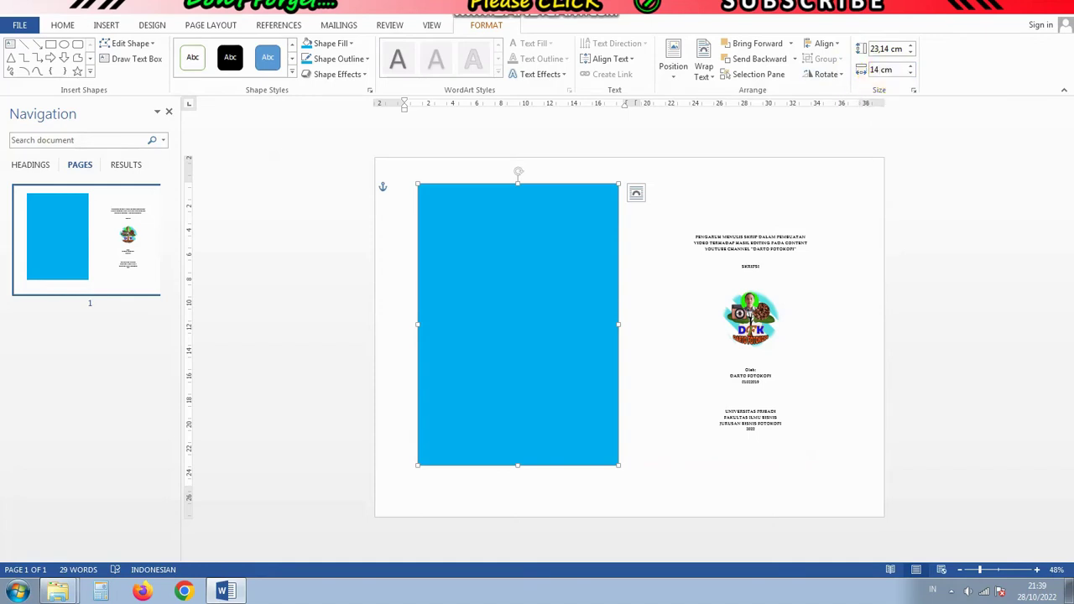
pyautogui.click(881, 52)
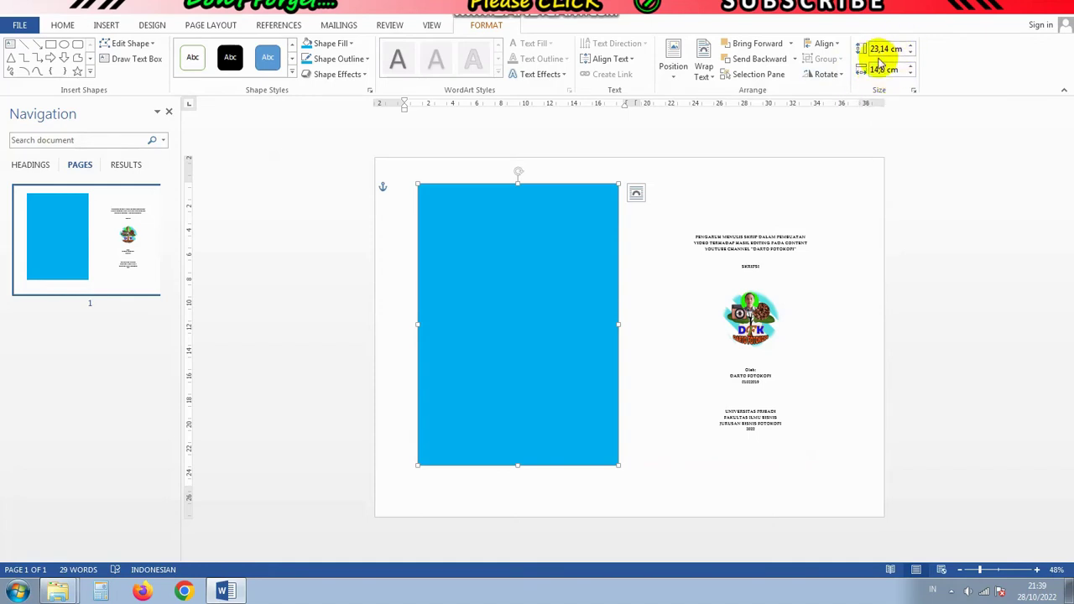
pyautogui.click(887, 49)
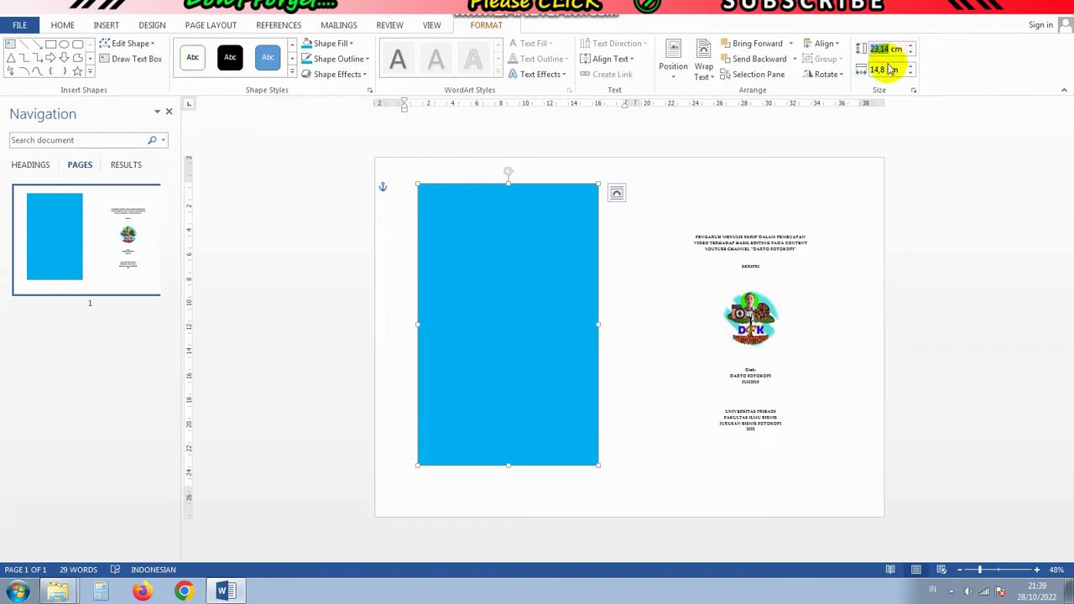
pyautogui.write('2')
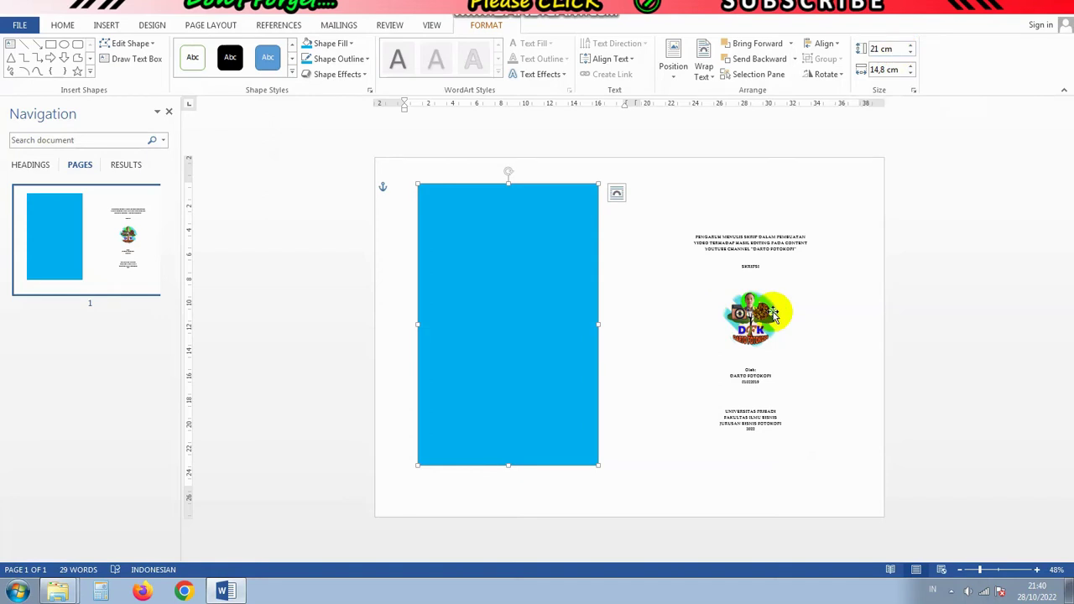
pyautogui.press('Return')
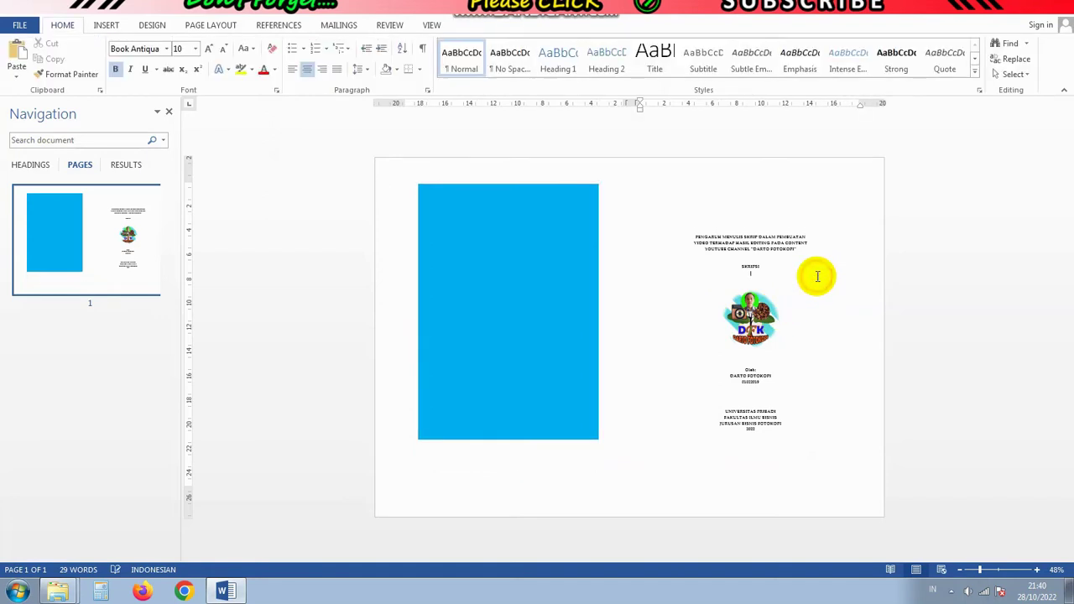
# - Move the rectangle right, set it Behind Text, and drag it up over the cover text
pyautogui.click(550, 329)
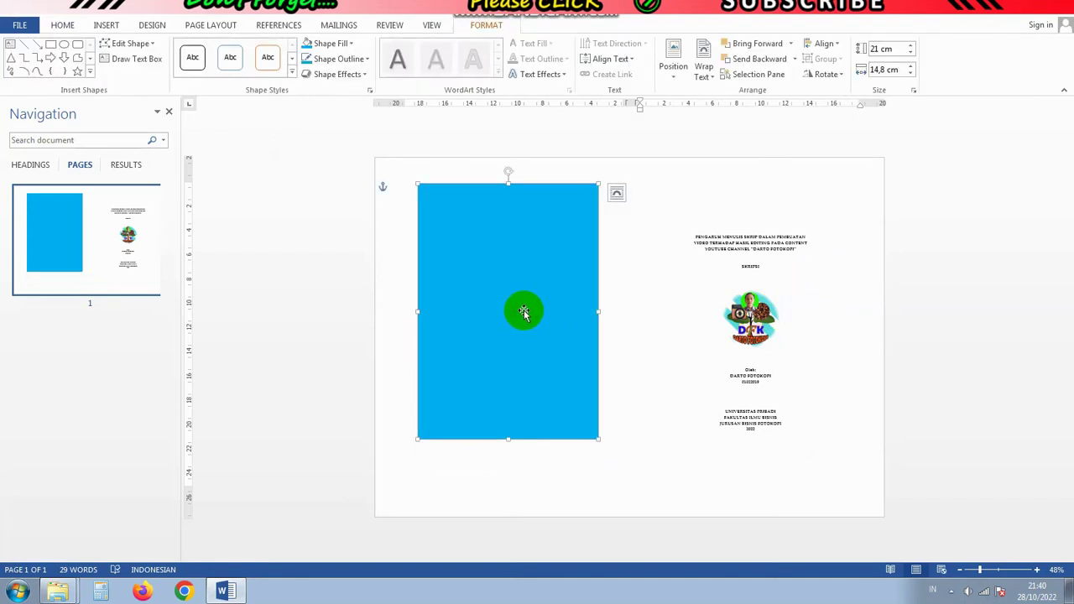
pyautogui.moveTo(550, 328); pyautogui.dragTo(769, 318)
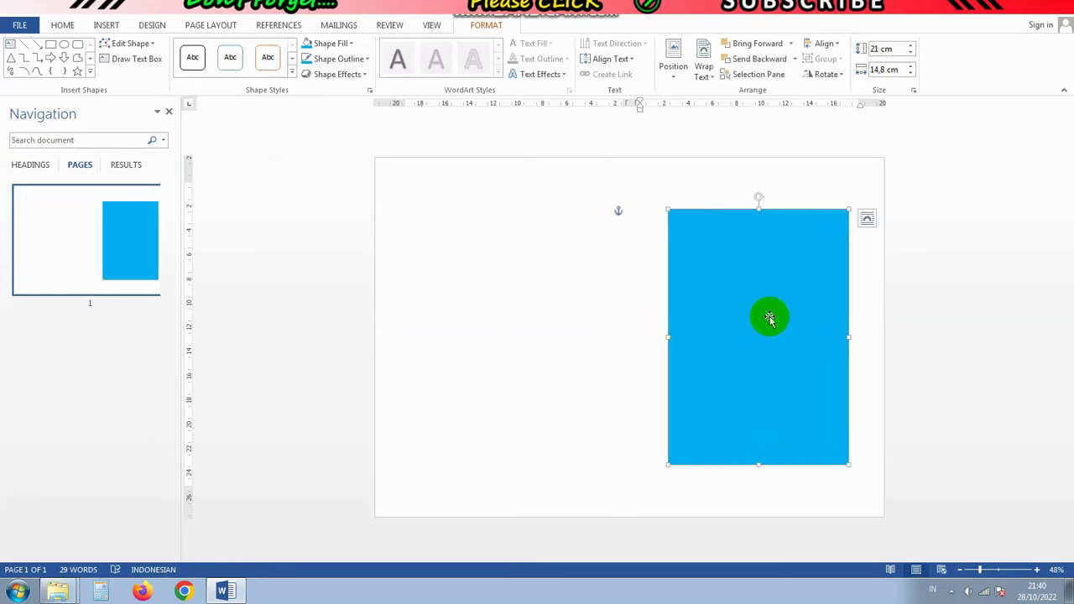
pyautogui.click(707, 58)
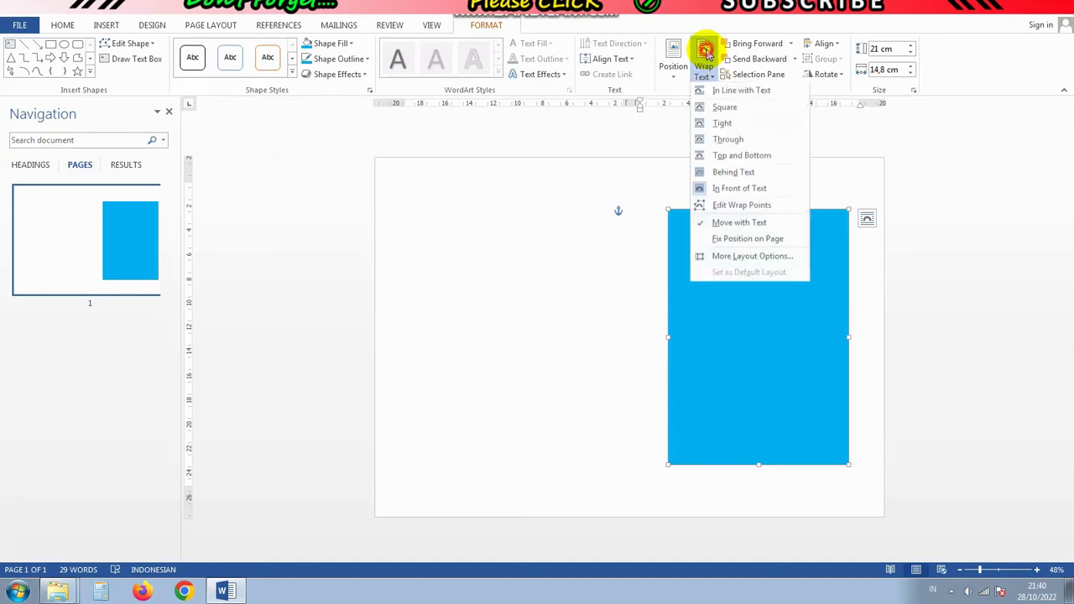
pyautogui.click(787, 174)
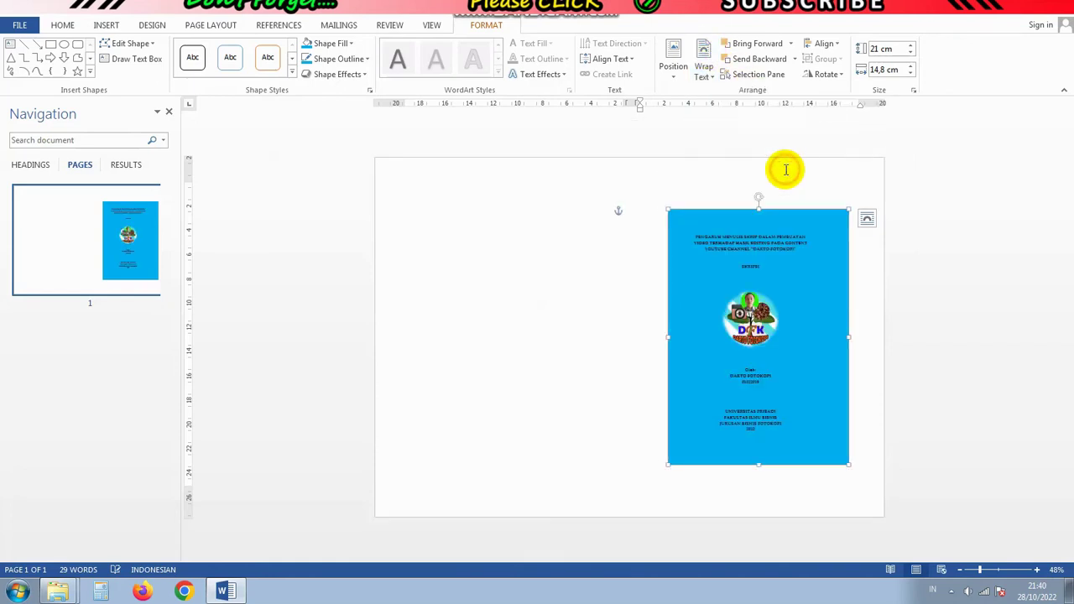
pyautogui.moveTo(798, 448); pyautogui.dragTo(789, 417)
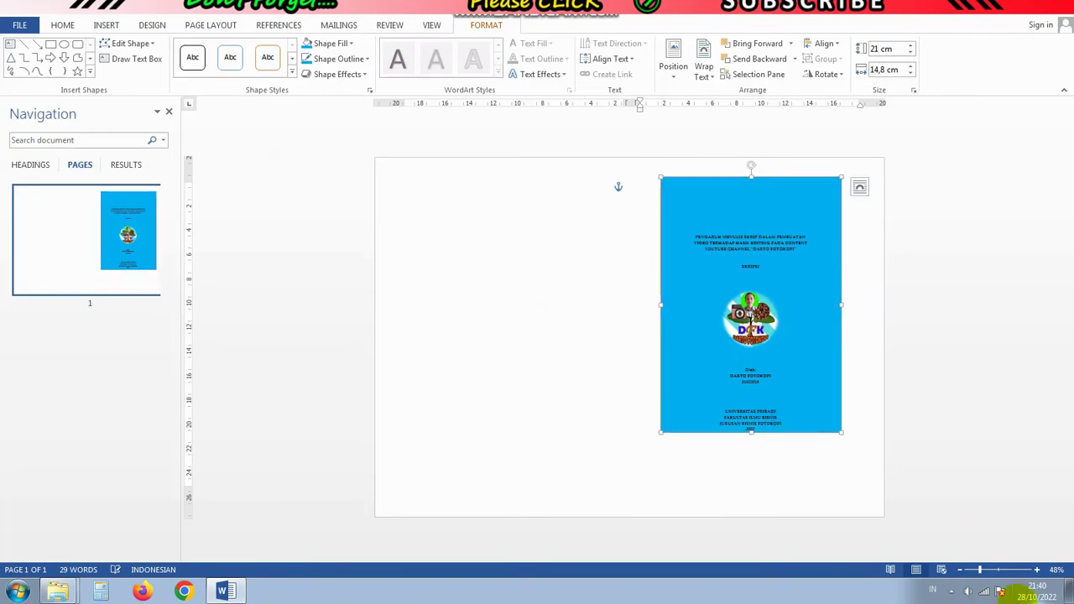
pyautogui.click(1017, 570)
pyautogui.moveTo(613, 558); pyautogui.dragTo(856, 537)
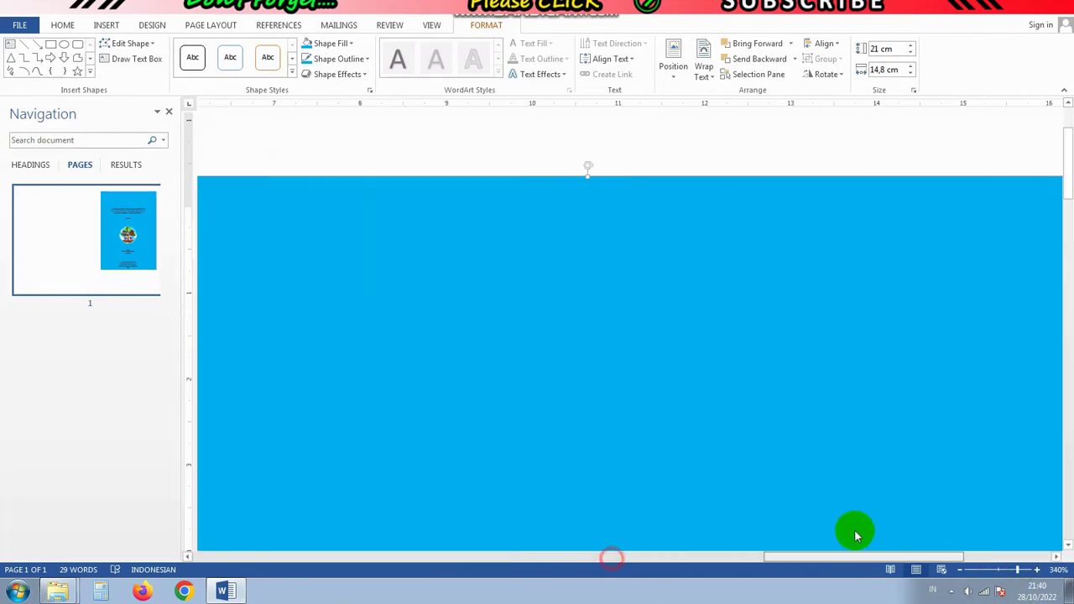
# - Nudge the blue background up so its bottom edge sits just below the 2022 line
pyautogui.scroll(-5, 686, 492)
pyautogui.scroll(-5, 678, 495)
pyautogui.scroll(-3, 663, 496)
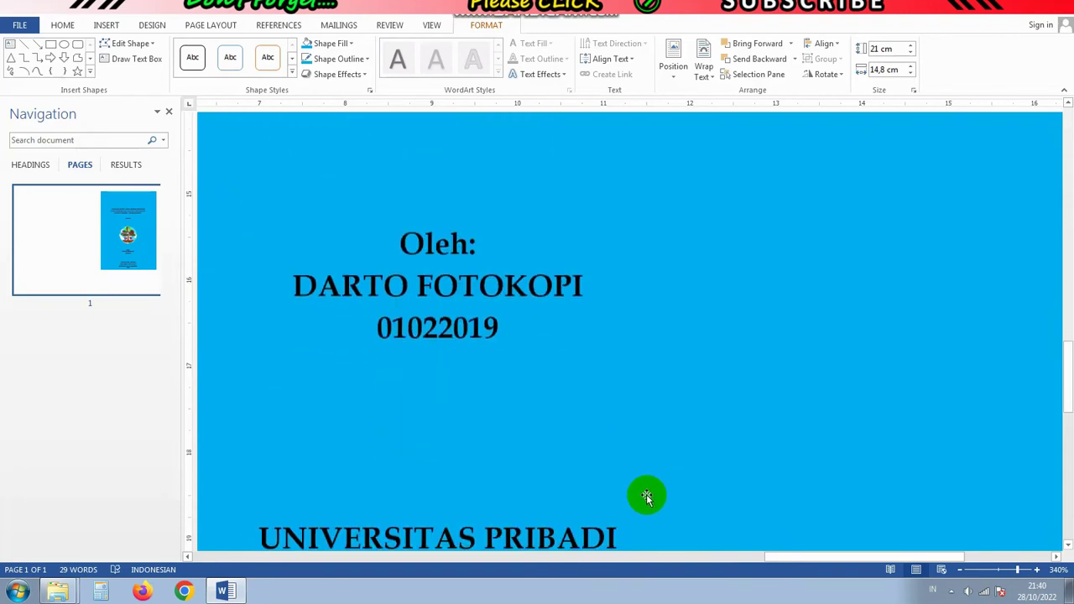
pyautogui.scroll(-2, 630, 496)
pyautogui.scroll(-1, 504, 386)
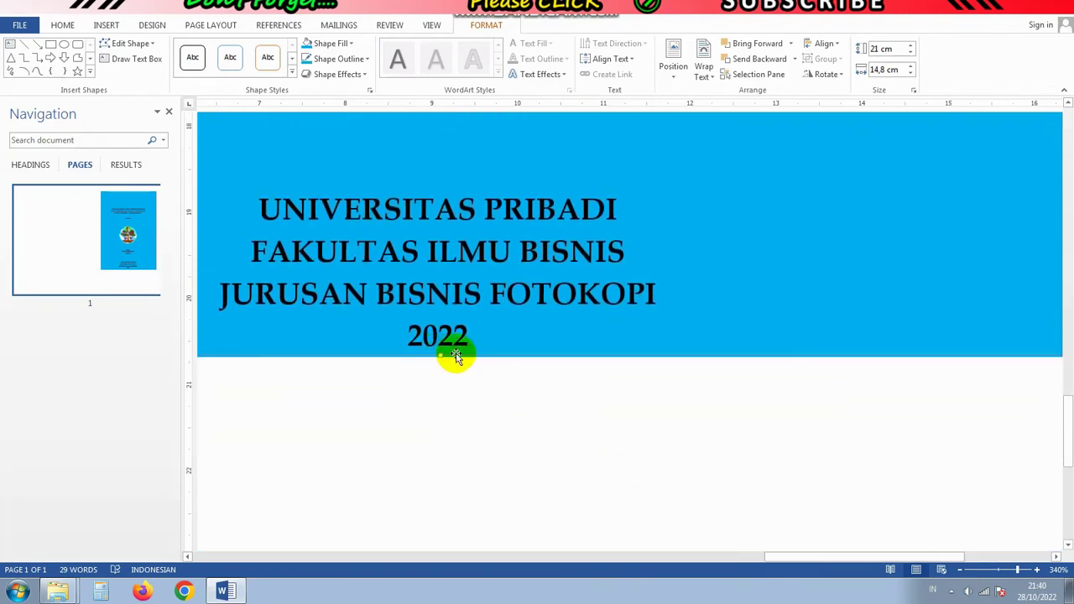
pyautogui.moveTo(501, 350); pyautogui.dragTo(508, 344)
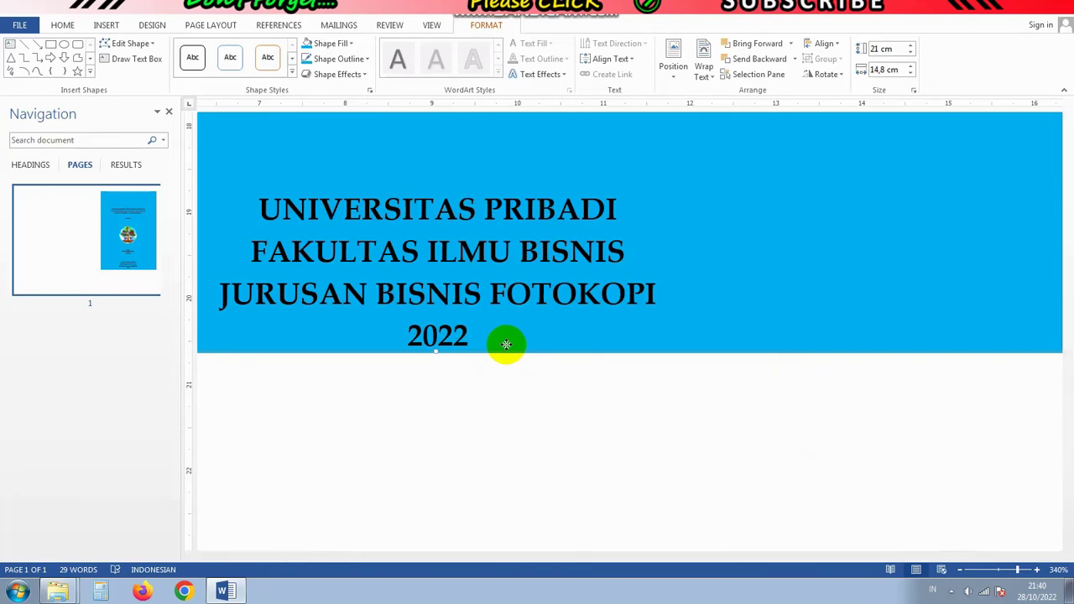
pyautogui.moveTo(506, 344); pyautogui.dragTo(507, 347)
pyautogui.scroll(-5, 575, 436)
pyautogui.scroll(-5, 576, 436)
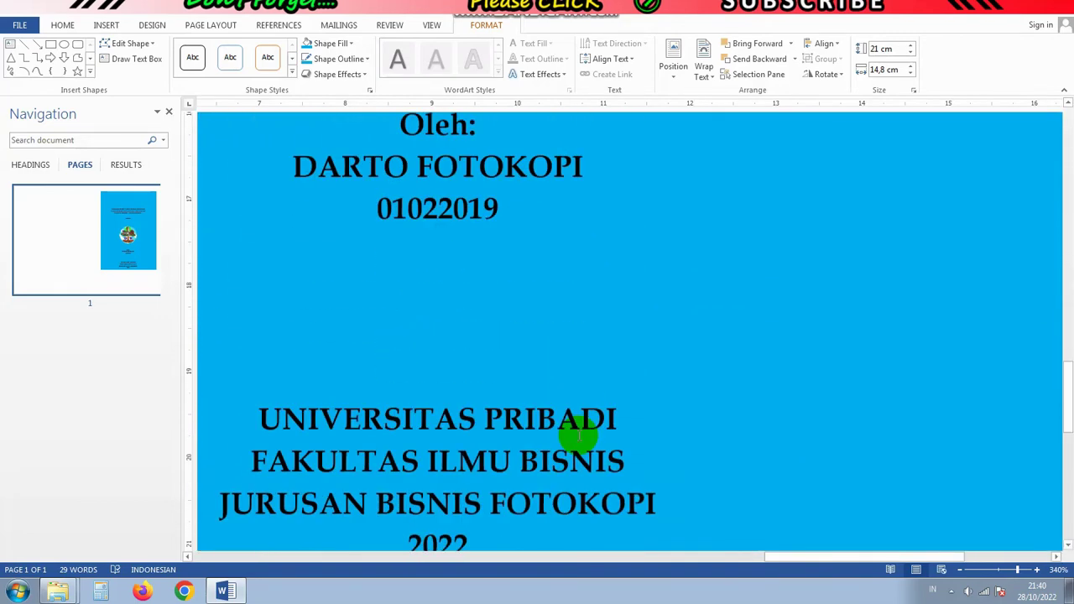
pyautogui.scroll(-4, 575, 436)
pyautogui.moveTo(1018, 570); pyautogui.dragTo(984, 570)
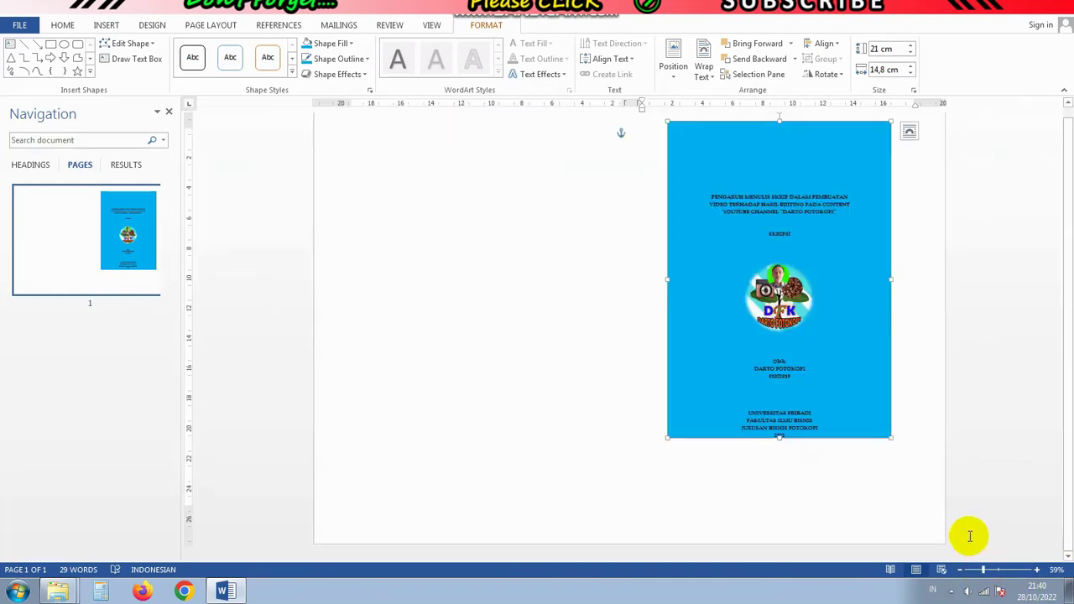
pyautogui.click(871, 413)
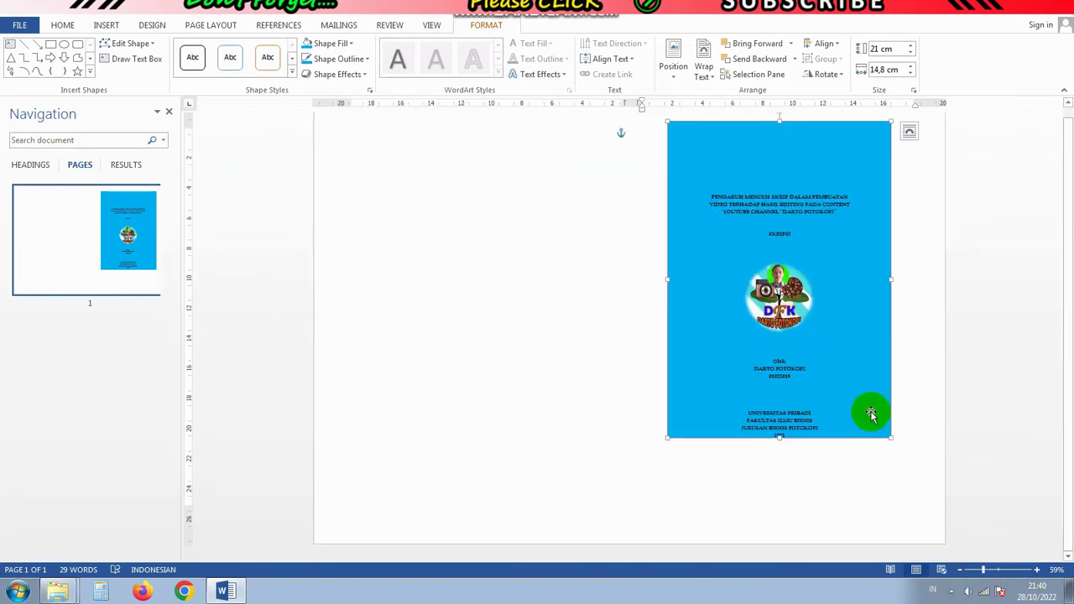
# - Fine-tune the blue background with arrow keys so the title and 2022 line sit well inside
pyautogui.press('Down')
pyautogui.press('Down')
pyautogui.press('Down')
pyautogui.press('Down')
pyautogui.press('Down')
pyautogui.press('Down')
pyautogui.press('Down')
pyautogui.press('Down')
pyautogui.press('Up')
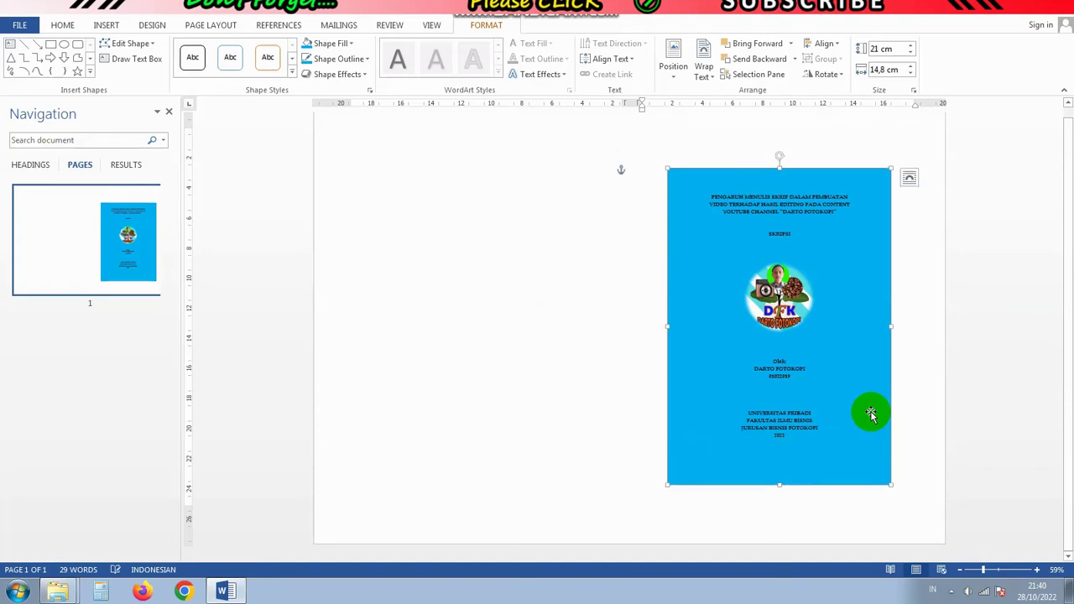
pyautogui.press('Up')
pyautogui.press('Up')
pyautogui.press('Up')
pyautogui.press('Down')
pyautogui.press('Down')
pyautogui.press('Down')
pyautogui.press('Down')
pyautogui.press('Down')
pyautogui.press('Up')
pyautogui.press('Down')
pyautogui.click(920, 364)
pyautogui.click(871, 350)
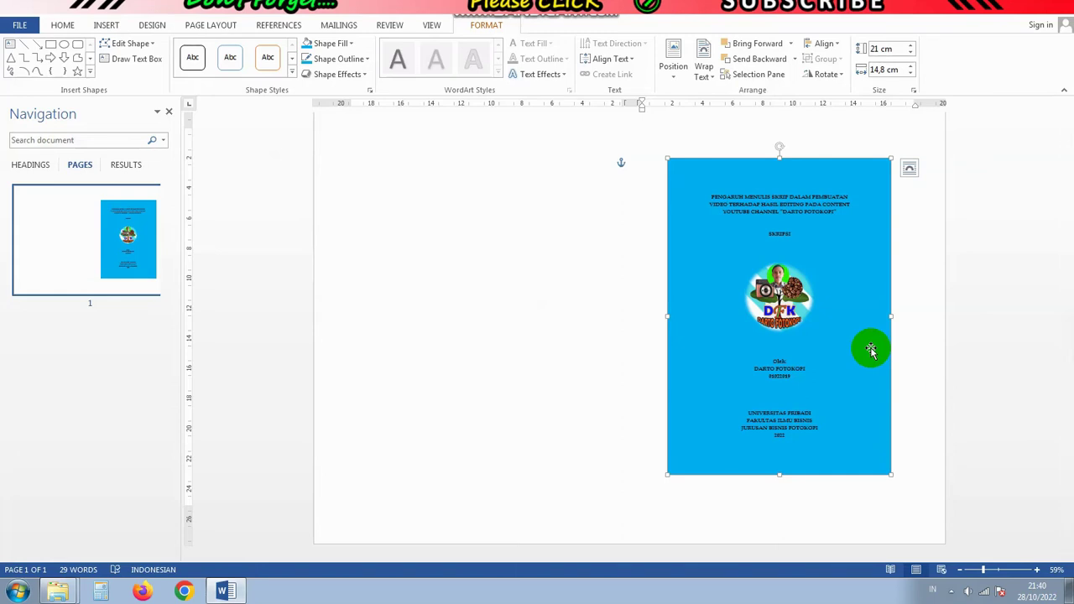
pyautogui.click(918, 304)
pyautogui.click(871, 307)
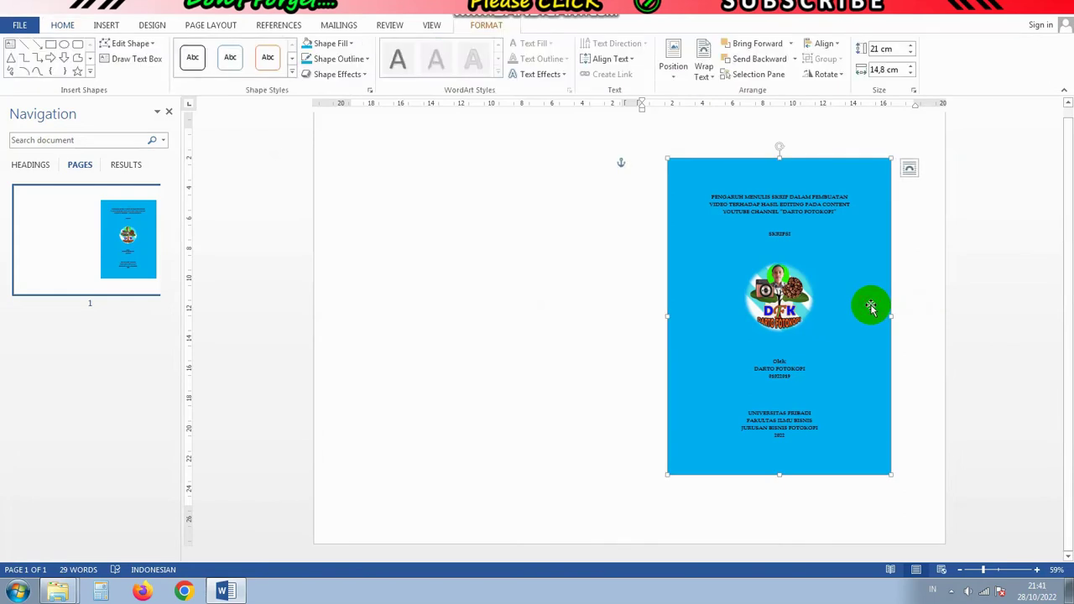
pyautogui.click(515, 275)
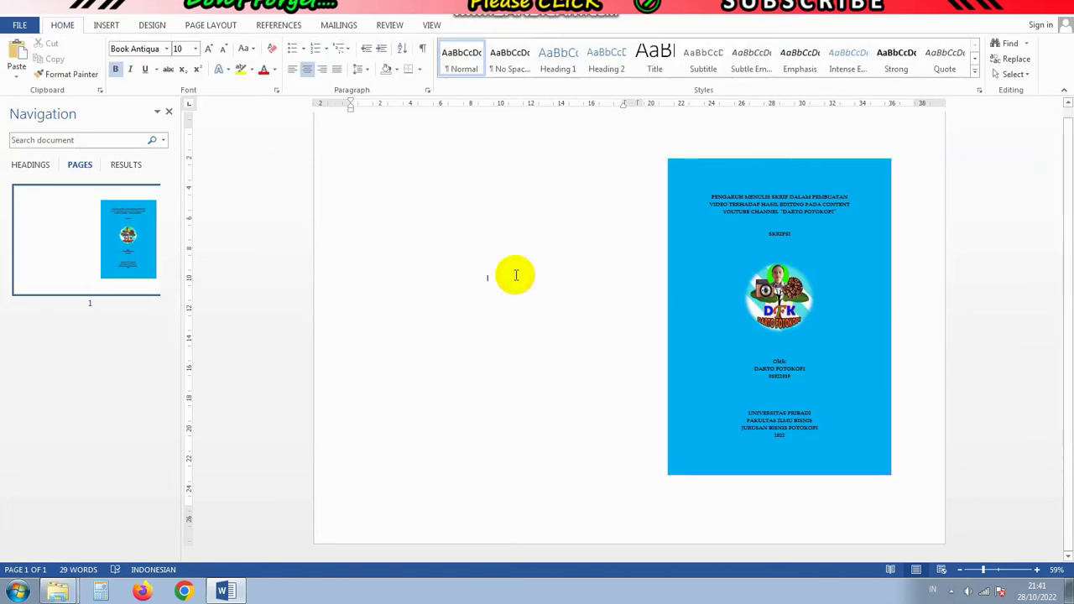
# - Paste a copy of the blue rectangle and set its width to 1 cm
pyautogui.hotkey('ctrl', 'v')
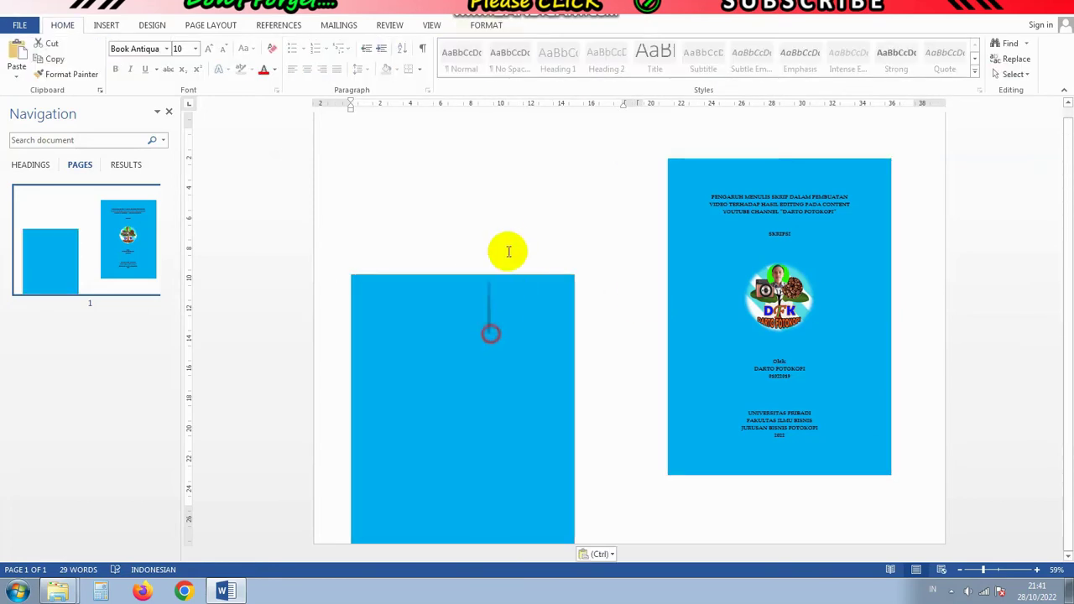
pyautogui.moveTo(537, 276); pyautogui.dragTo(549, 153)
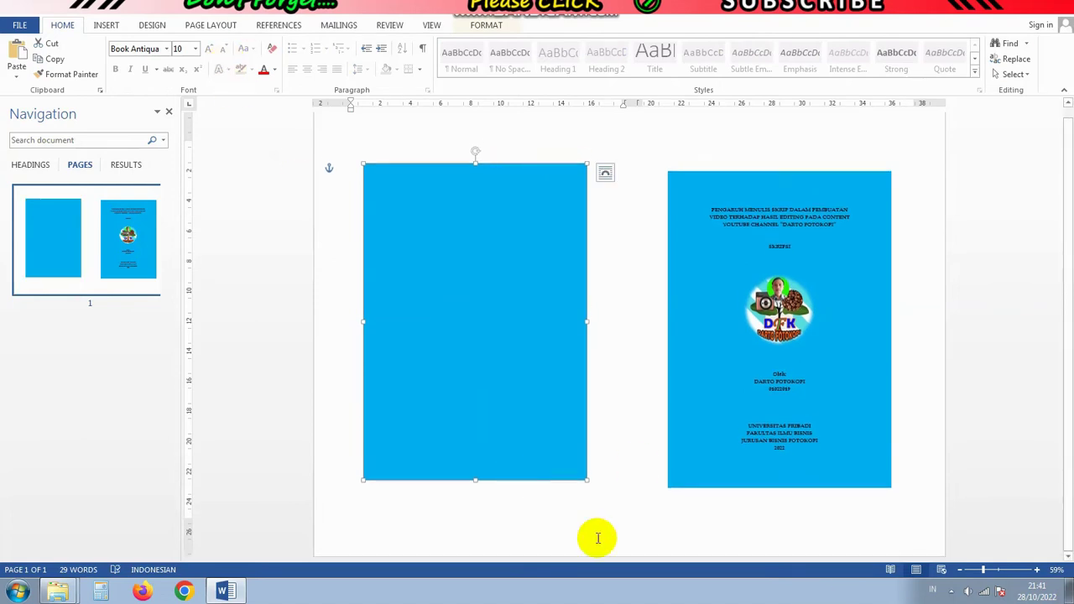
pyautogui.click(500, 28)
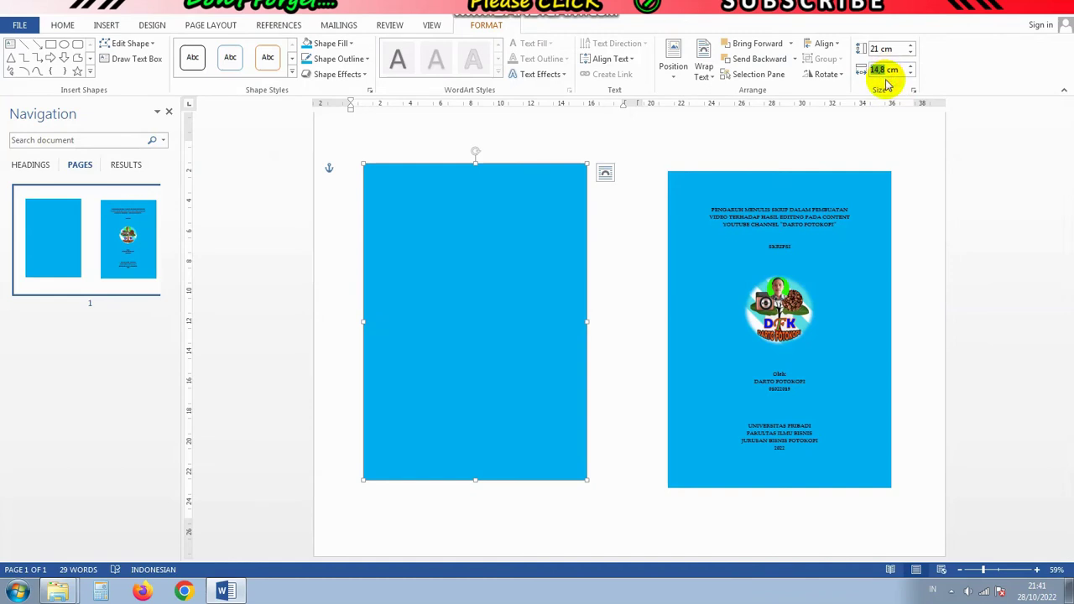
pyautogui.write('1')
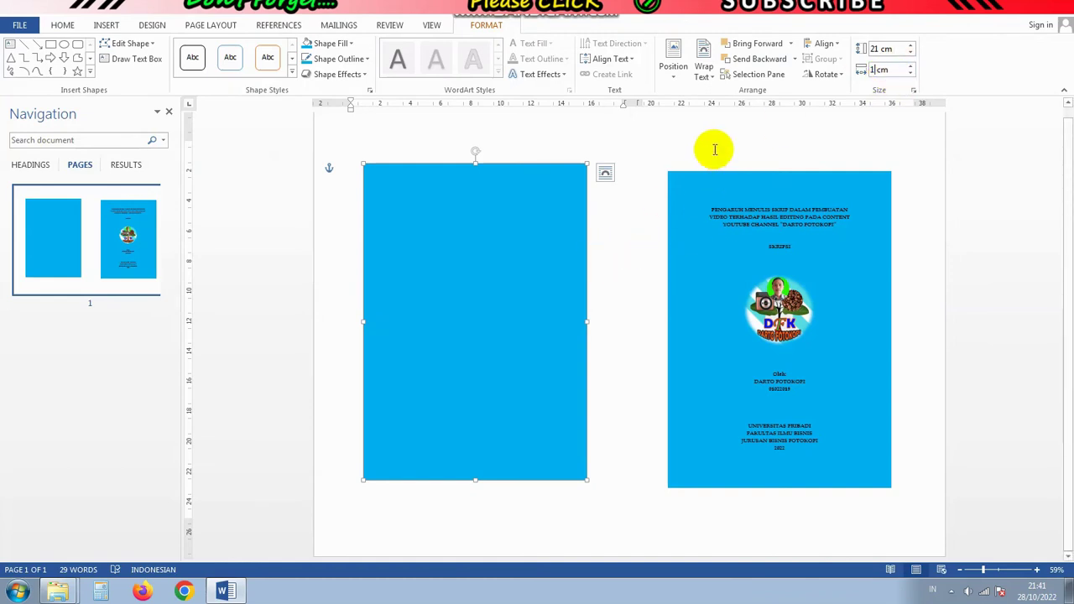
pyautogui.click(711, 149)
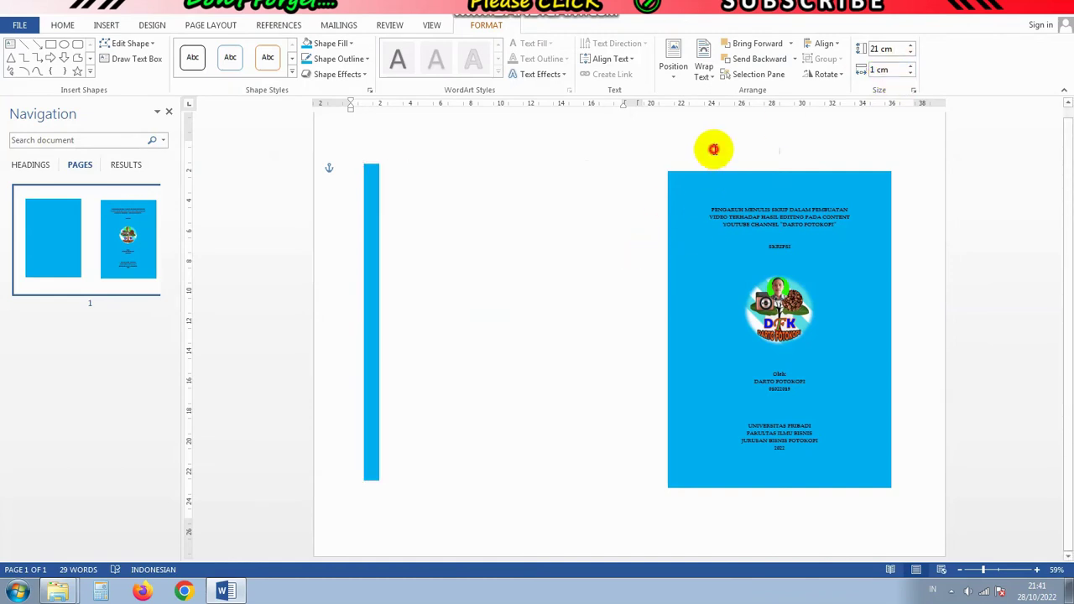
# - Place the 1 cm strip against the cover's left edge as the spine
pyautogui.rightClick(372, 328)
pyautogui.click(373, 412)
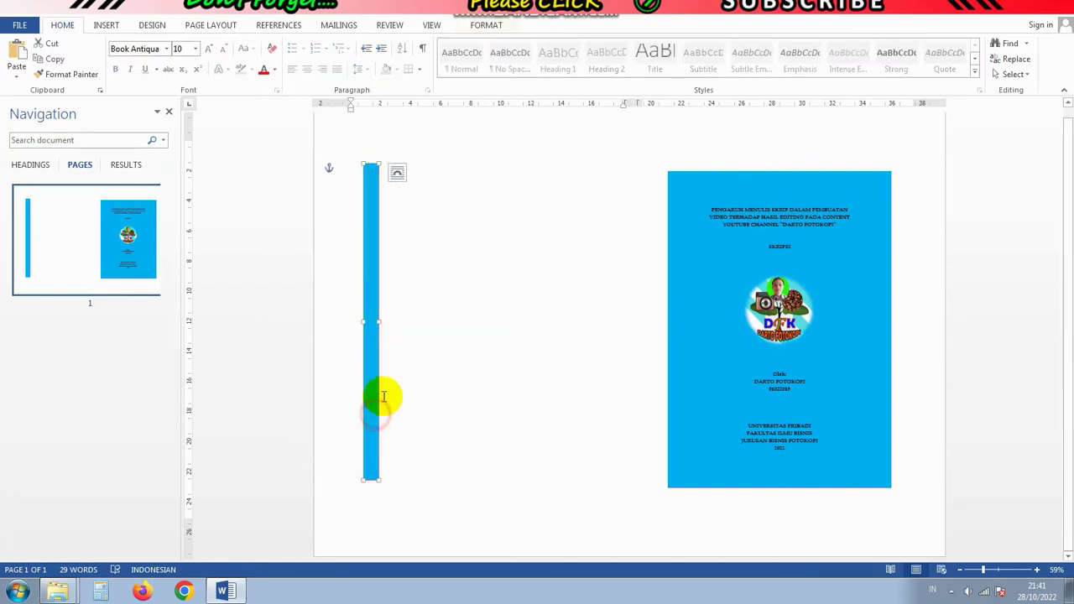
pyautogui.moveTo(374, 395); pyautogui.dragTo(660, 406)
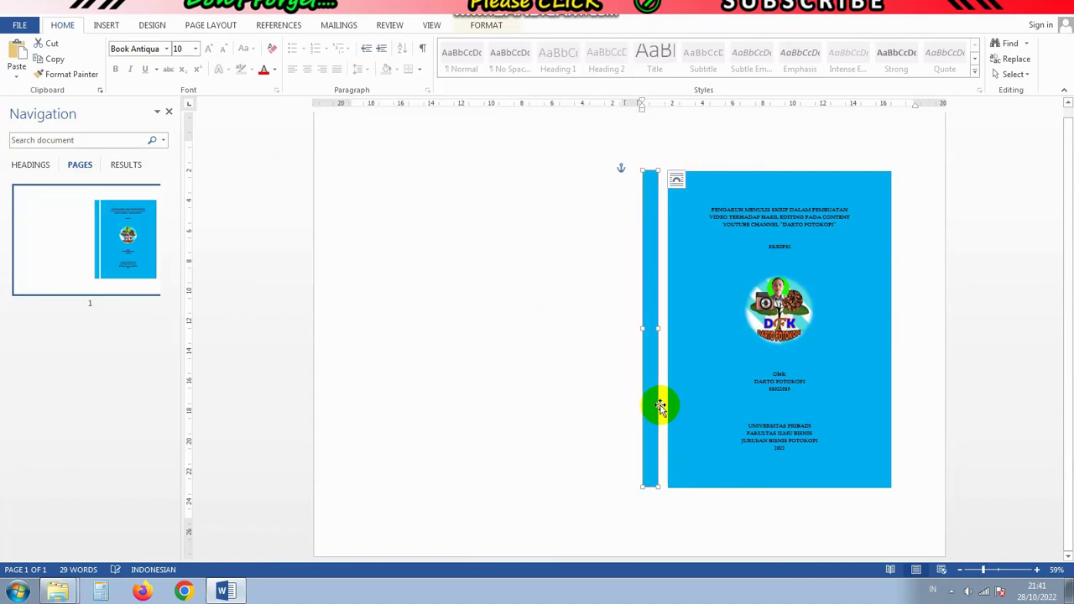
pyautogui.click(563, 312)
pyautogui.click(654, 435)
pyautogui.moveTo(663, 358); pyautogui.dragTo(695, 260)
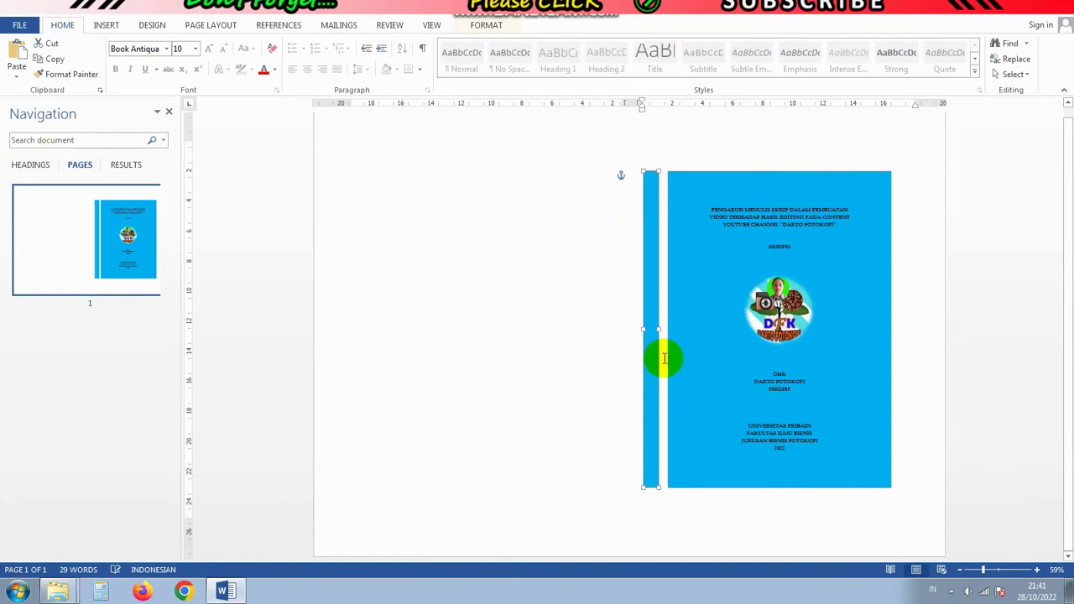
pyautogui.click(695, 260)
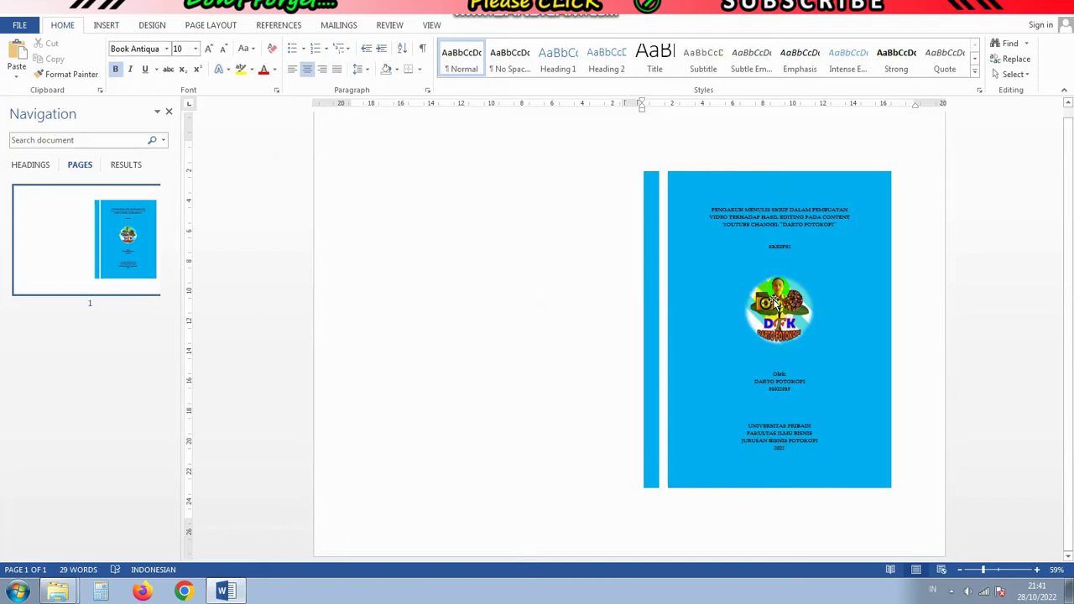
pyautogui.click(779, 306)
# - Draw a 16,22 × 3,48 cm rectangle on the blank left half, then select the cover title
pyautogui.click(690, 260)
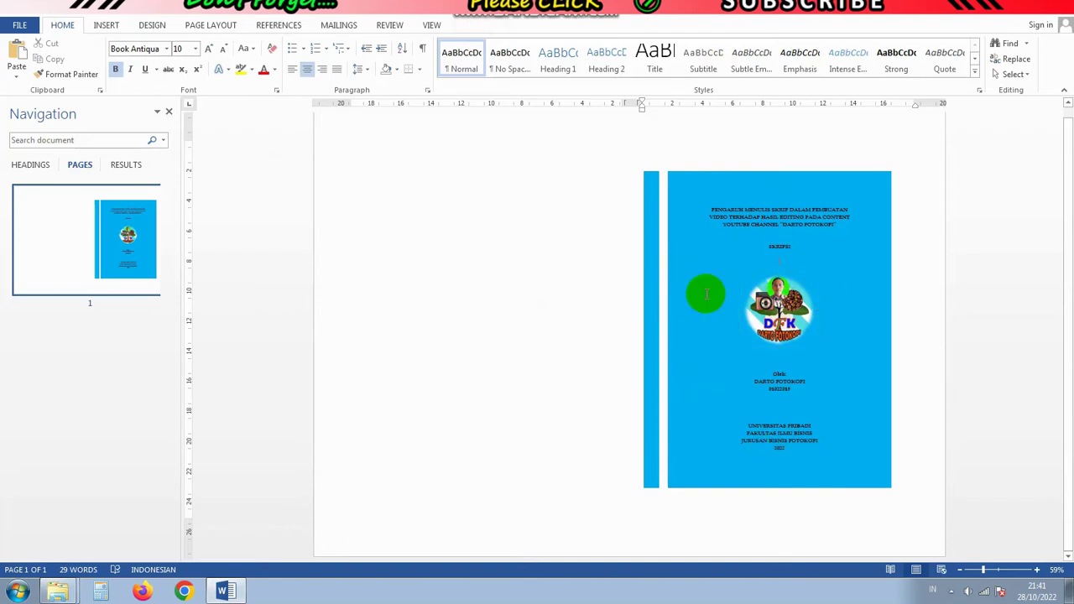
pyautogui.click(107, 25)
pyautogui.click(206, 52)
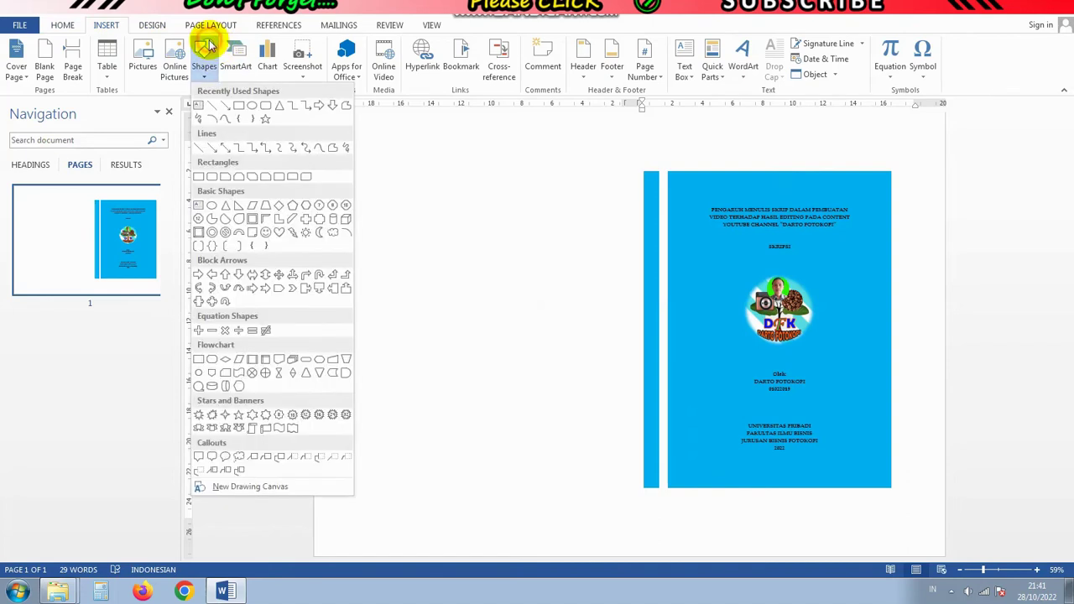
pyautogui.click(239, 105)
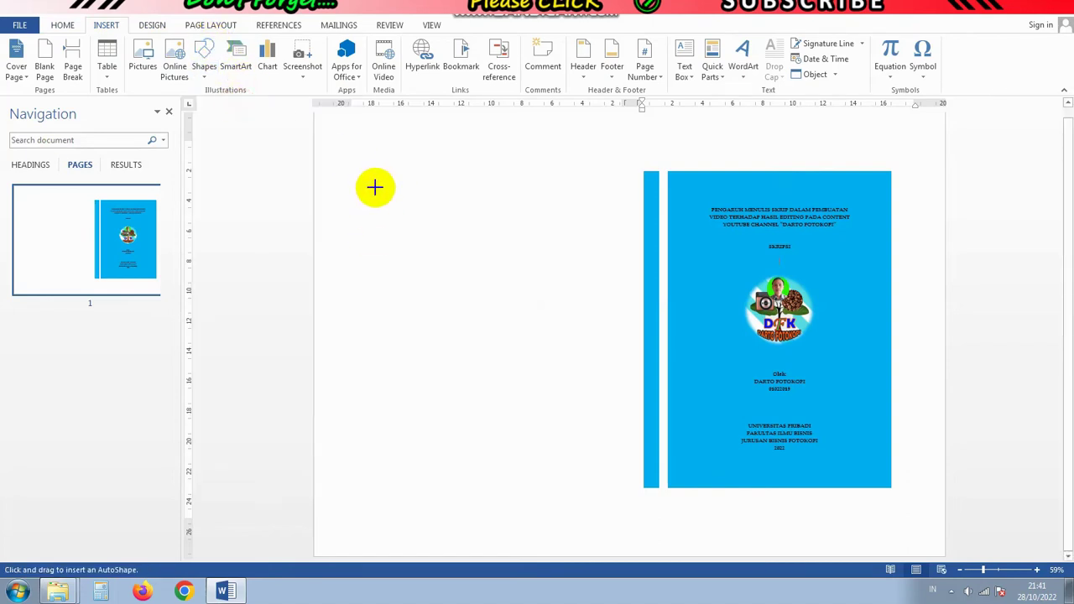
pyautogui.moveTo(374, 187); pyautogui.dragTo(619, 241)
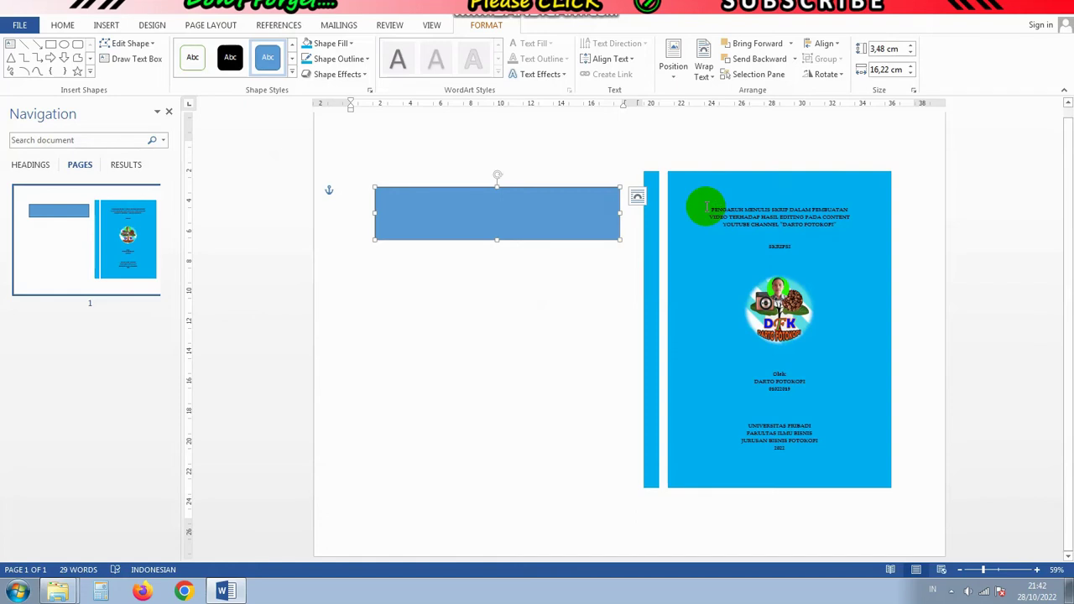
pyautogui.moveTo(711, 213); pyautogui.dragTo(845, 229)
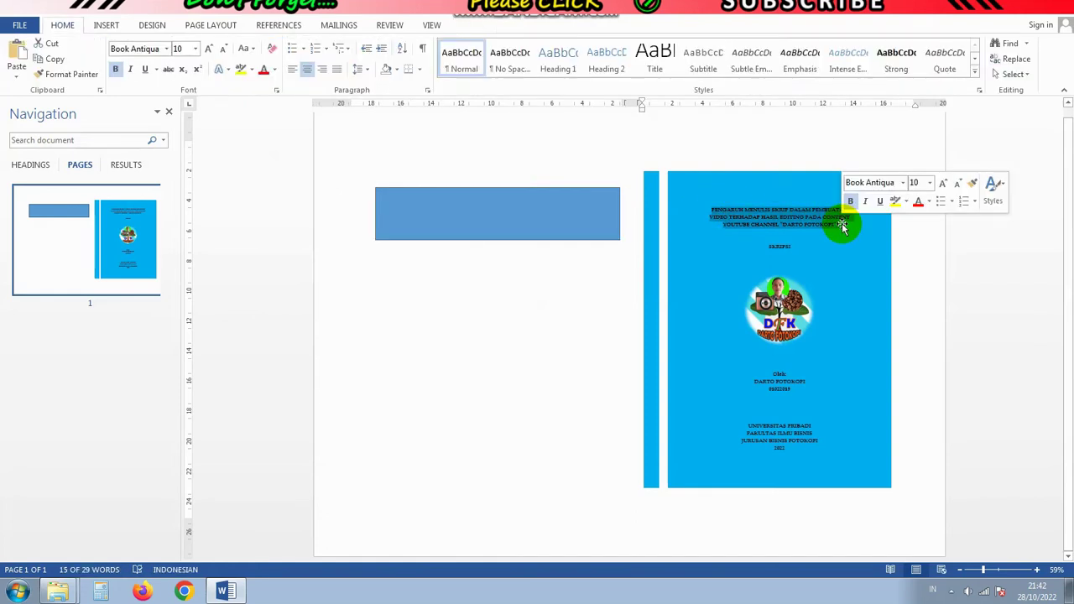
# - Paste the copied cover title as text inside the new rectangle and select it
pyautogui.click(508, 188)
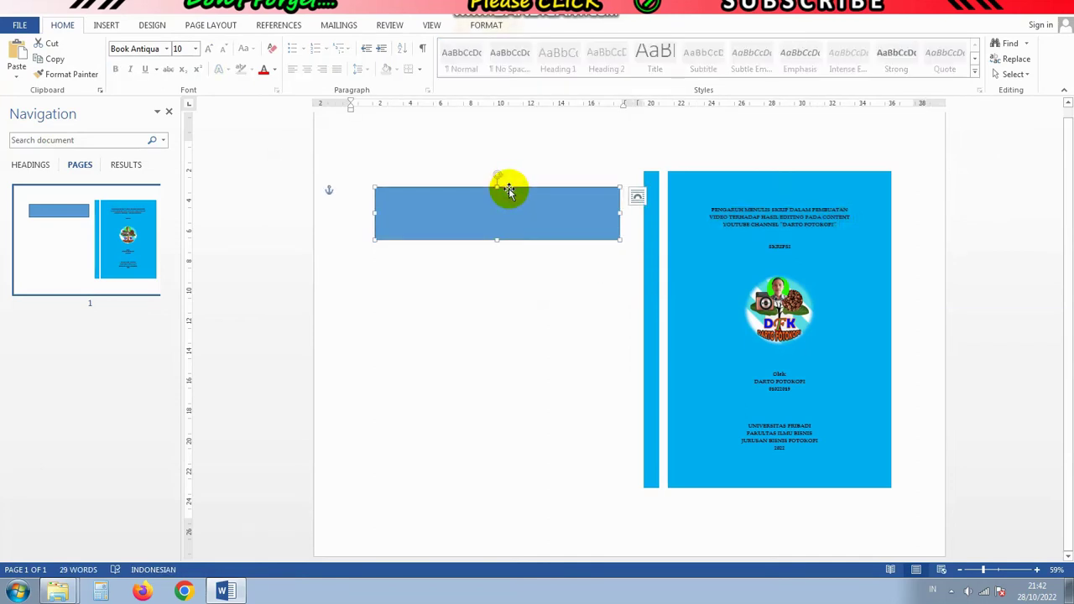
pyautogui.rightClick(508, 190)
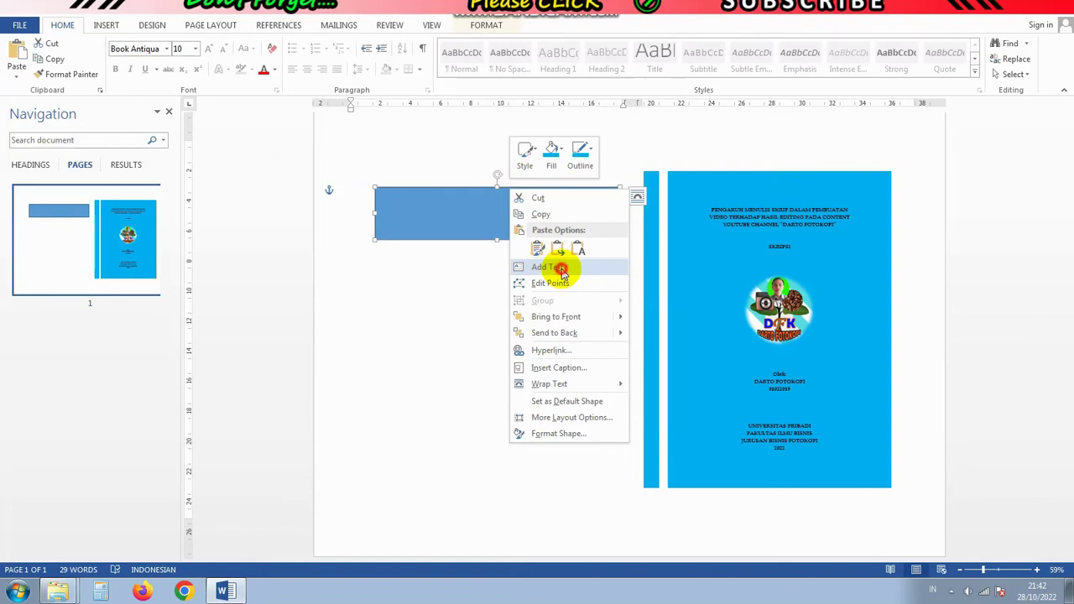
pyautogui.click(562, 268)
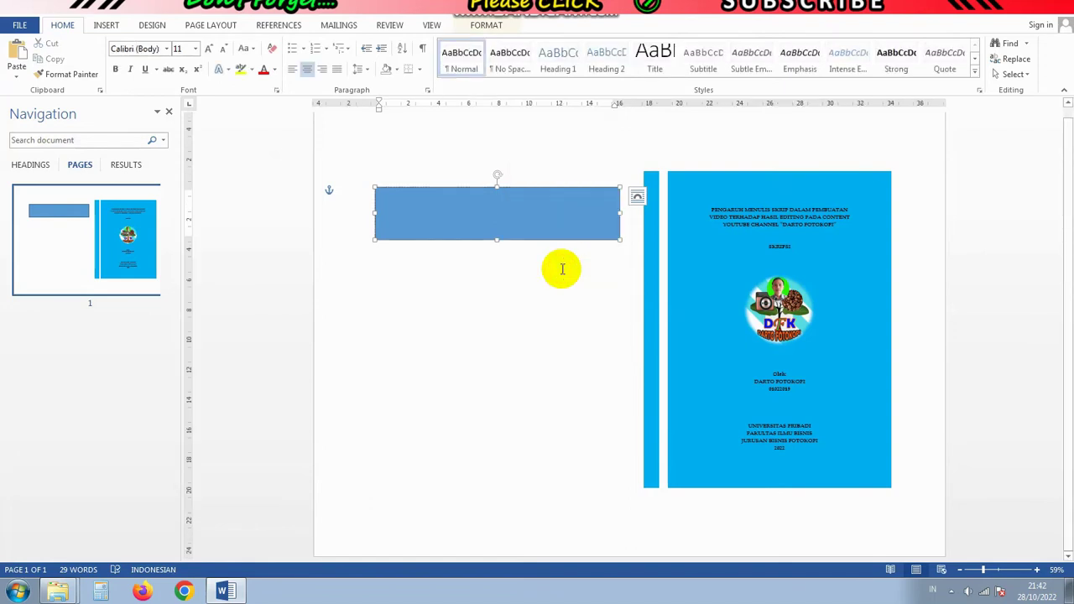
pyautogui.hotkey('ctrl', 'v')
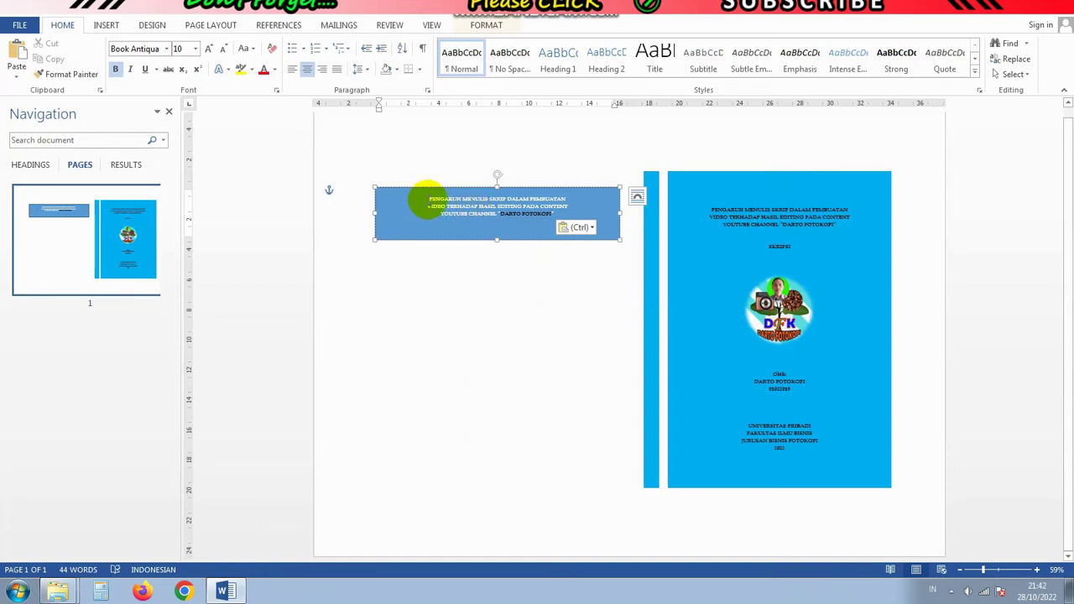
pyautogui.moveTo(428, 199); pyautogui.dragTo(568, 215)
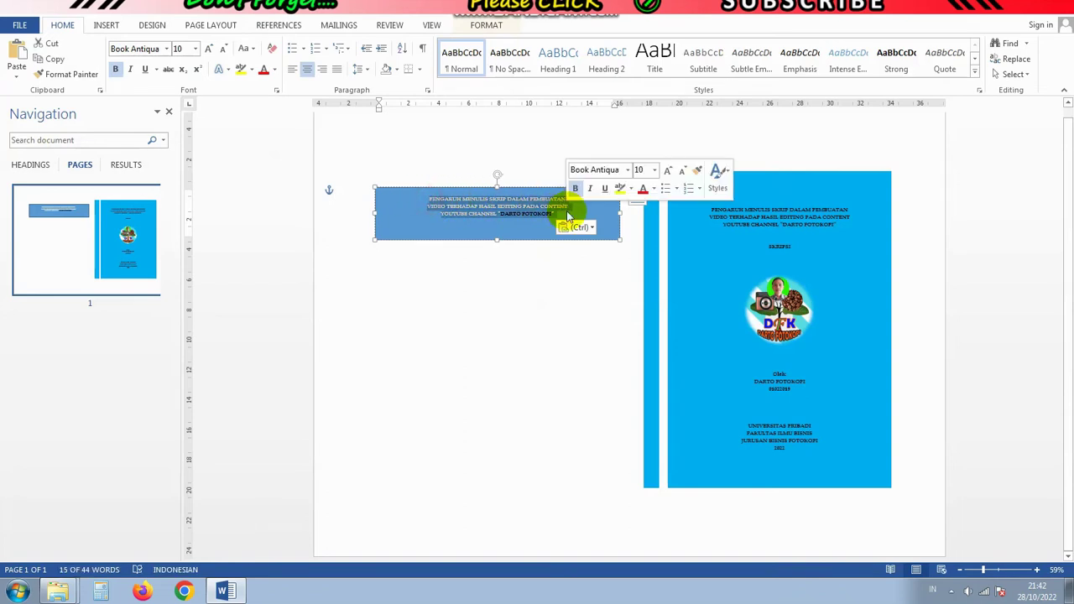
# - Make the rectangle's title text black and shrink it to size 7
pyautogui.click(276, 74)
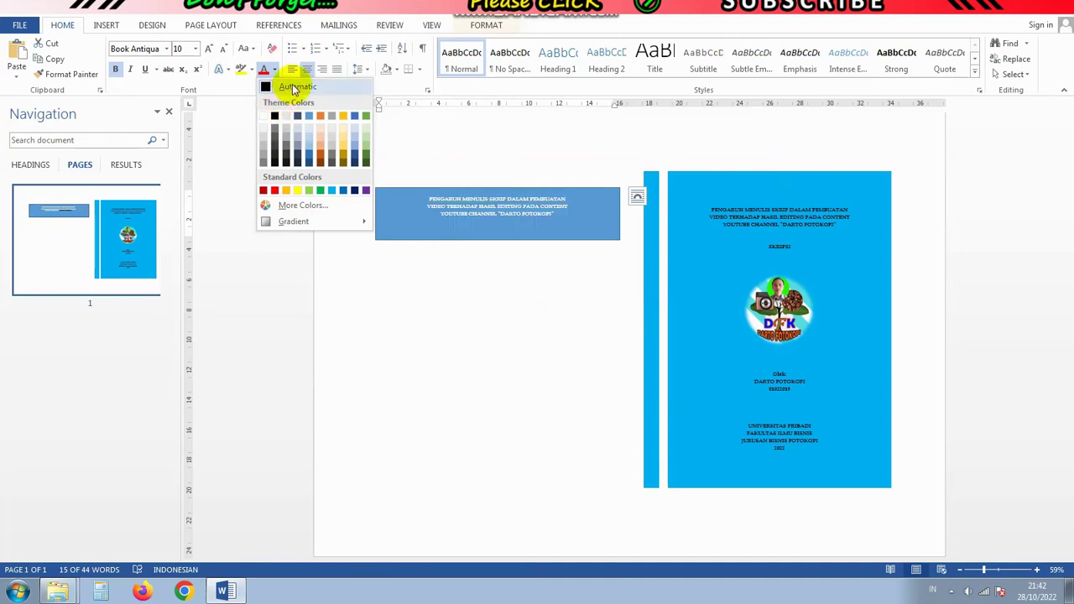
pyautogui.click(274, 115)
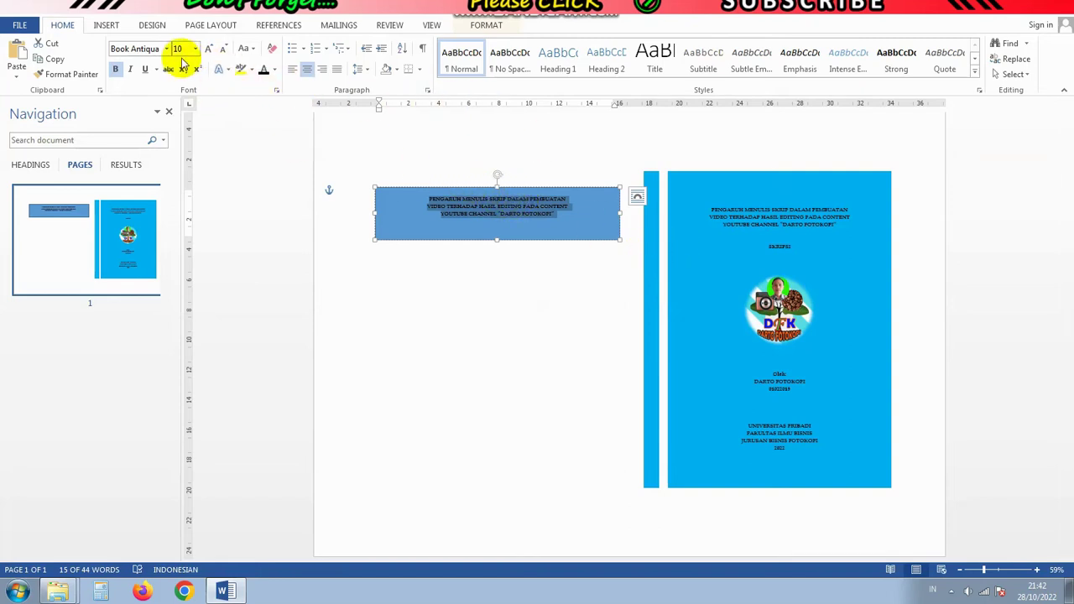
pyautogui.click(225, 52)
pyautogui.click(225, 52)
pyautogui.click(225, 52)
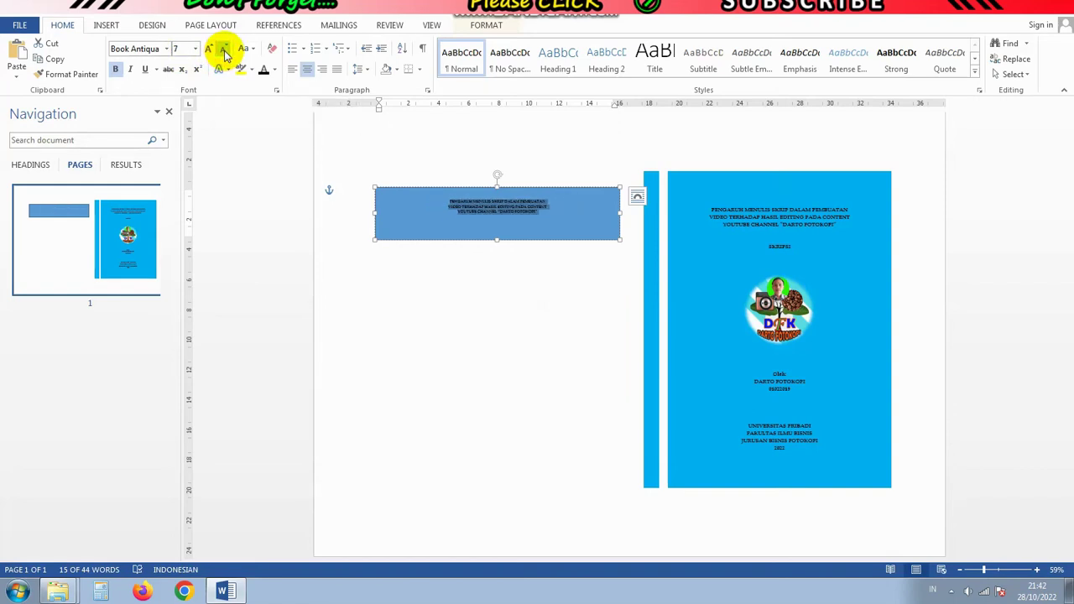
# - Reflow the title into two centred lines, breaking after TERHADAP before HASIL
pyautogui.click(526, 191)
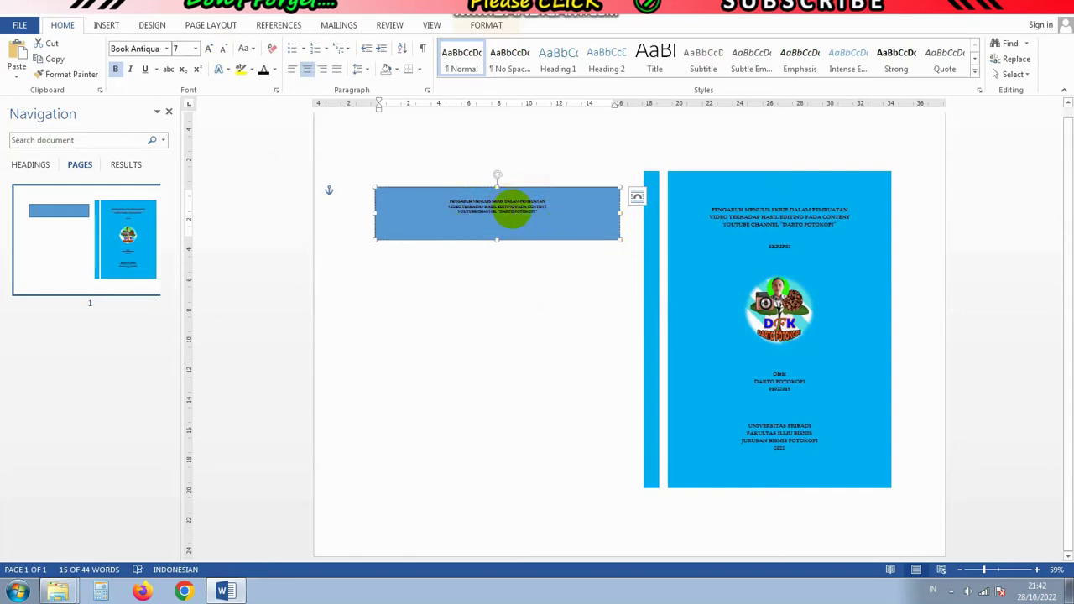
pyautogui.click(518, 212)
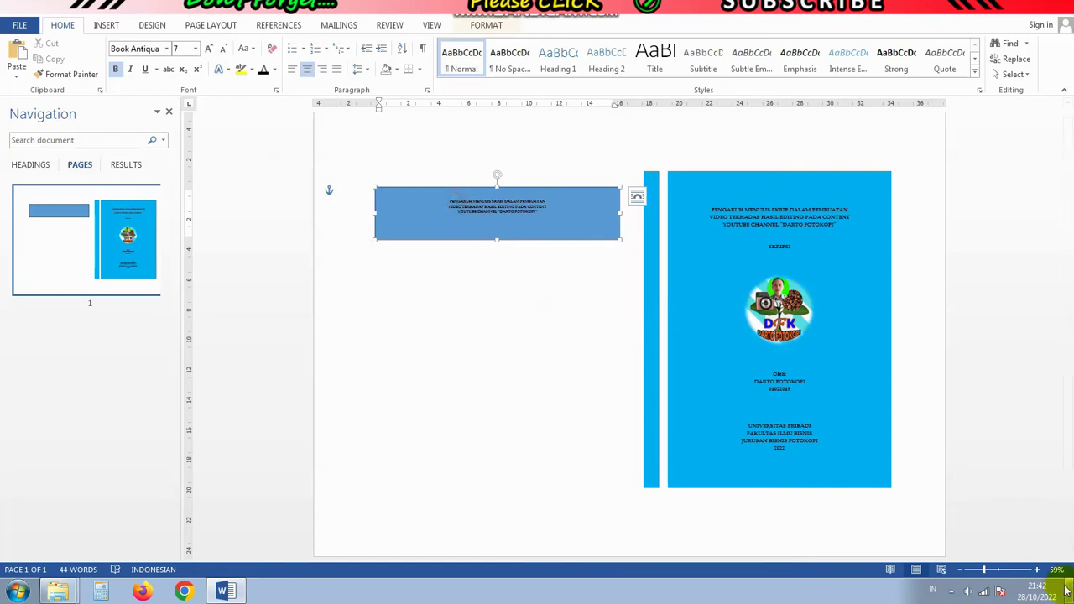
pyautogui.moveTo(985, 571); pyautogui.dragTo(1007, 574)
pyautogui.moveTo(698, 557); pyautogui.dragTo(503, 537)
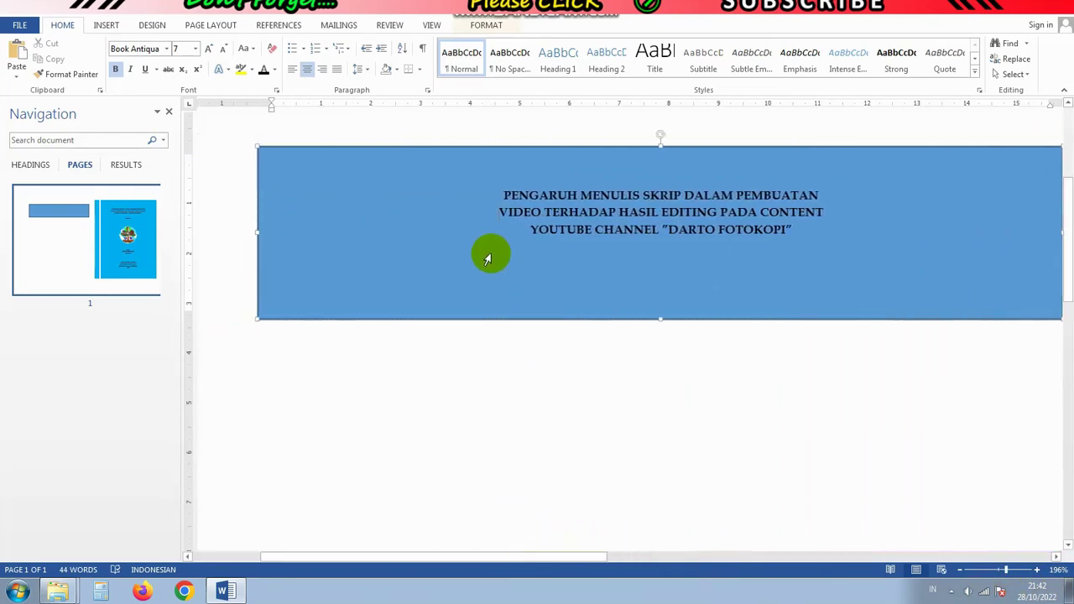
pyautogui.click(491, 205)
pyautogui.press('BackSpace')
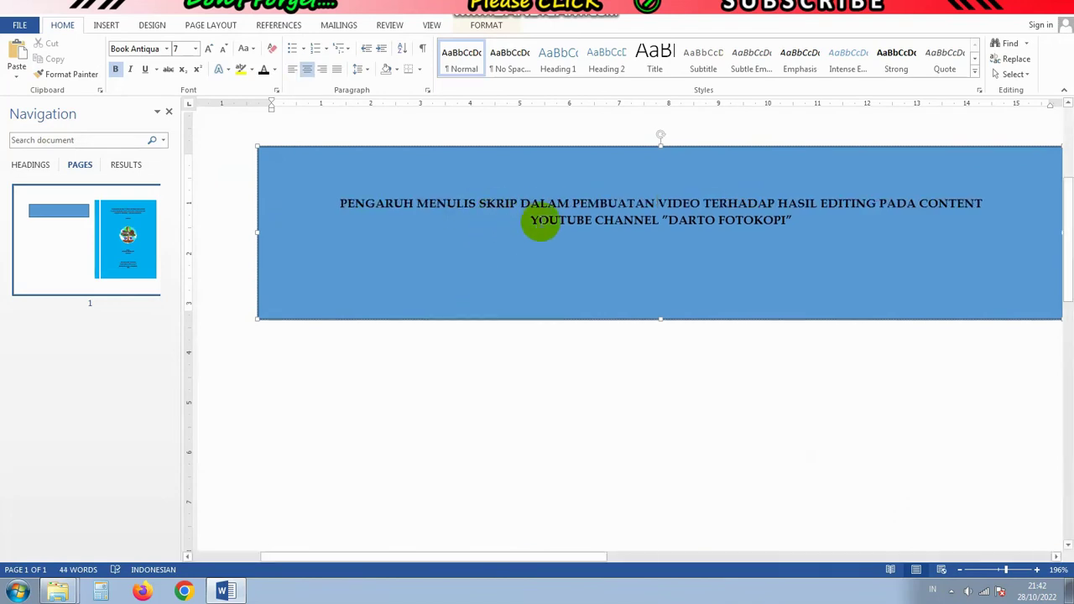
pyautogui.hotkey('ctrl', 'l')
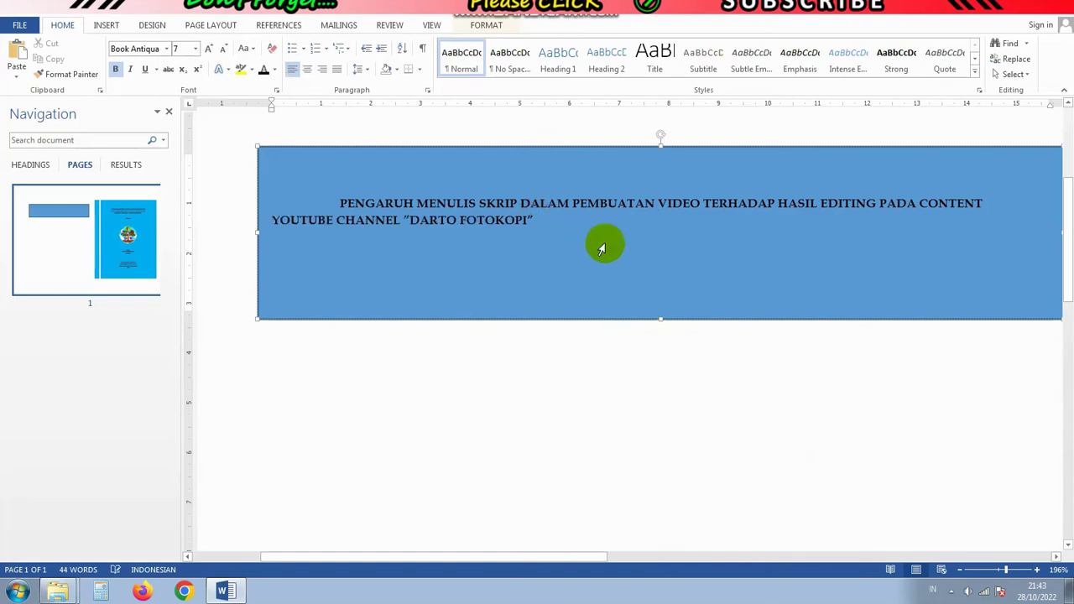
pyautogui.hotkey('ctrl', 'e')
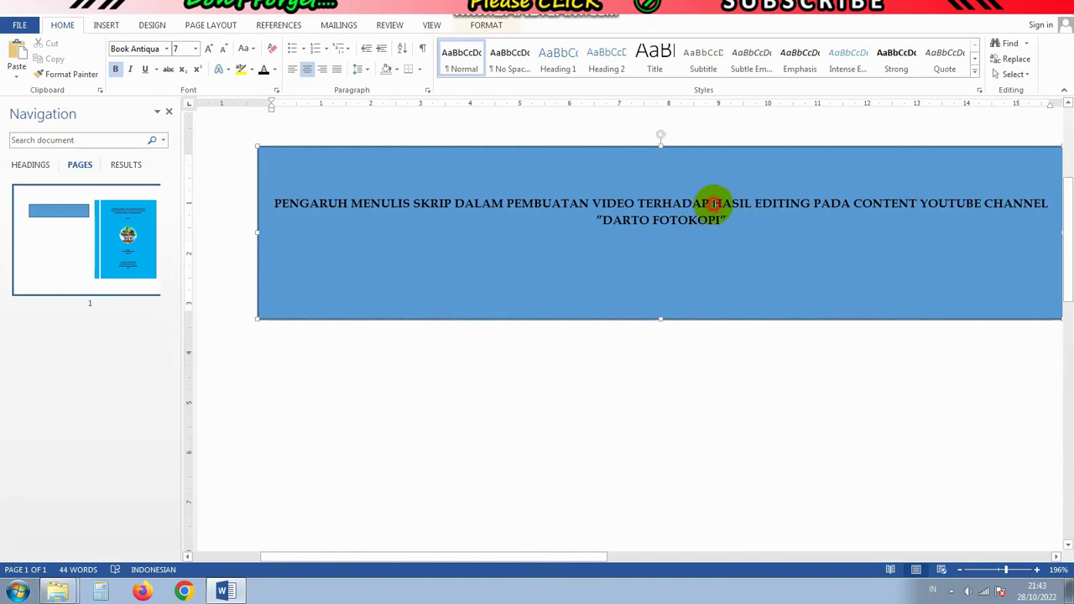
pyautogui.click(714, 203)
pyautogui.press('Return')
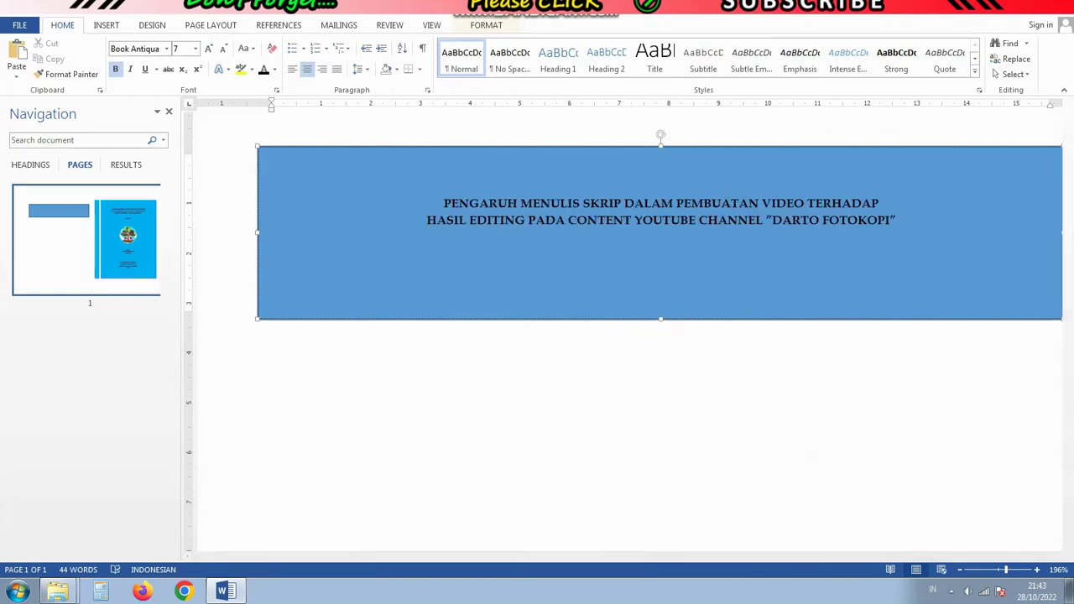
# - Narrow the title box and move it to the top of the left page half
pyautogui.moveTo(256, 232); pyautogui.dragTo(538, 233)
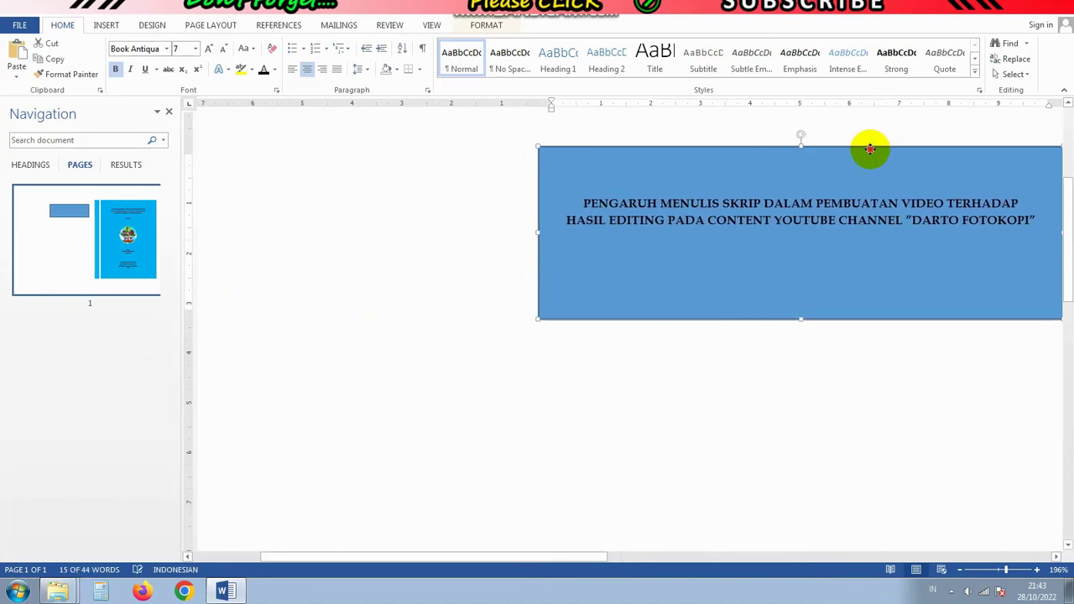
pyautogui.moveTo(870, 150); pyautogui.dragTo(805, 156)
pyautogui.moveTo(731, 311)
pyautogui.mouseDown()
pyautogui.moveTo(721, 211)
pyautogui.moveTo(730, 192)
pyautogui.mouseUp()
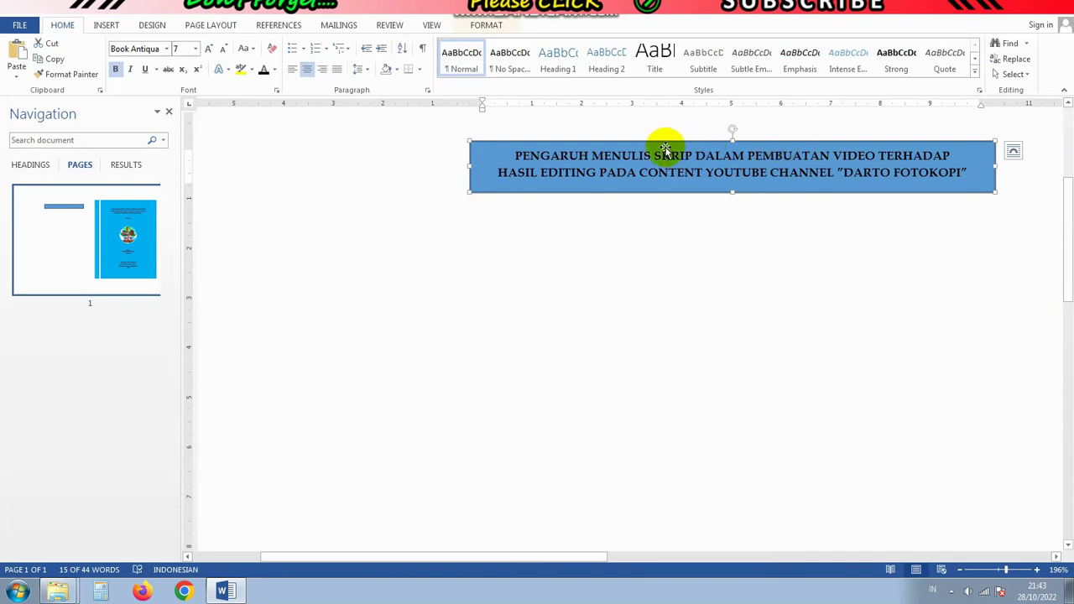
# - Give the title box No Fill and No Outline, then zoom out to the whole page
pyautogui.click(484, 24)
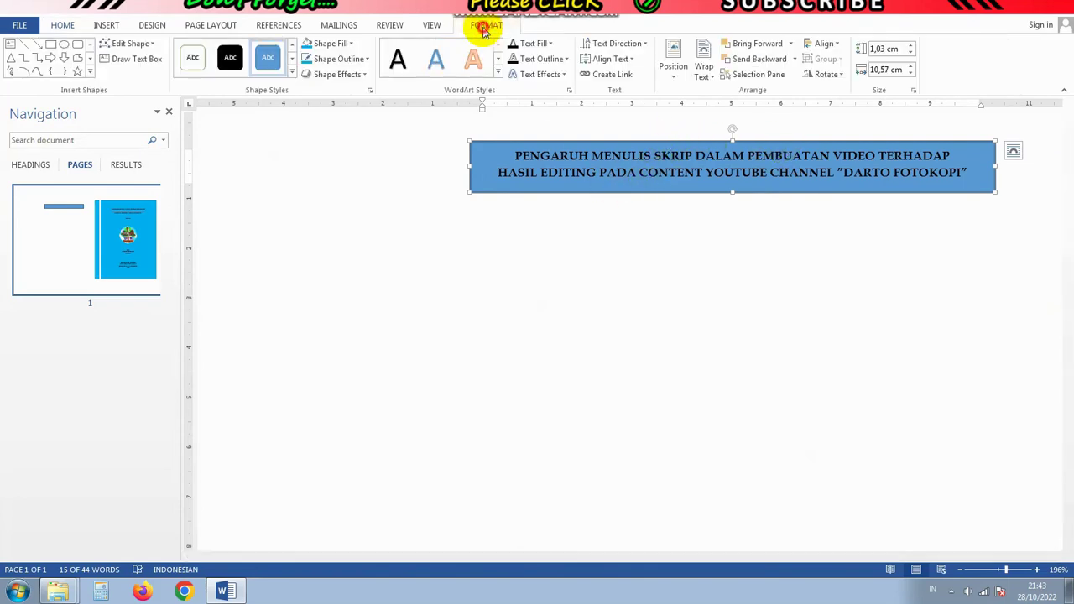
pyautogui.click(350, 46)
pyautogui.click(393, 163)
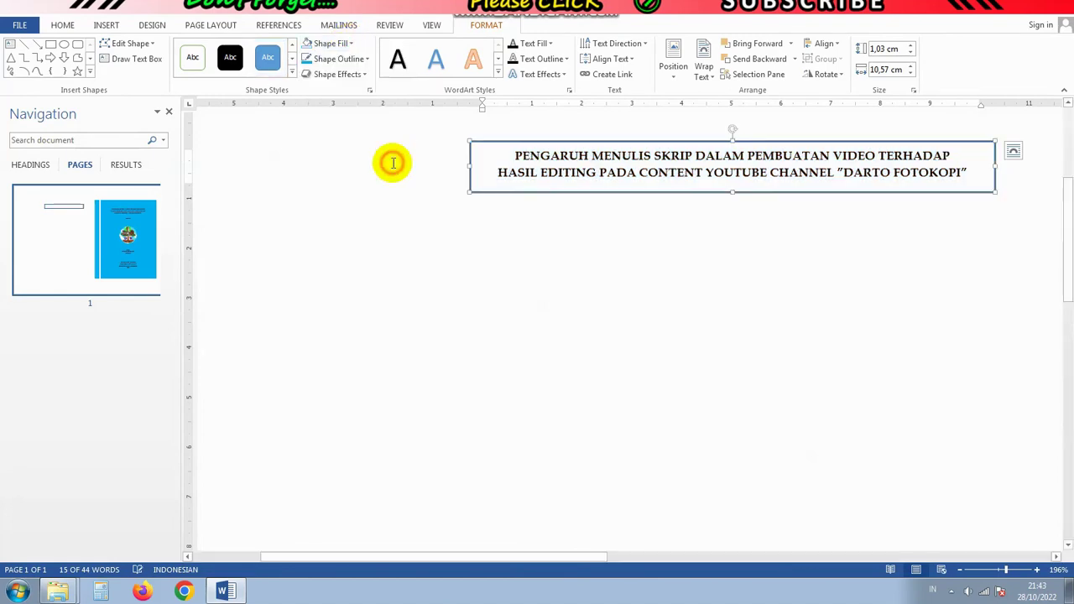
pyautogui.click(366, 58)
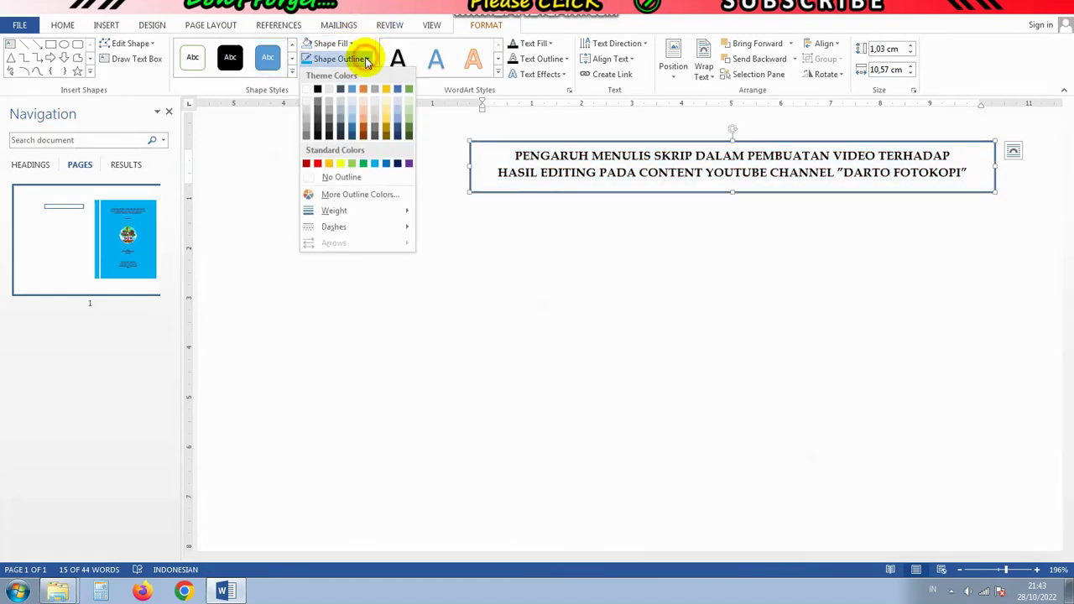
pyautogui.click(383, 177)
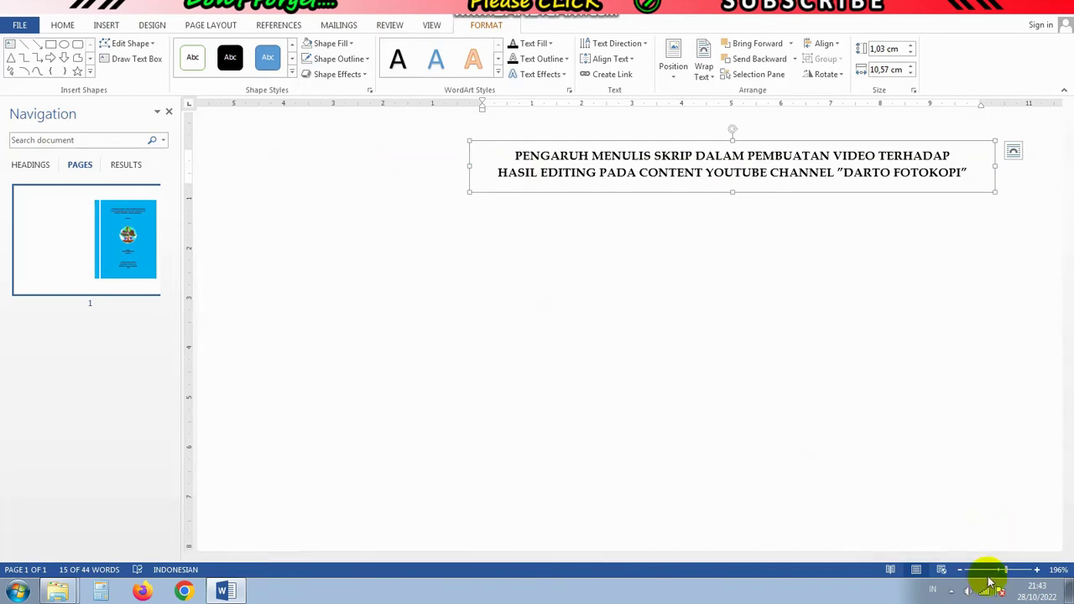
pyautogui.click(992, 577)
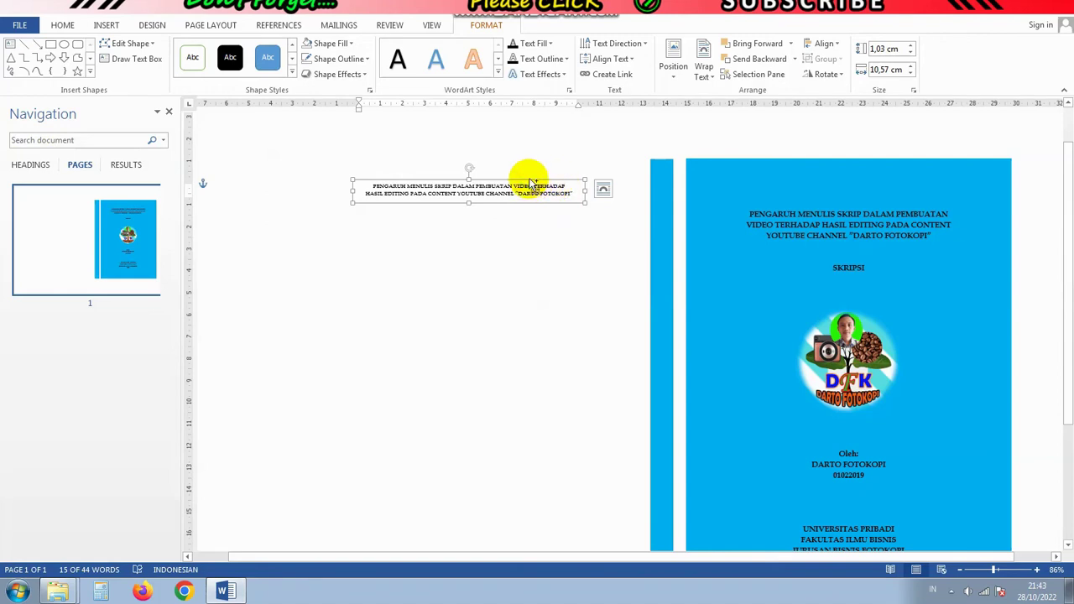
pyautogui.click(457, 268)
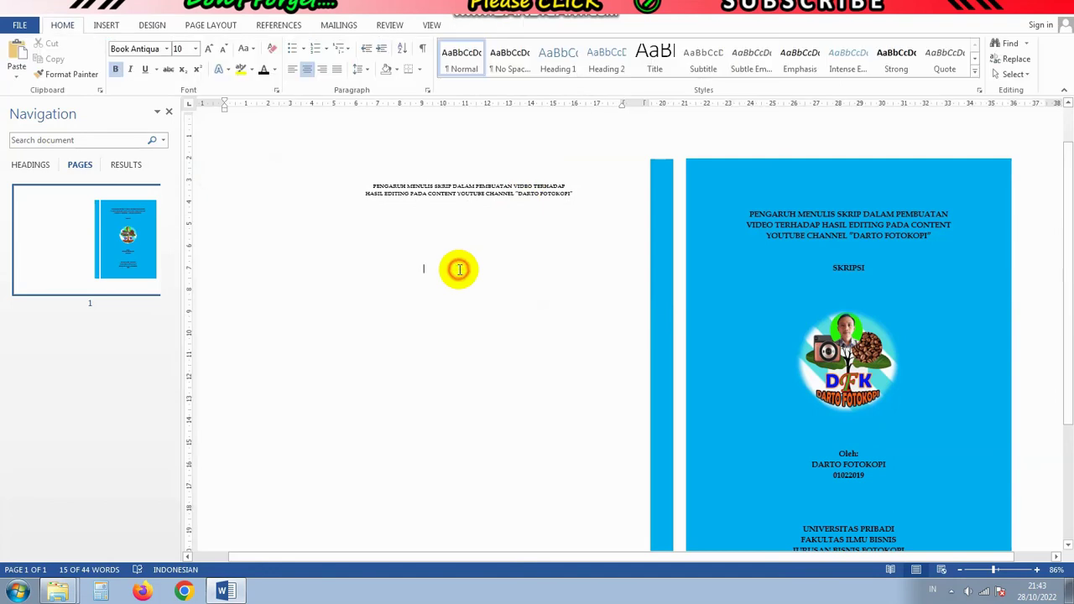
# - Duplicate the title box and replace its contents with the cover's author name and ID as plain text
pyautogui.hotkey('ctrl', 'v')
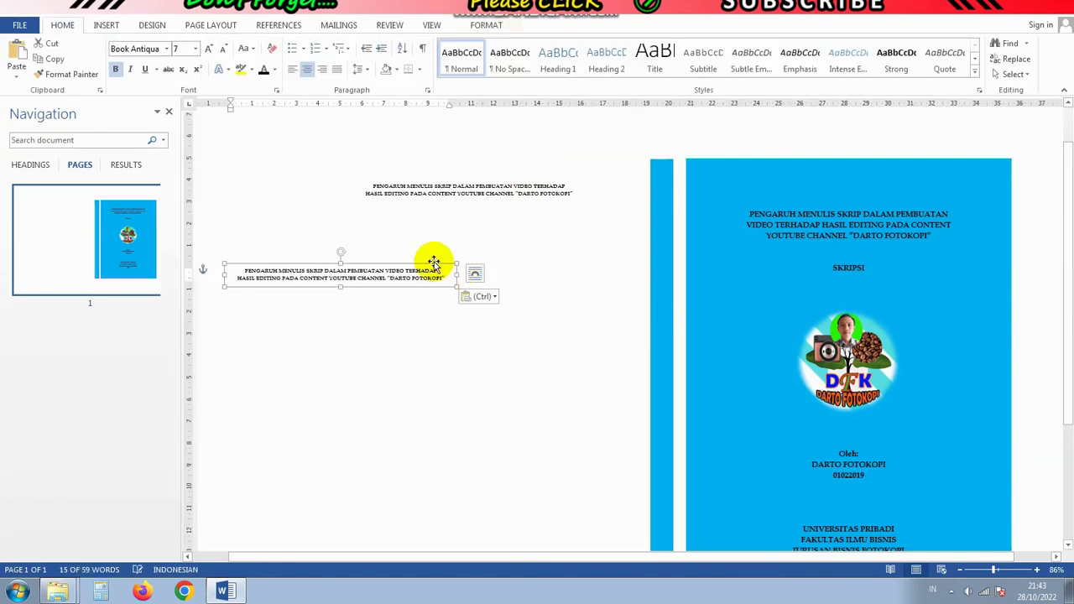
pyautogui.moveTo(430, 263); pyautogui.dragTo(558, 255)
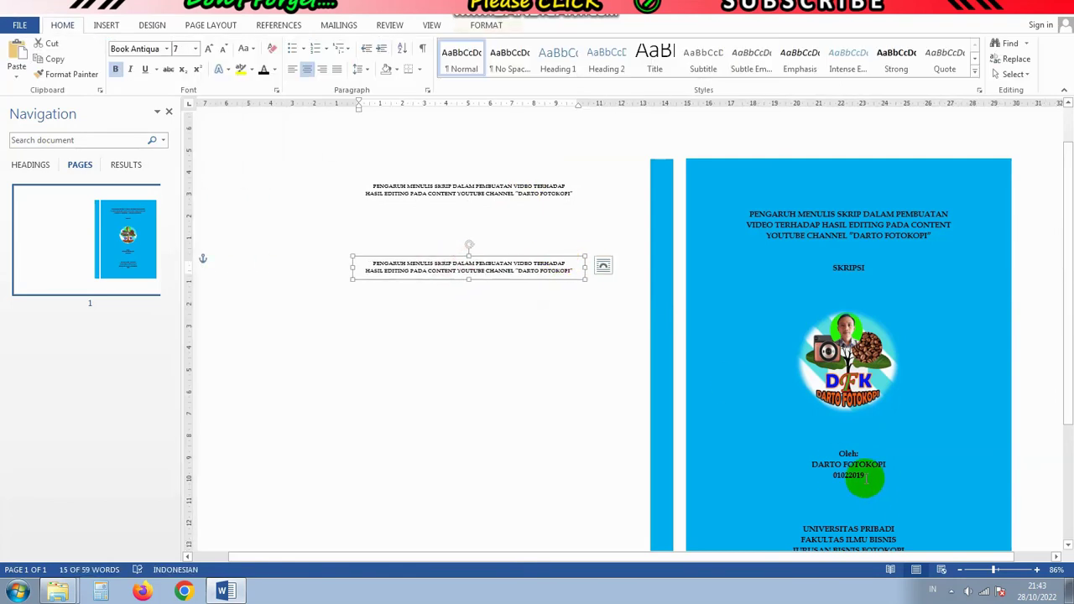
pyautogui.scroll(-1, 873, 470)
pyautogui.moveTo(869, 451); pyautogui.dragTo(824, 449)
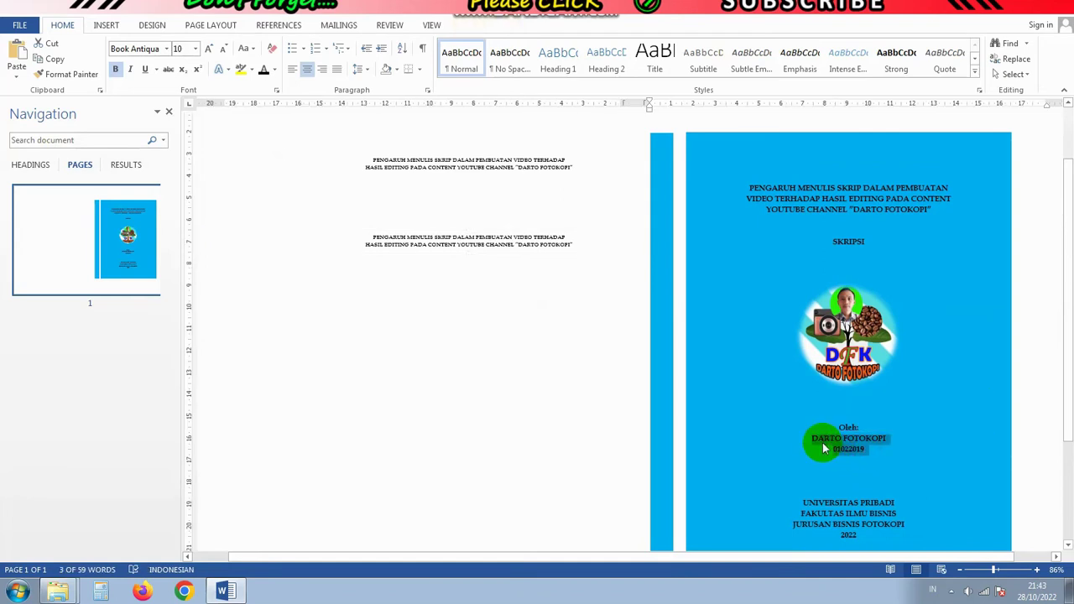
pyautogui.click(545, 235)
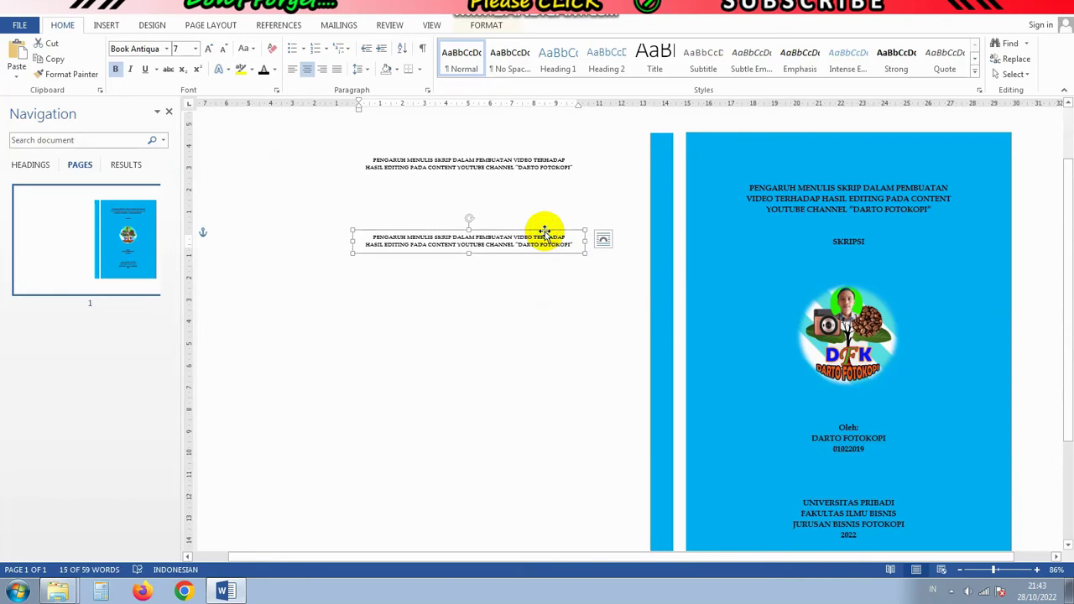
pyautogui.rightClick(545, 235)
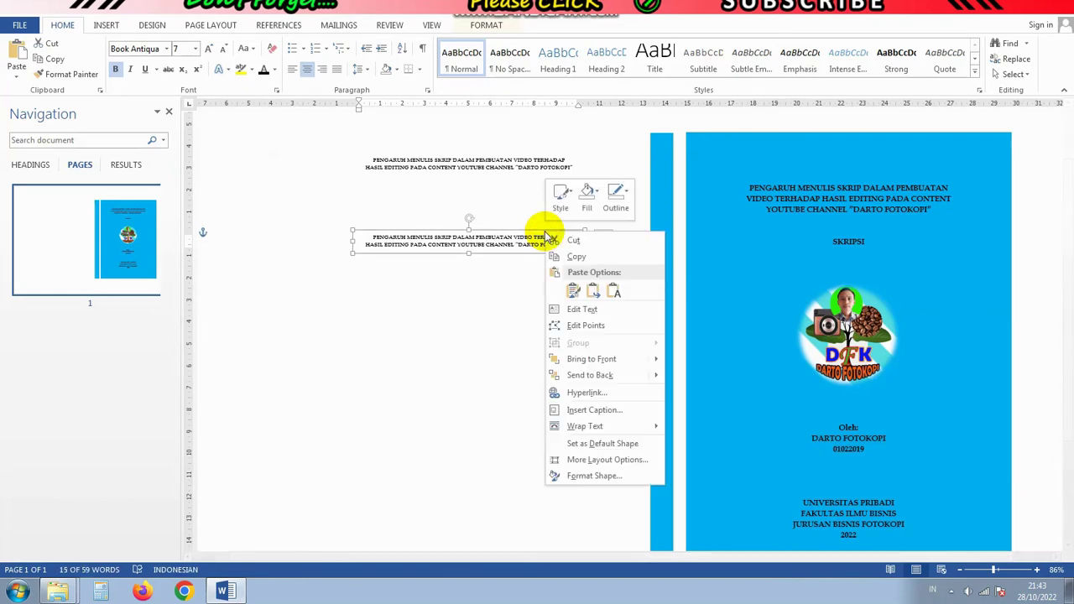
pyautogui.click(614, 291)
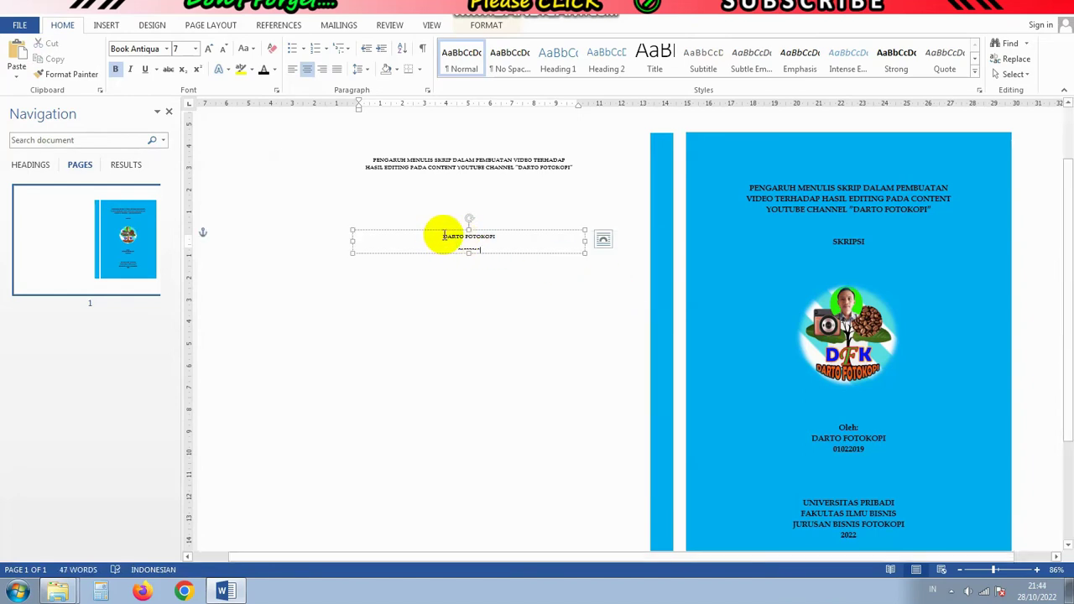
# - Remove the space after paragraphs in the author box and narrow it from the left
pyautogui.moveTo(444, 235); pyautogui.dragTo(445, 241)
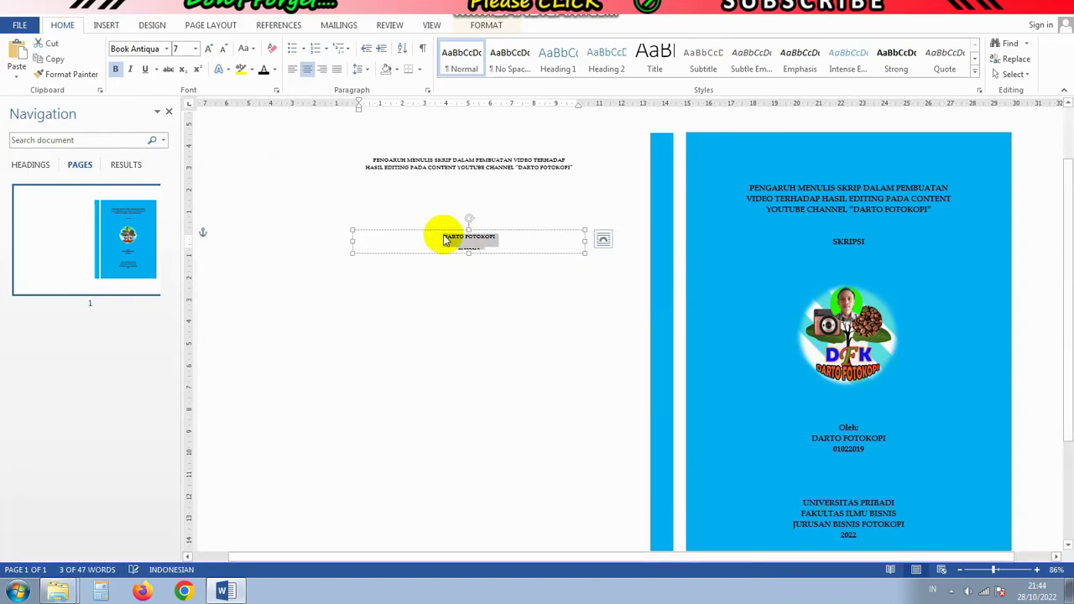
pyautogui.click(373, 73)
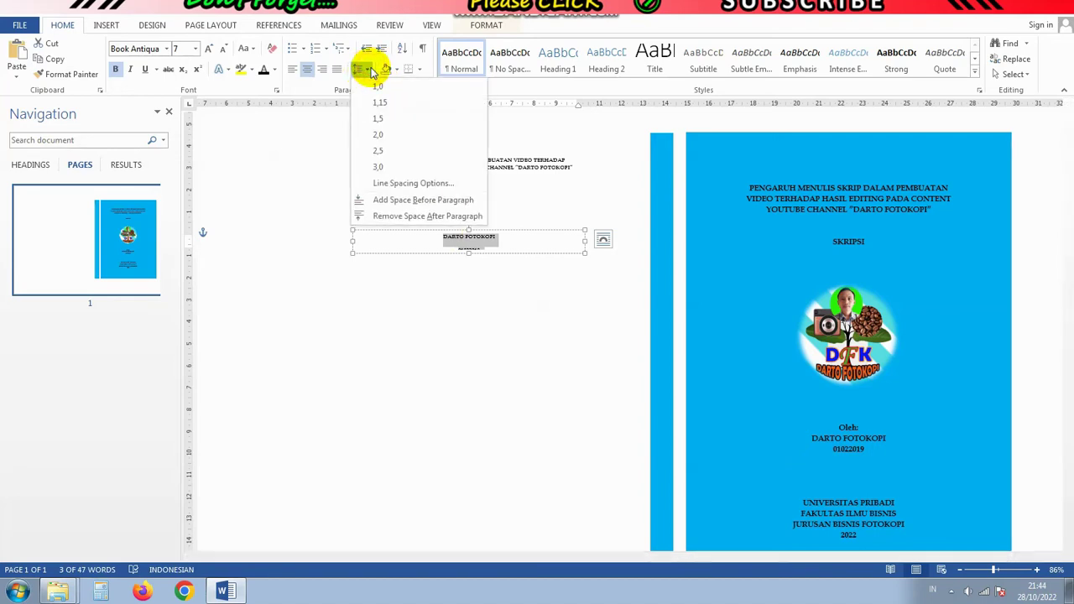
pyautogui.click(480, 216)
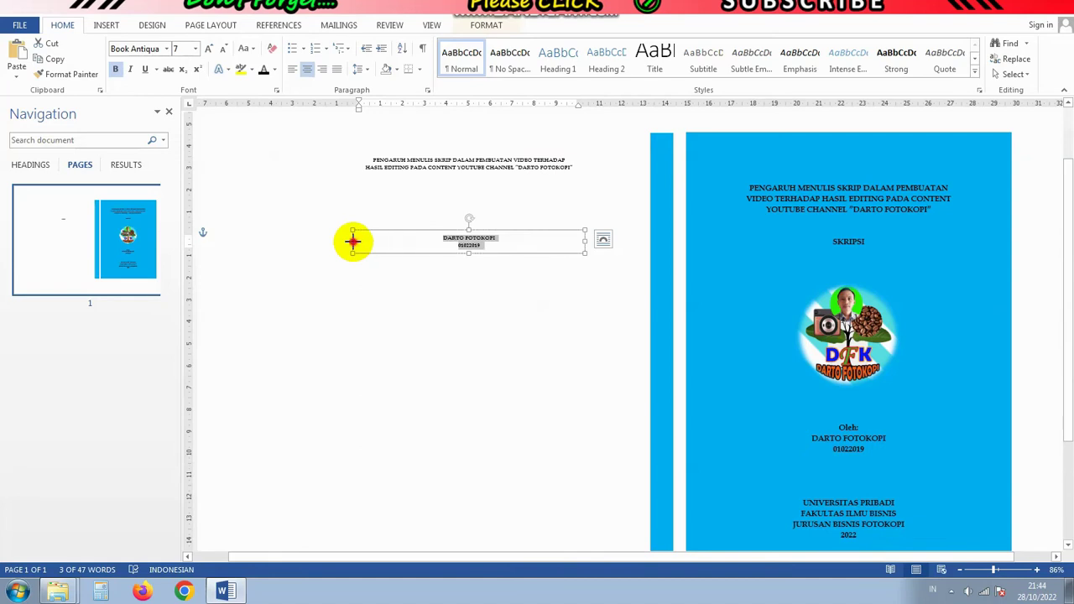
pyautogui.moveTo(352, 241); pyautogui.dragTo(515, 242)
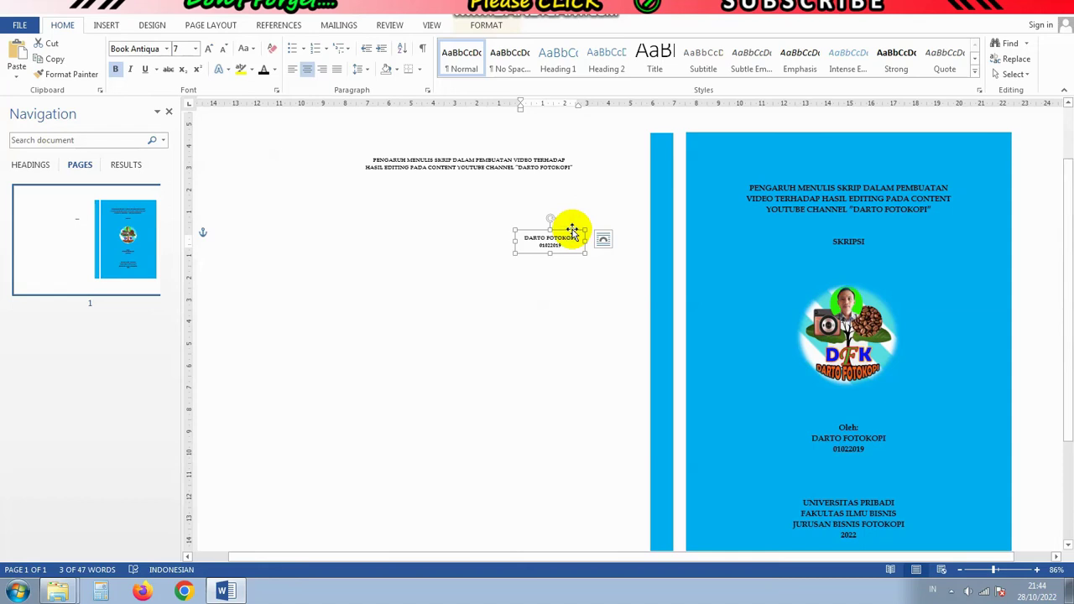
pyautogui.click(525, 344)
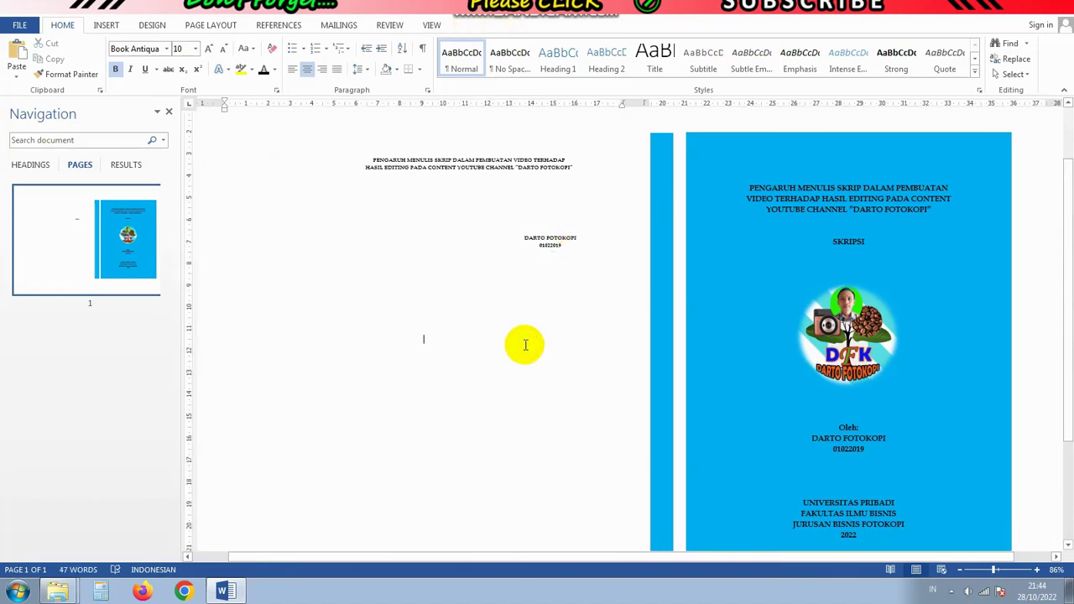
# - Duplicate the author box and replace its text with the year 2022 copied from the cover
pyautogui.hotkey('ctrl', 'v')
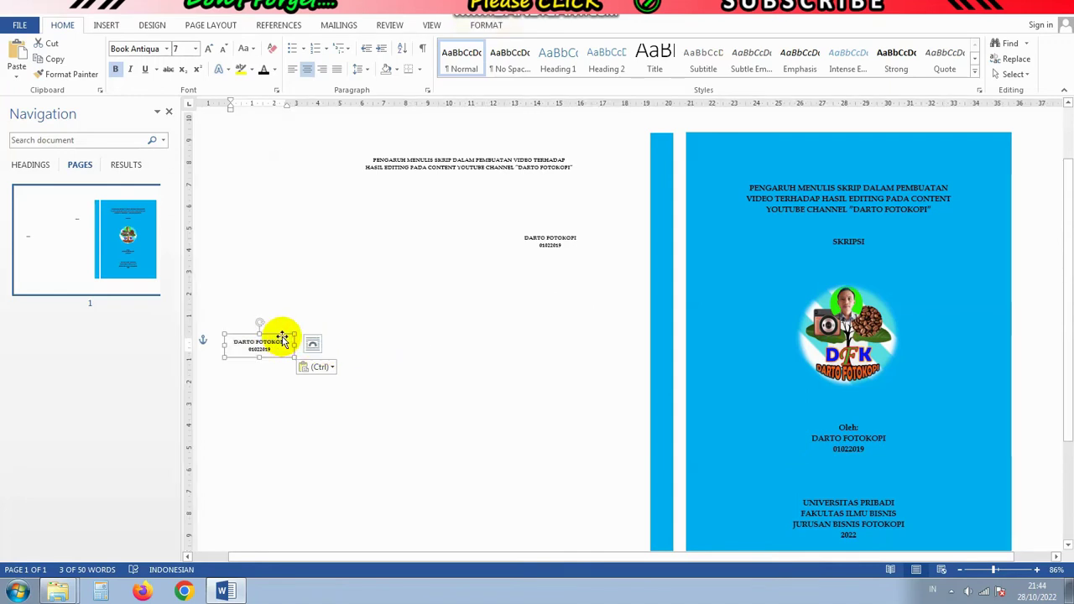
pyautogui.moveTo(282, 338); pyautogui.dragTo(506, 360)
pyautogui.scroll(-1, 551, 372)
pyautogui.scroll(-1, 858, 504)
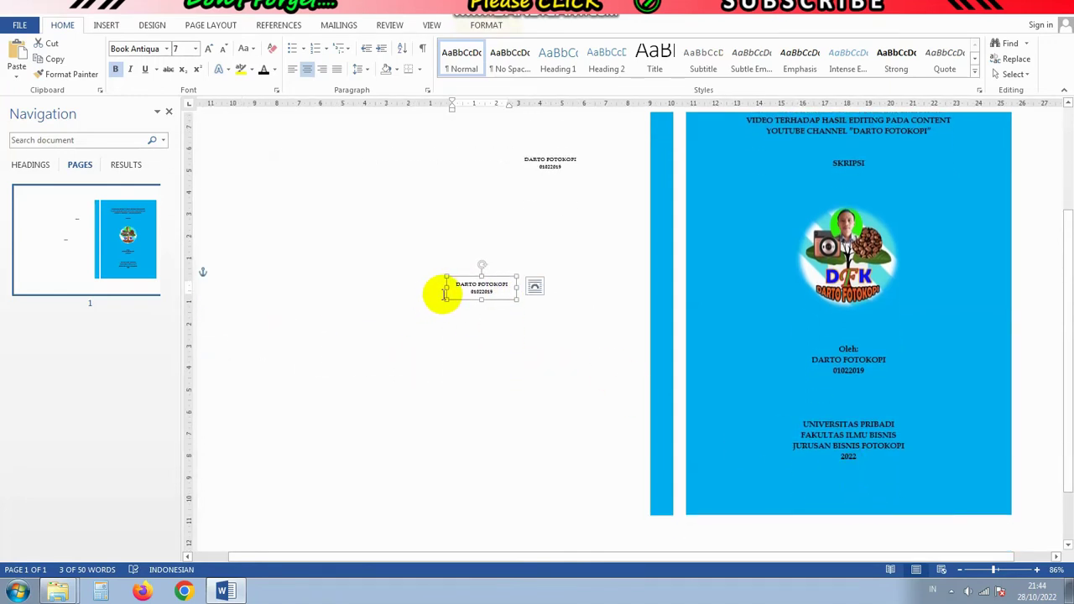
pyautogui.click(843, 458)
pyautogui.doubleClick(841, 459)
pyautogui.hotkey('ctrl', 'c')
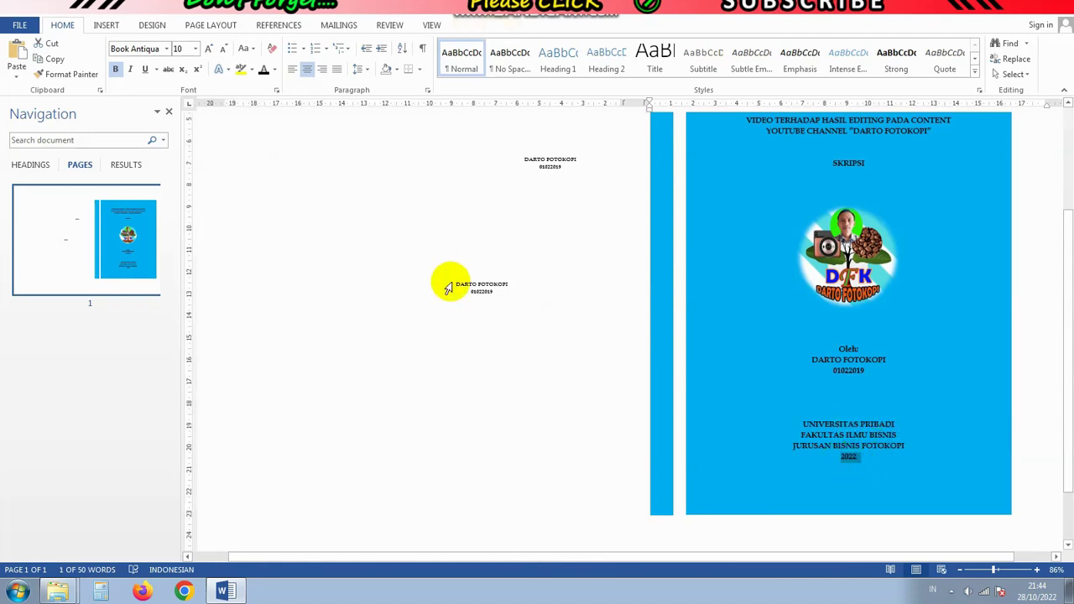
pyautogui.click(495, 284)
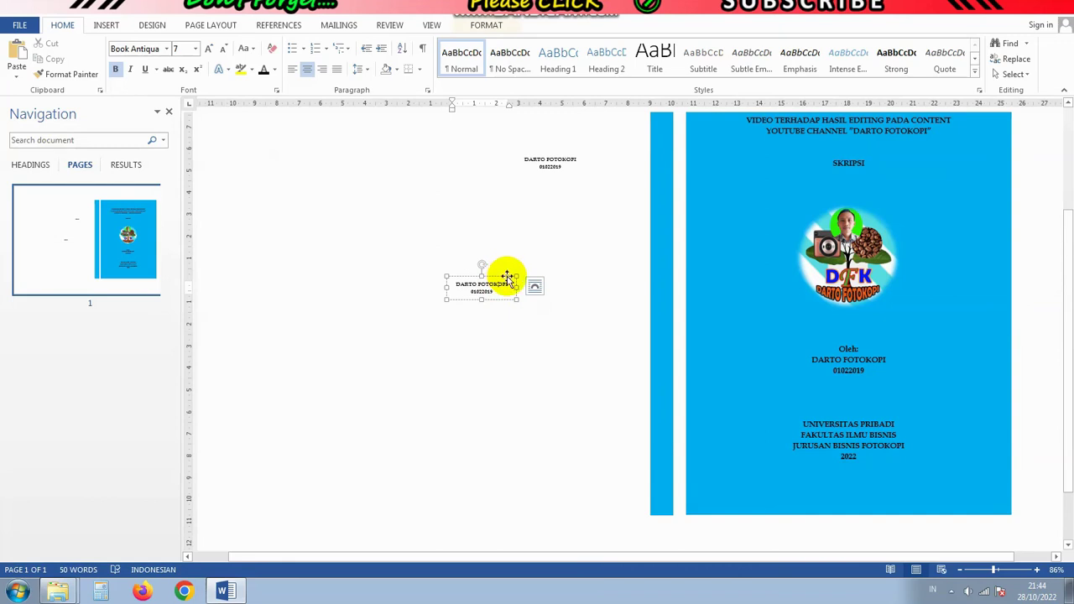
pyautogui.click(507, 277)
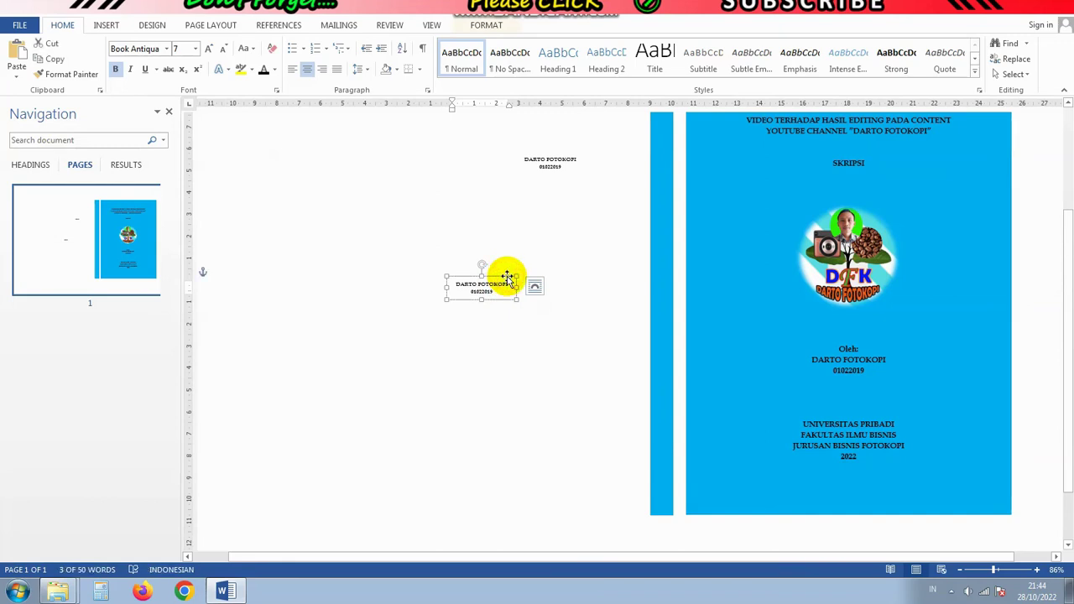
pyautogui.rightClick(507, 277)
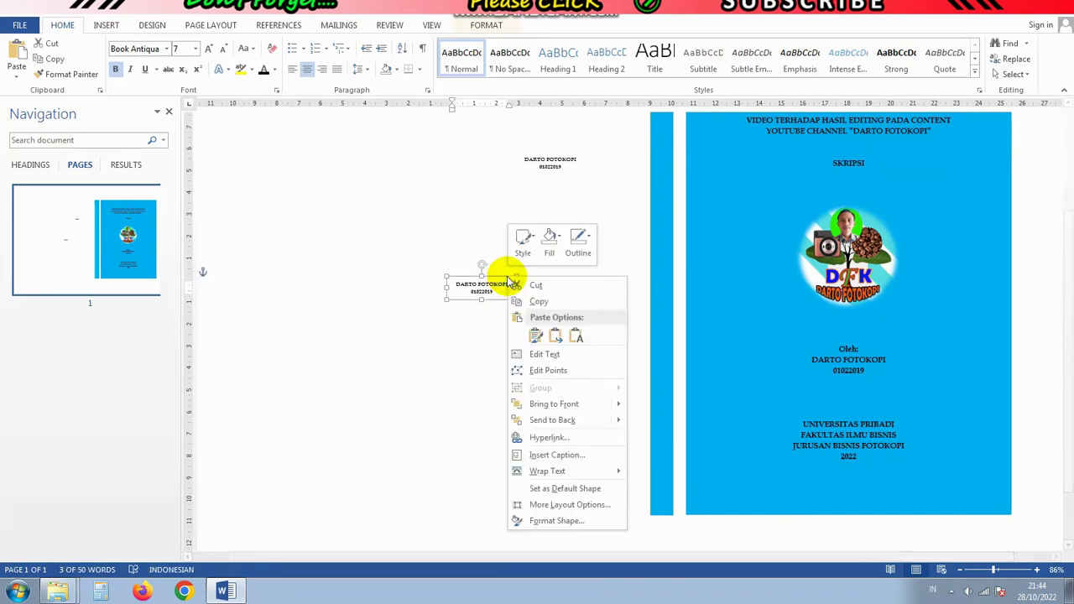
pyautogui.click(579, 335)
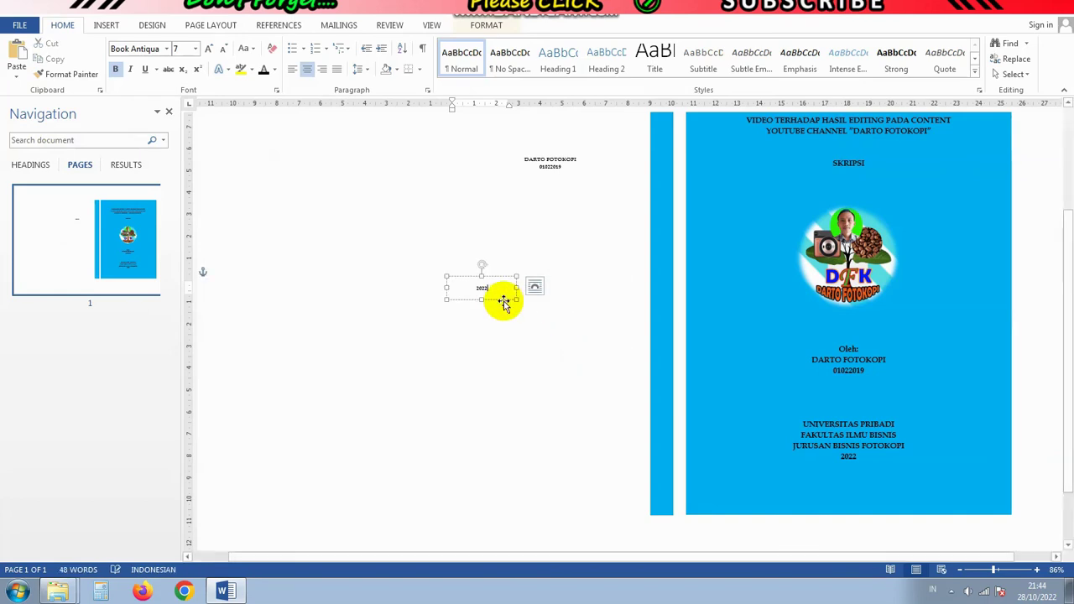
# - Shrink the 2022 box and place it at the bottom of the blue spine
pyautogui.moveTo(445, 287)
pyautogui.mouseDown()
pyautogui.moveTo(522, 298)
pyautogui.moveTo(678, 475)
pyautogui.mouseUp()
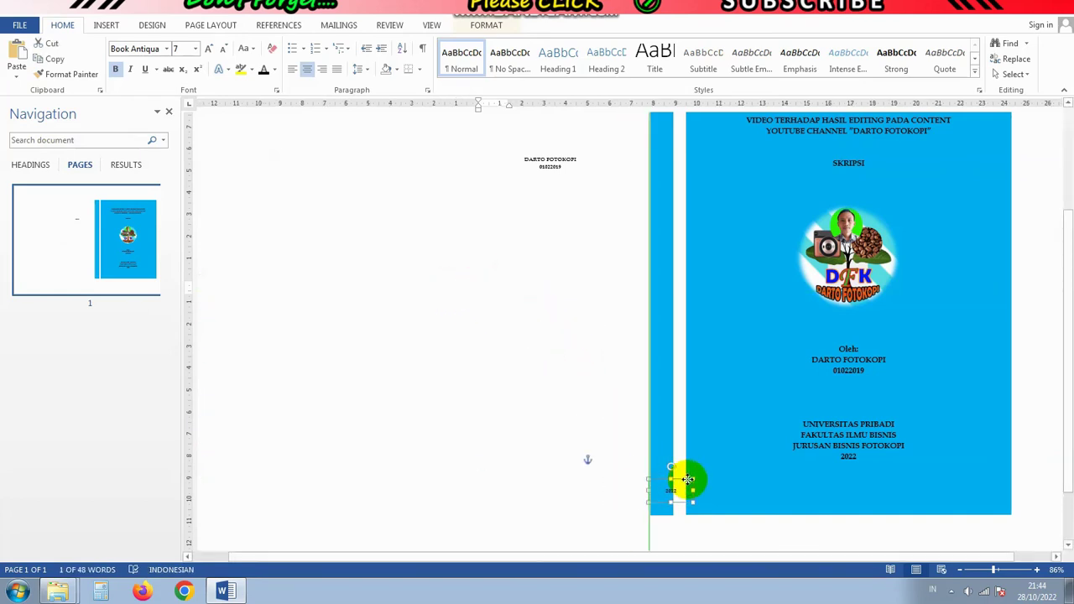
pyautogui.moveTo(678, 475); pyautogui.dragTo(662, 479)
pyautogui.click(603, 399)
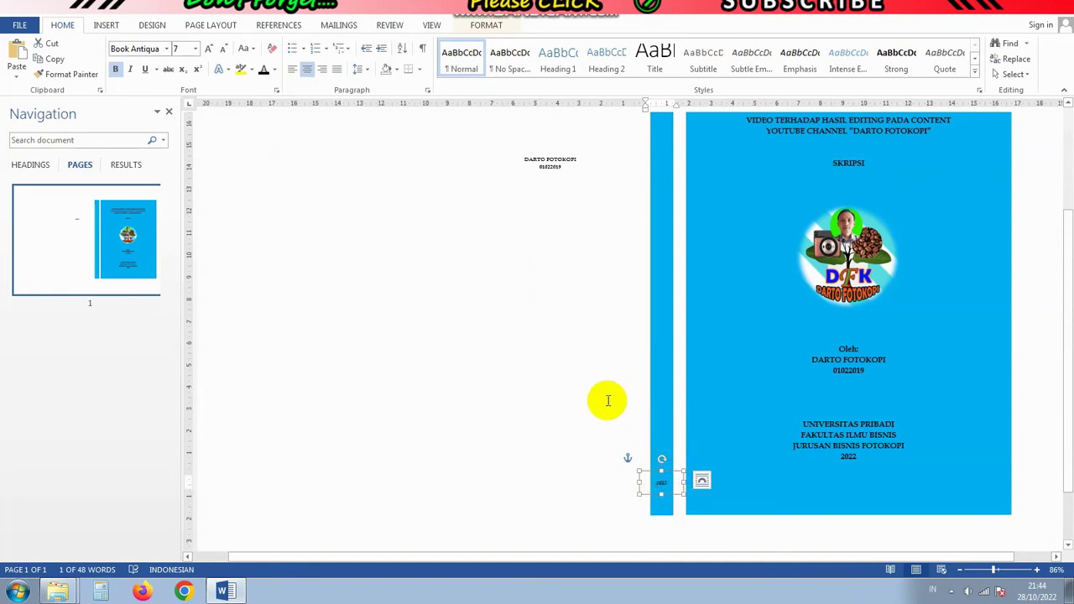
# - Paste a copy of the DFK logo and set its wrapping to In Front of Text
pyautogui.click(864, 249)
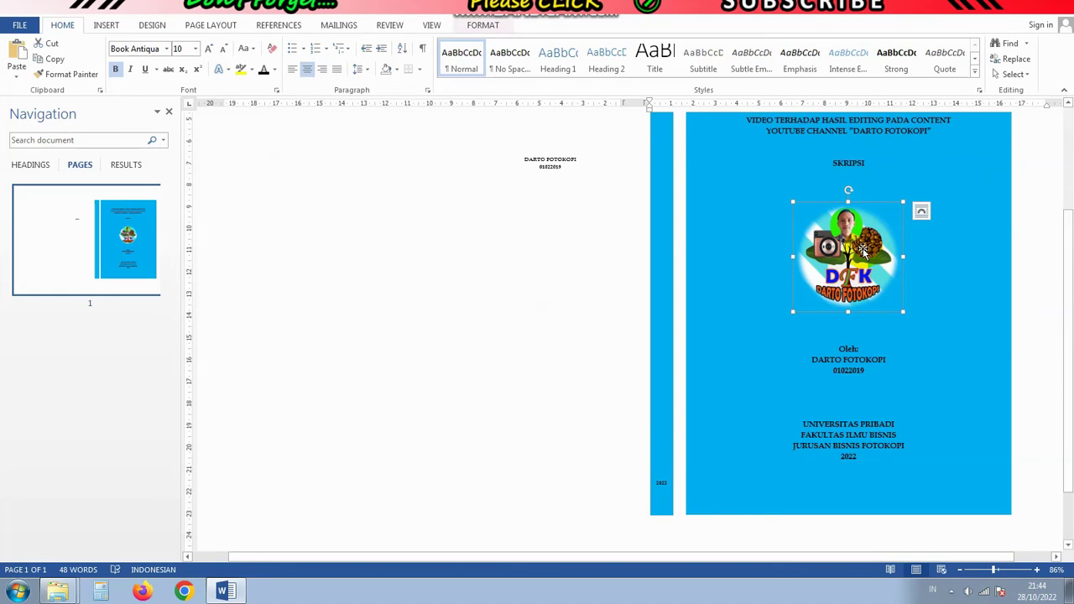
pyautogui.click(577, 263)
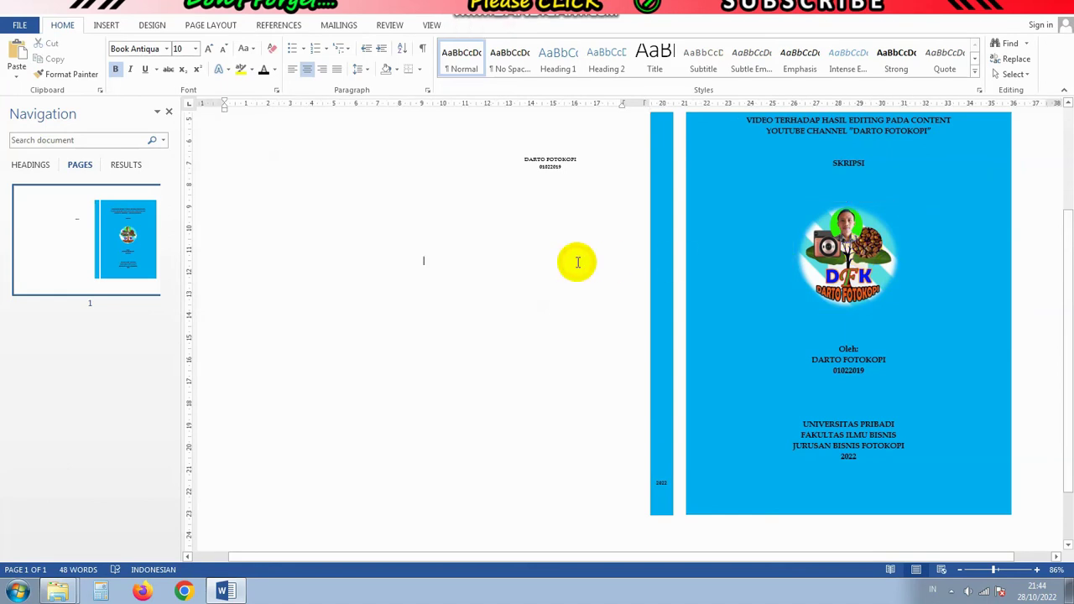
pyautogui.hotkey('ctrl', 'v')
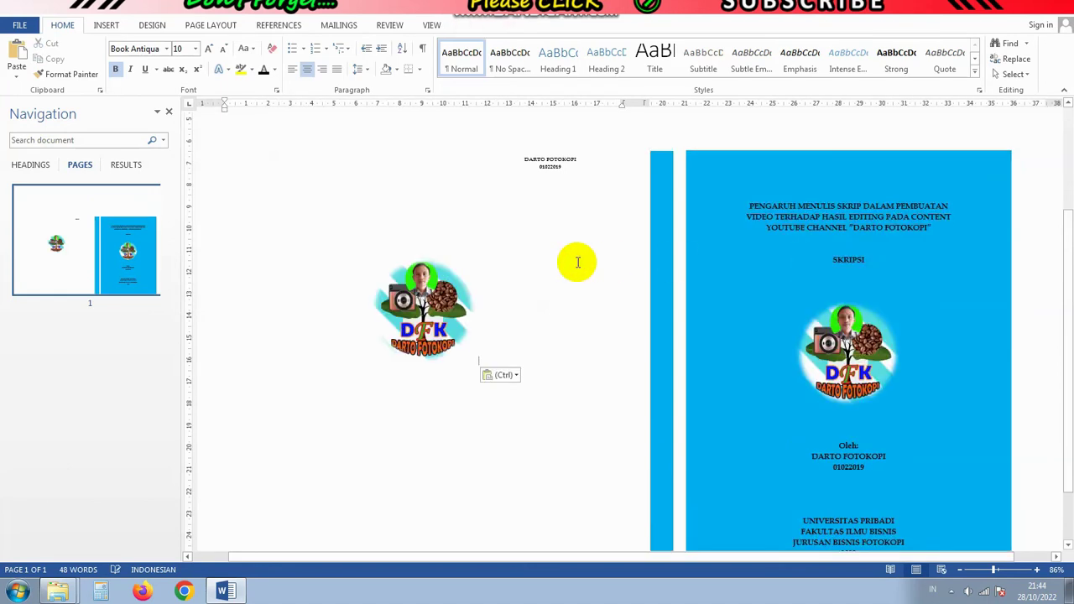
pyautogui.click(419, 303)
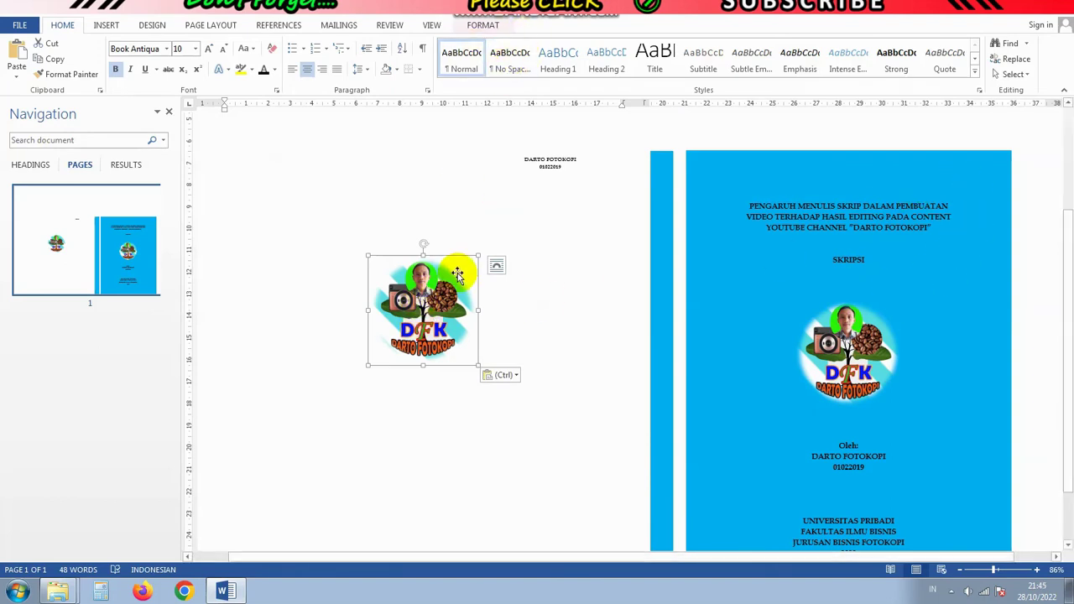
pyautogui.click(483, 26)
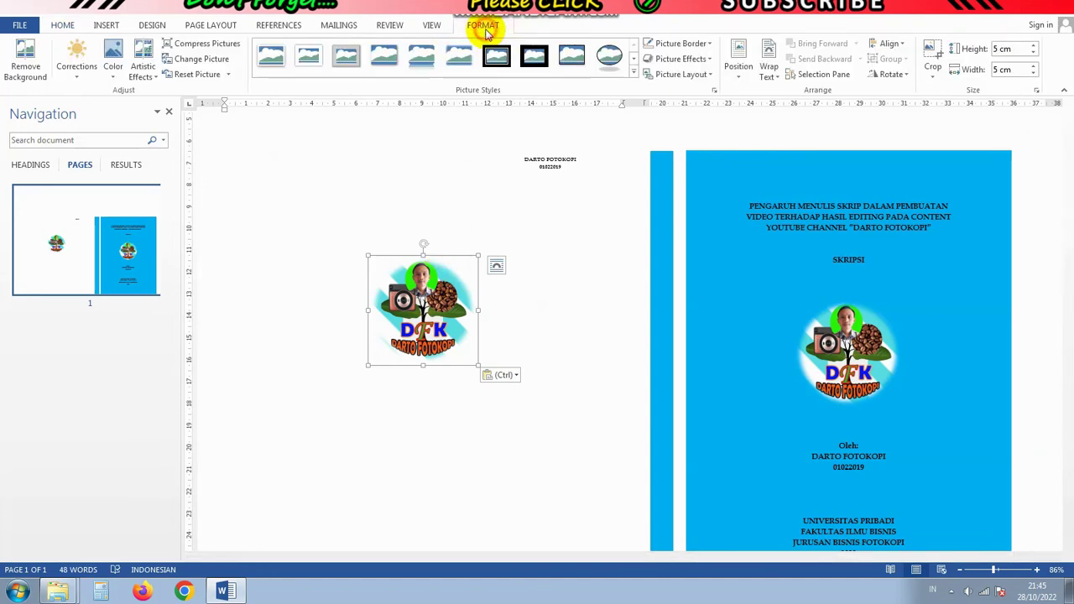
pyautogui.click(772, 71)
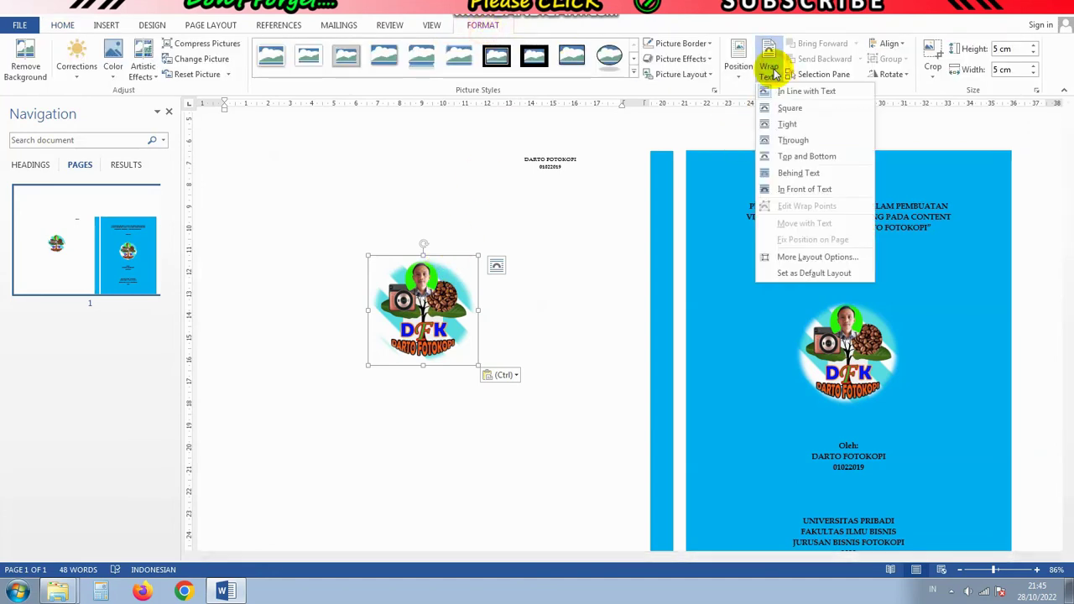
pyautogui.click(851, 191)
pyautogui.moveTo(400, 304); pyautogui.dragTo(573, 418)
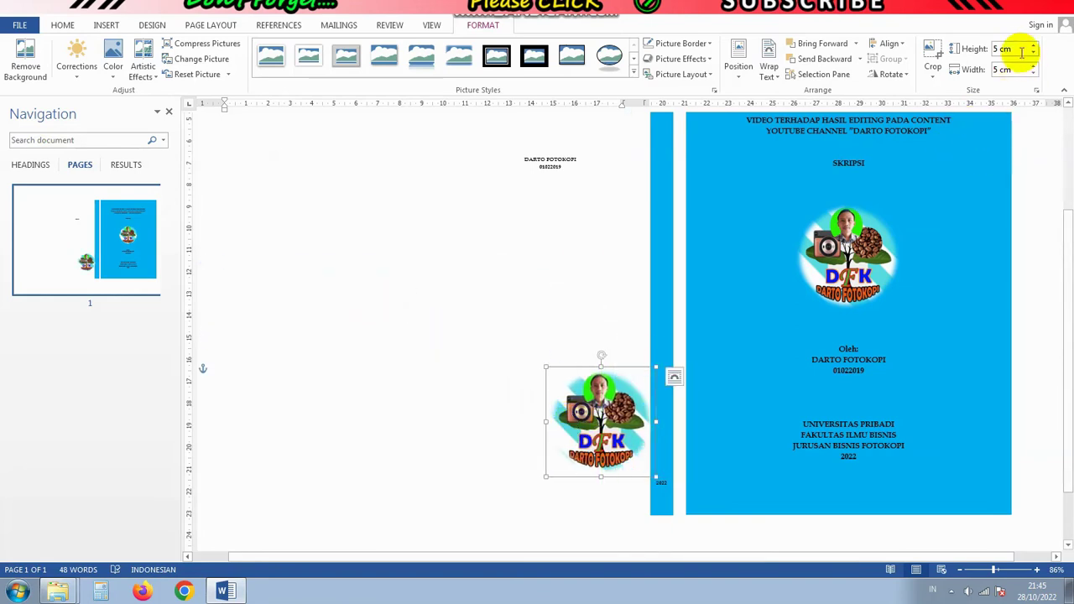
# - Shrink the logo copy to 1 cm tall and move it onto the blue spine
pyautogui.click(995, 51)
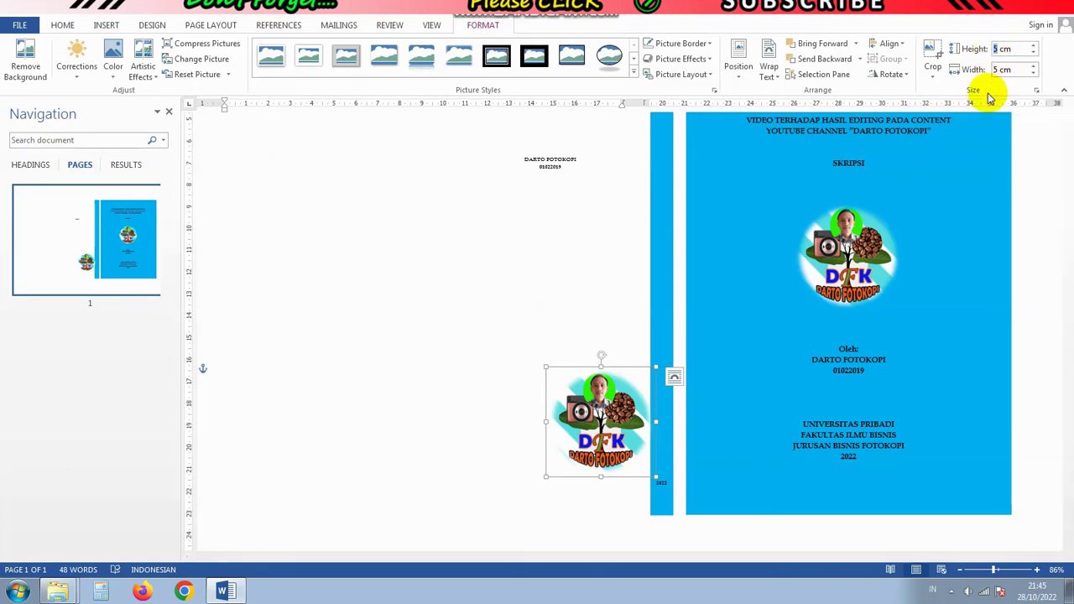
pyautogui.click(549, 312)
pyautogui.moveTo(558, 382)
pyautogui.mouseDown()
pyautogui.moveTo(682, 481)
pyautogui.moveTo(663, 489)
pyautogui.mouseUp()
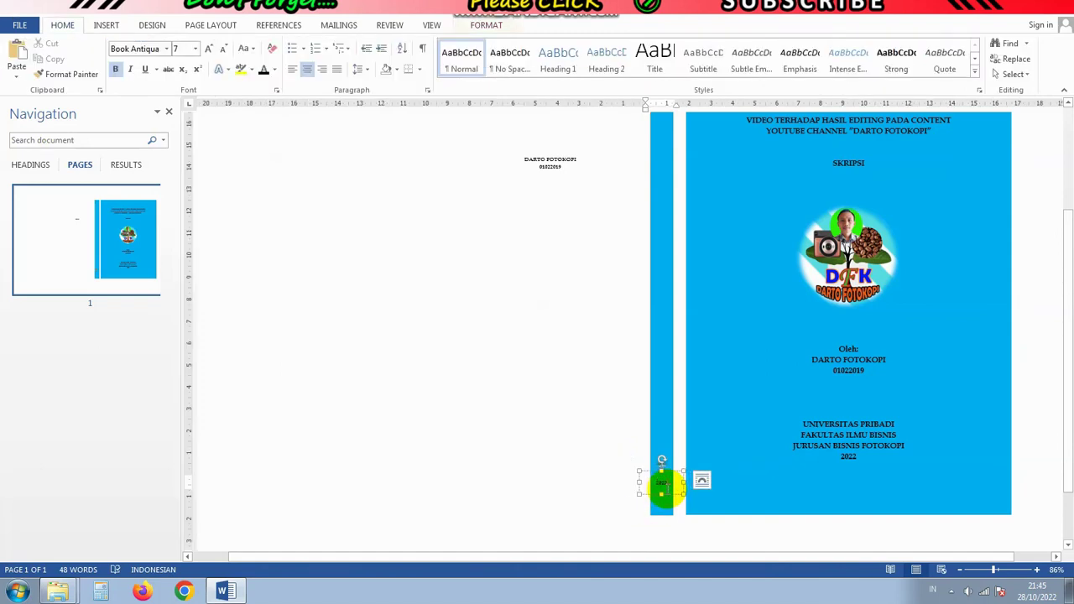
pyautogui.click(559, 324)
pyautogui.scroll(3, 559, 366)
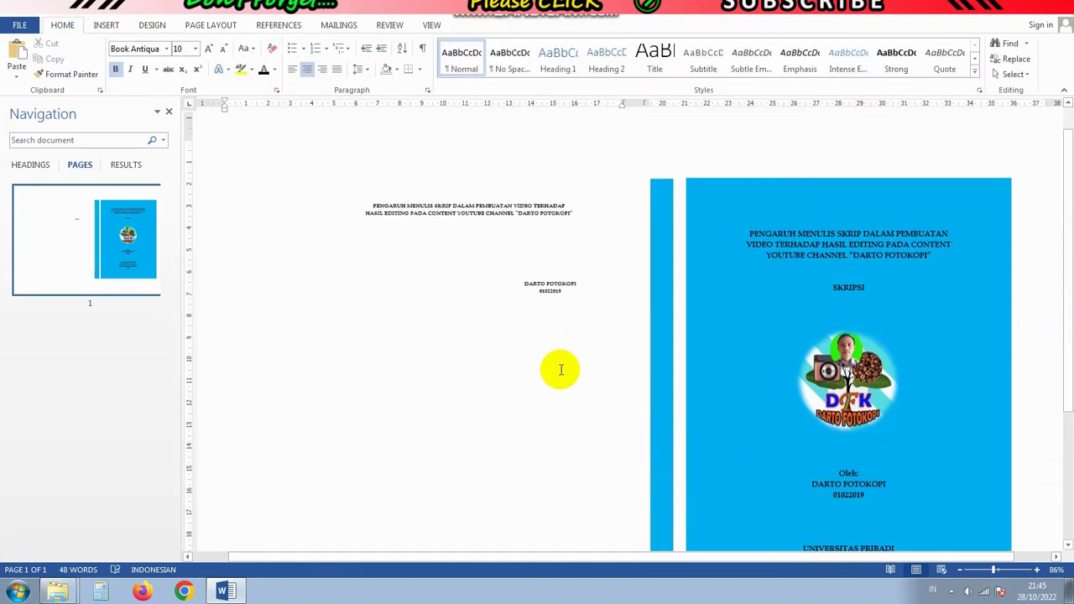
# - Rotate the author name and ID box 90° clockwise and place it near the top of the spine
pyautogui.click(568, 286)
pyautogui.click(569, 281)
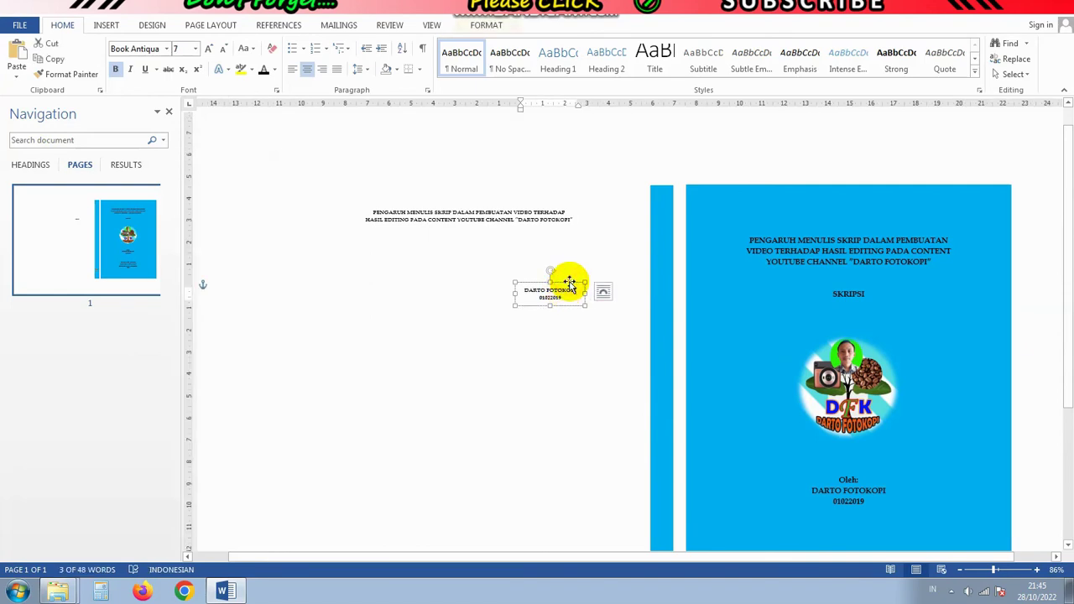
pyautogui.click(493, 27)
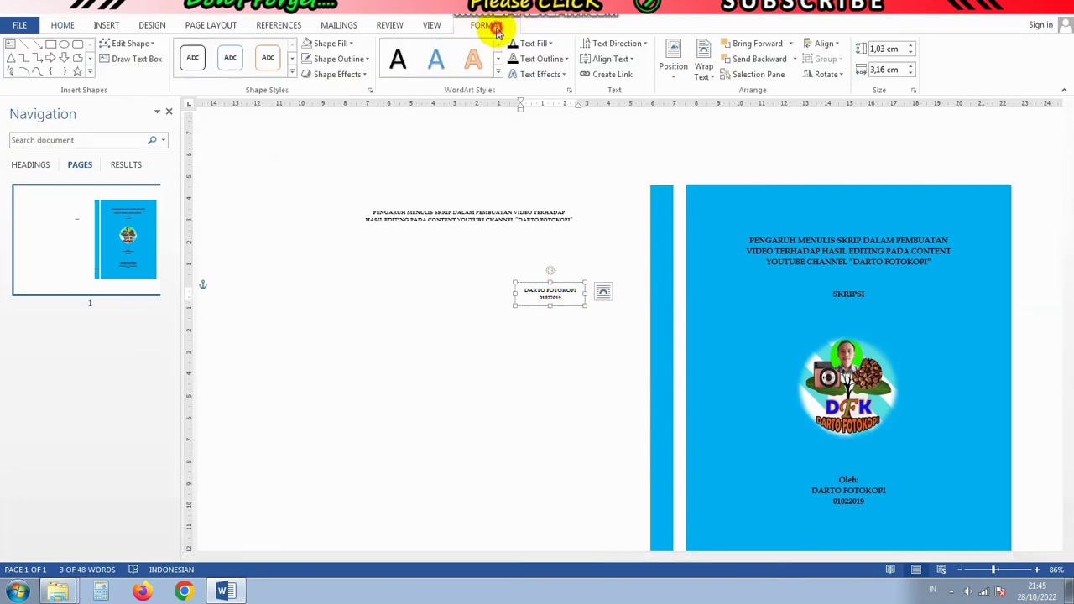
pyautogui.click(837, 74)
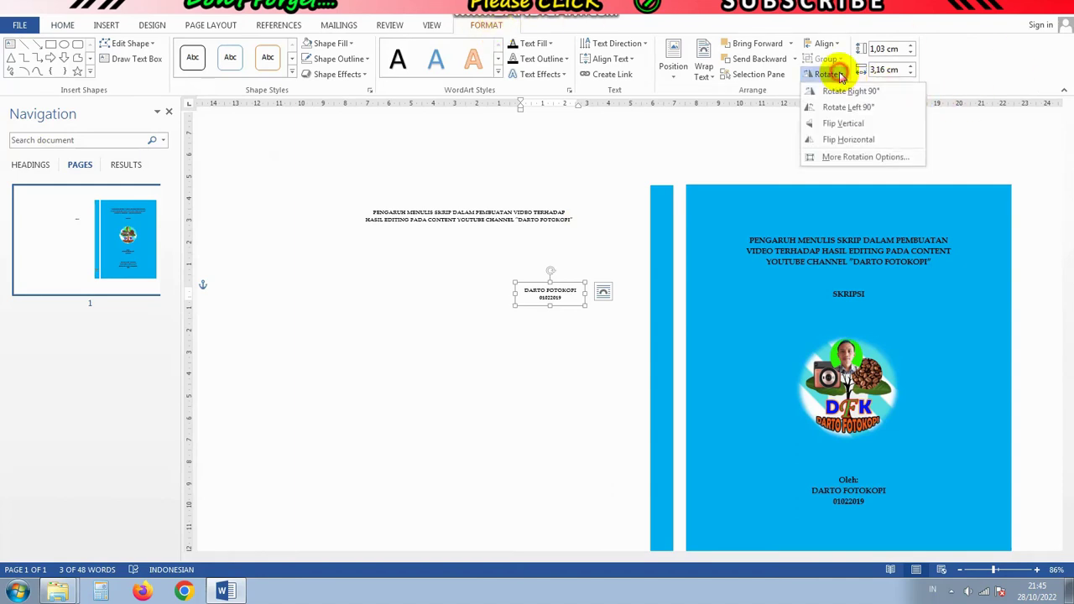
pyautogui.click(901, 94)
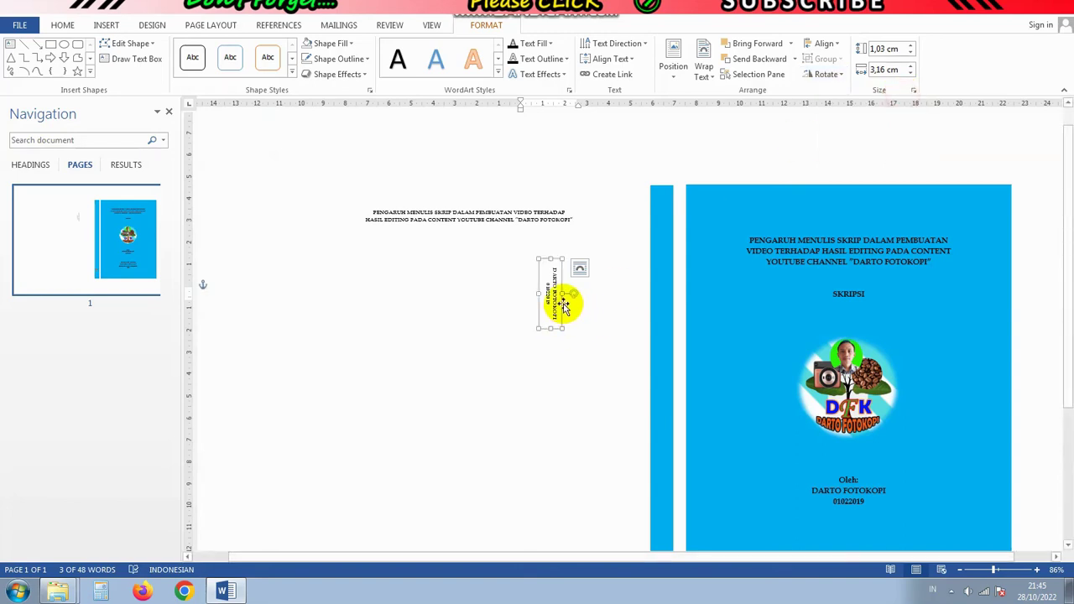
pyautogui.moveTo(563, 304); pyautogui.dragTo(678, 245)
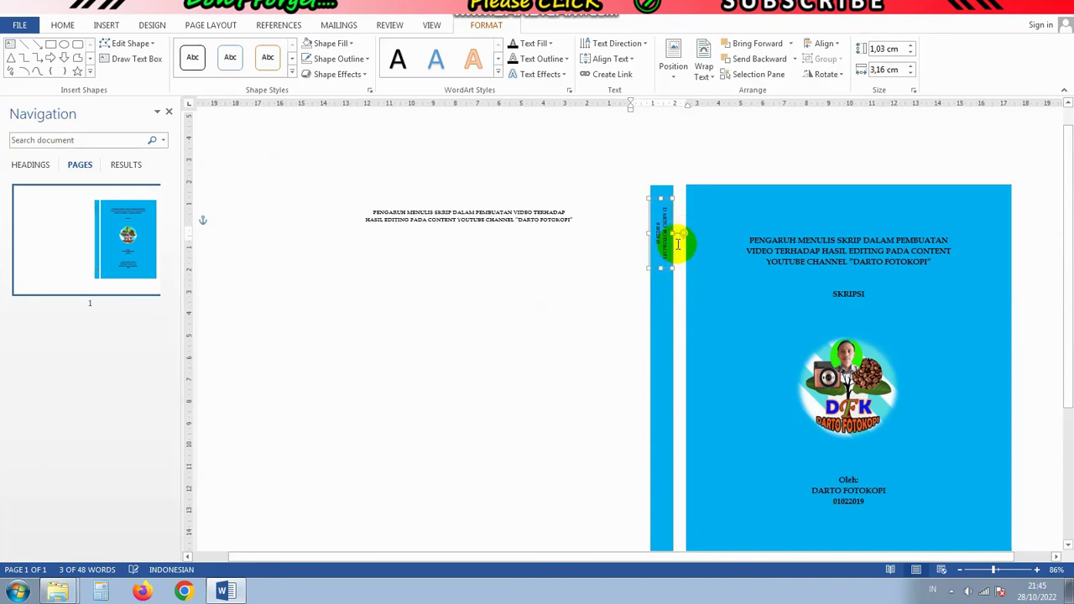
pyautogui.click(547, 210)
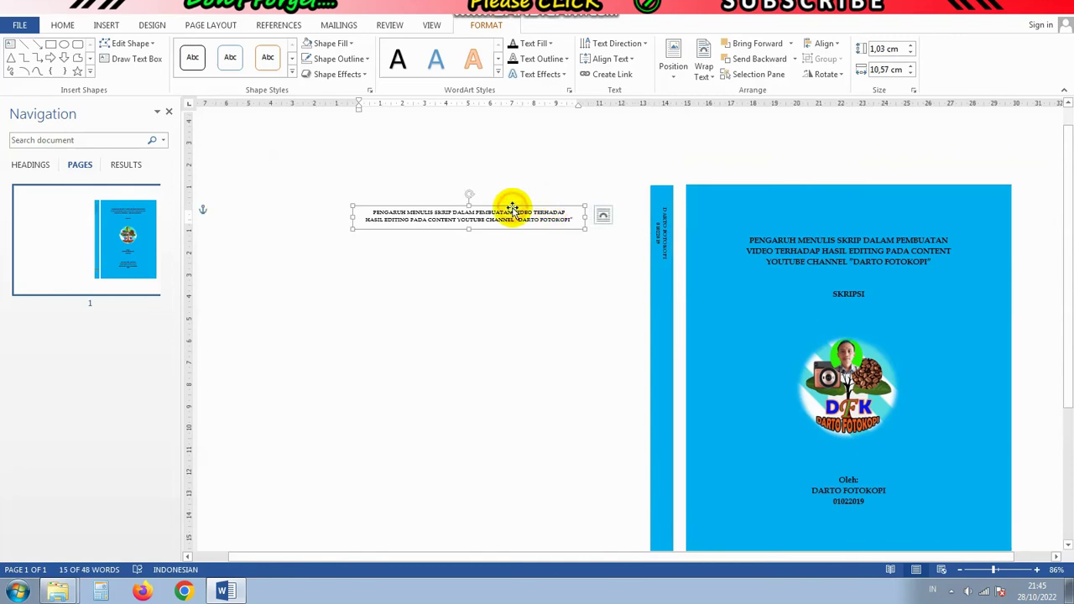
# - Rotate the title box 90° right and move it onto the spine below the author box
pyautogui.click(840, 75)
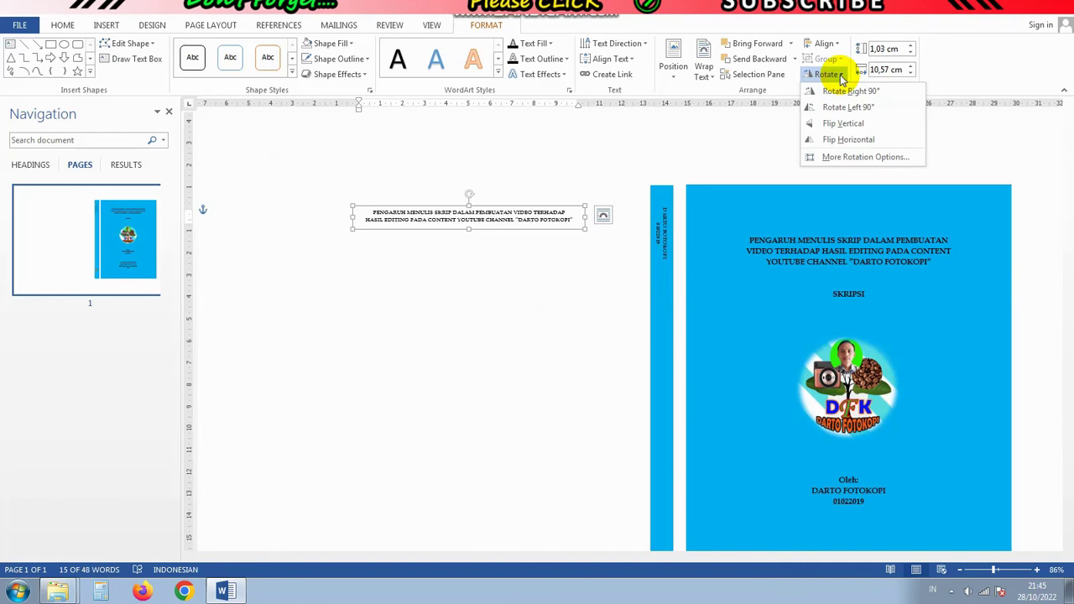
pyautogui.click(888, 94)
pyautogui.scroll(-3, 434, 350)
pyautogui.moveTo(483, 195); pyautogui.dragTo(676, 390)
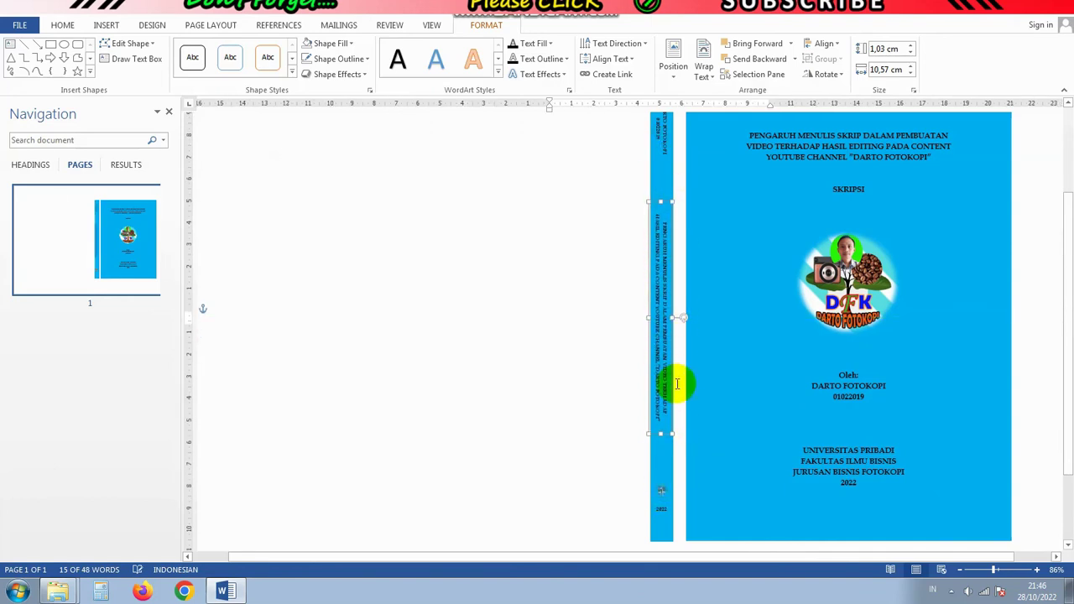
# - Fine-tune the small logo's position near the bottom of the spine
pyautogui.click(519, 426)
pyautogui.click(664, 503)
pyautogui.moveTo(669, 501)
pyautogui.mouseDown()
pyautogui.moveTo(676, 511)
pyautogui.moveTo(671, 496)
pyautogui.mouseUp()
pyautogui.click(592, 473)
pyautogui.click(579, 481)
pyautogui.scroll(2, 623, 478)
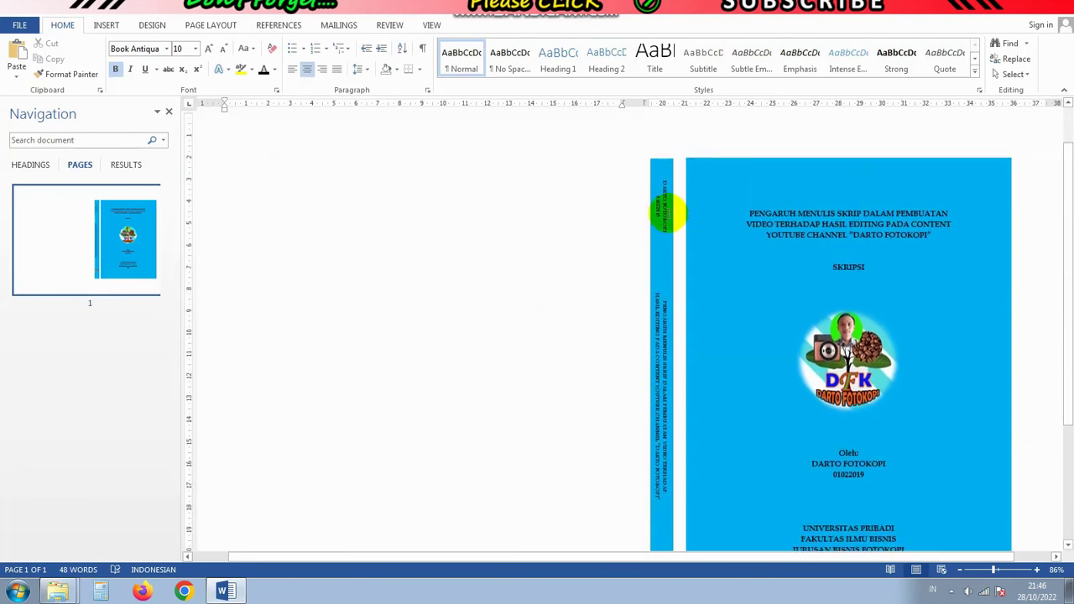
# - Select and check the vertical title text on the spine
pyautogui.click(669, 216)
pyautogui.click(568, 294)
pyautogui.scroll(-1, 686, 439)
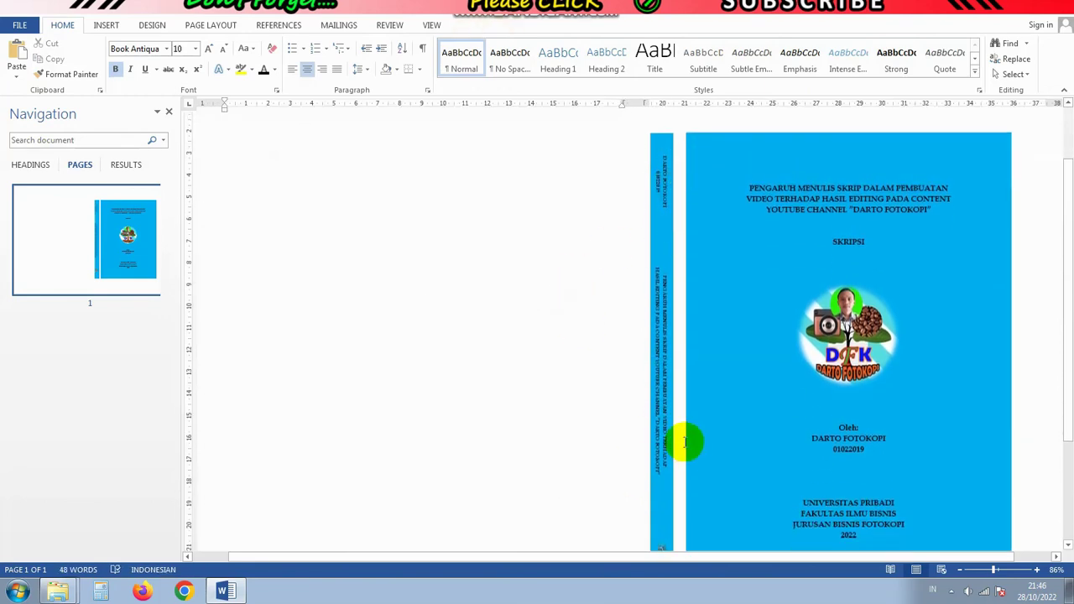
pyautogui.moveTo(668, 439); pyautogui.dragTo(676, 323)
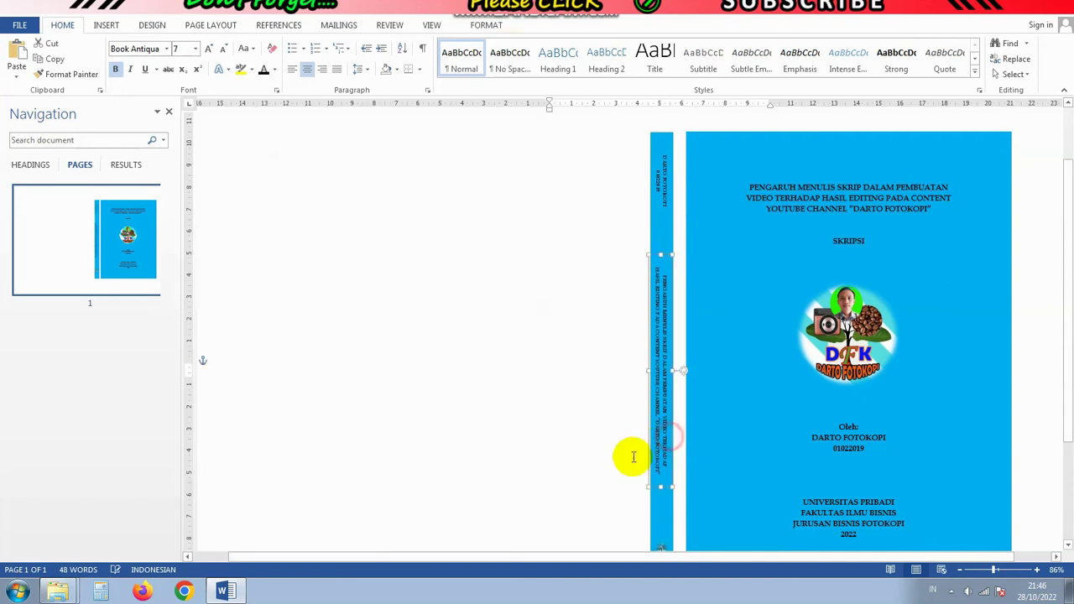
pyautogui.click(673, 317)
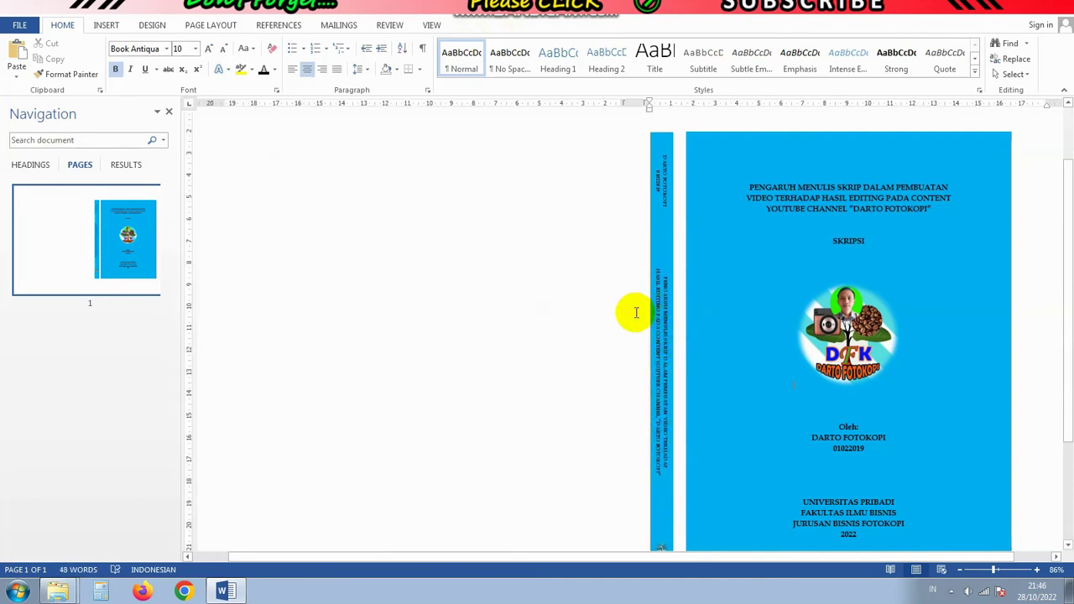
# - Nudge the author name box on the spine right, then back left, with Ctrl+arrow keys
pyautogui.scroll(10, 1047, 568)
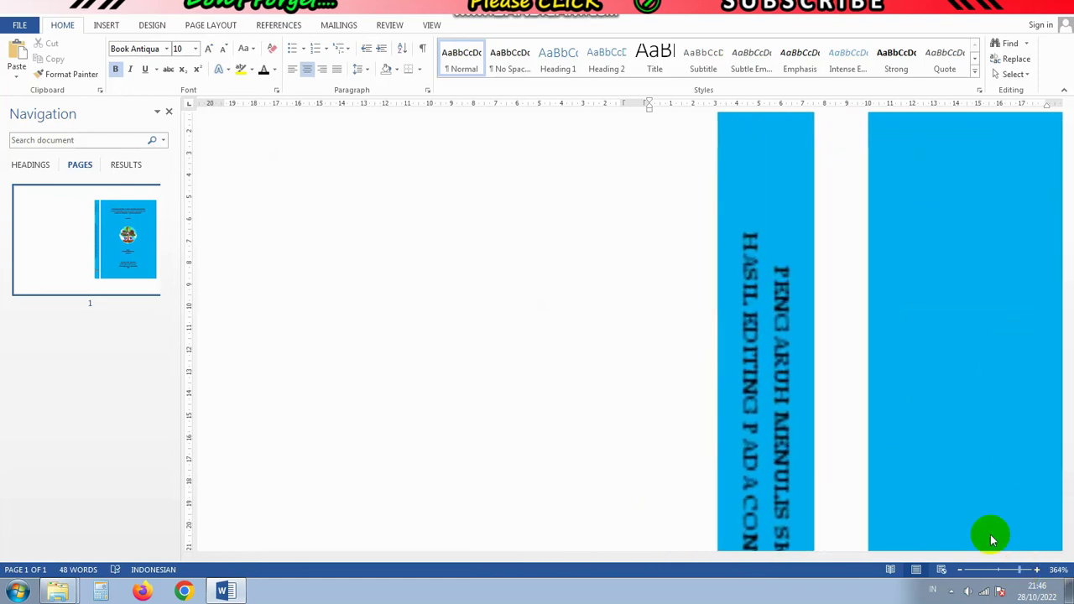
pyautogui.scroll(4, 804, 382)
pyautogui.scroll(1, 791, 375)
pyautogui.click(797, 375)
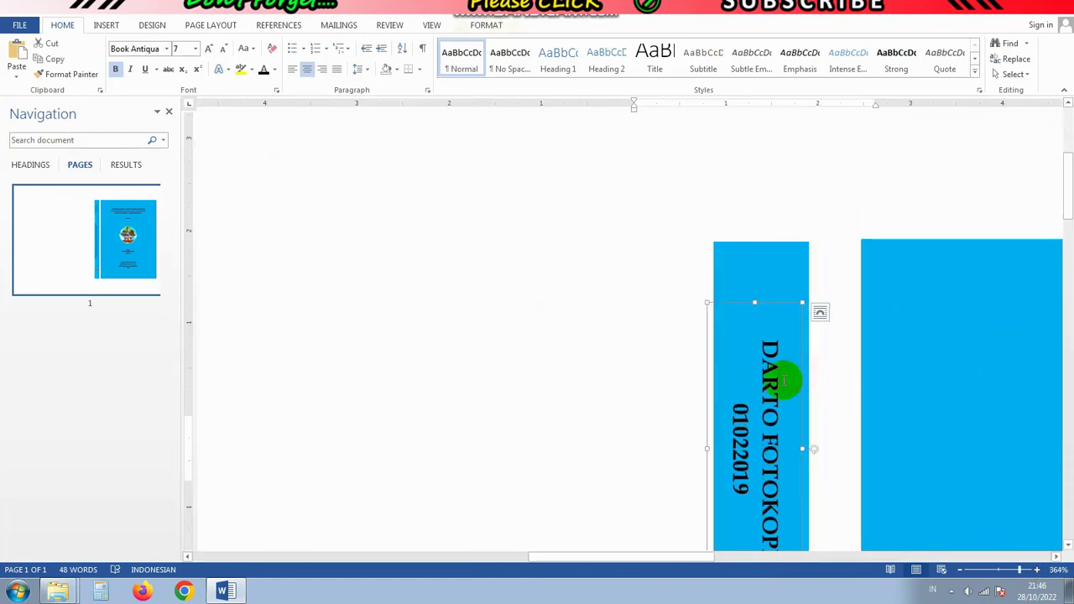
pyautogui.scroll(-3, 781, 382)
pyautogui.hotkey('ctrl', 'Right')
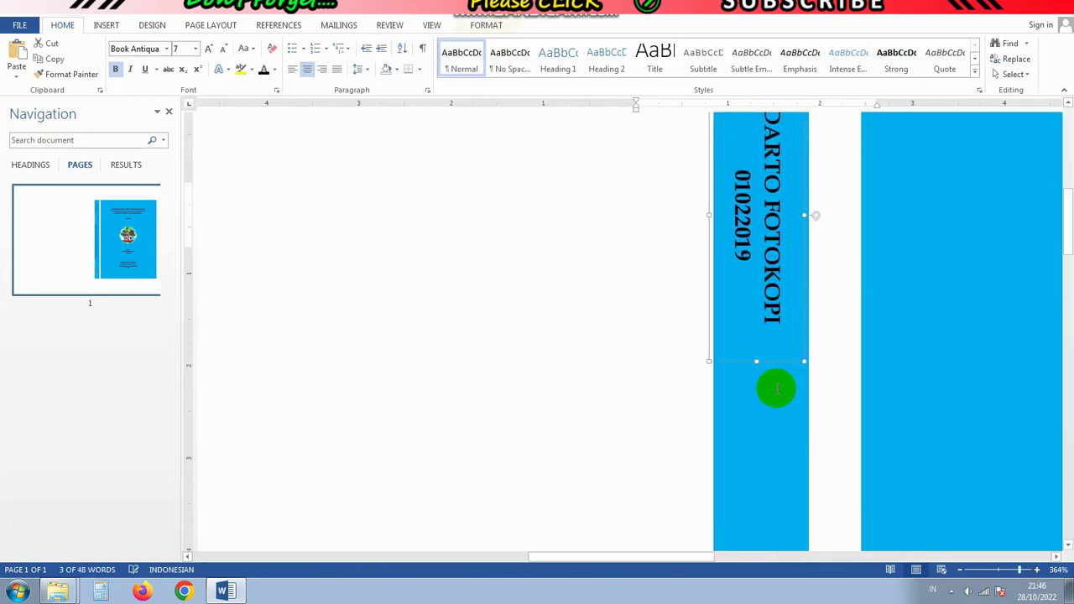
pyautogui.hotkey('ctrl', 'Right')
pyautogui.hotkey('ctrl', 'Left')
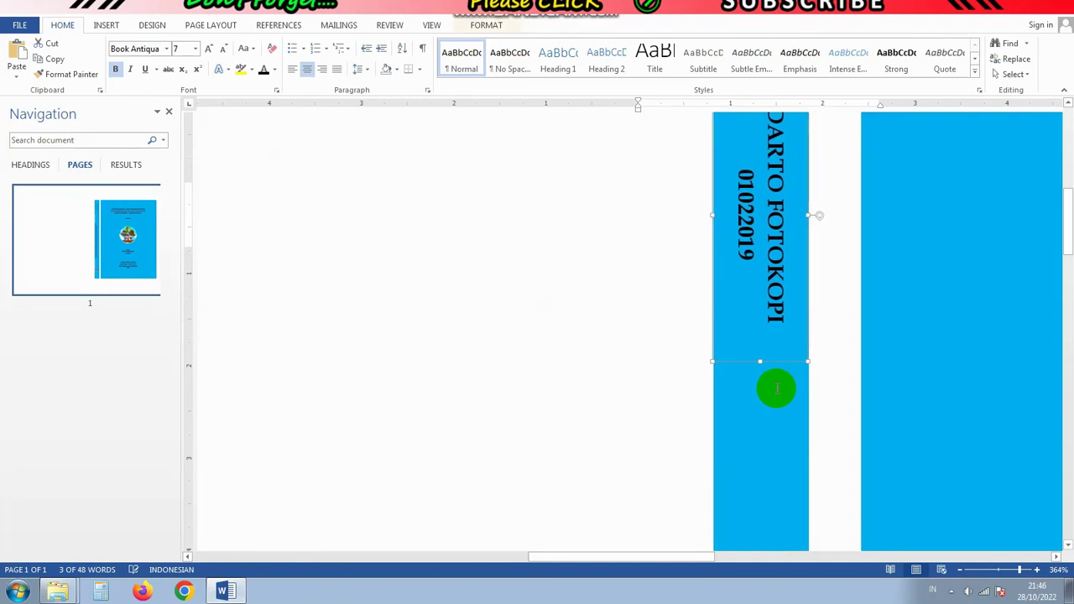
# - Shift the 2022 year box slightly right to line it up on the spine
pyautogui.click(776, 388)
pyautogui.scroll(-3, 779, 411)
pyautogui.scroll(-3, 780, 416)
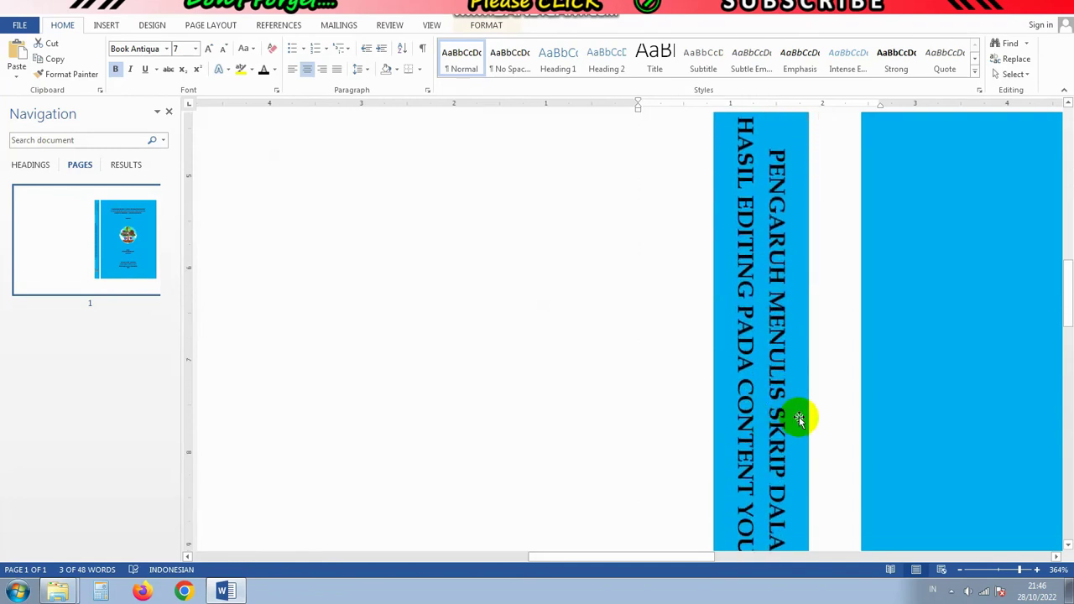
pyautogui.scroll(-3, 711, 455)
pyautogui.scroll(-3, 712, 457)
pyautogui.scroll(-3, 712, 456)
pyautogui.click(769, 473)
pyautogui.scroll(-1, 780, 478)
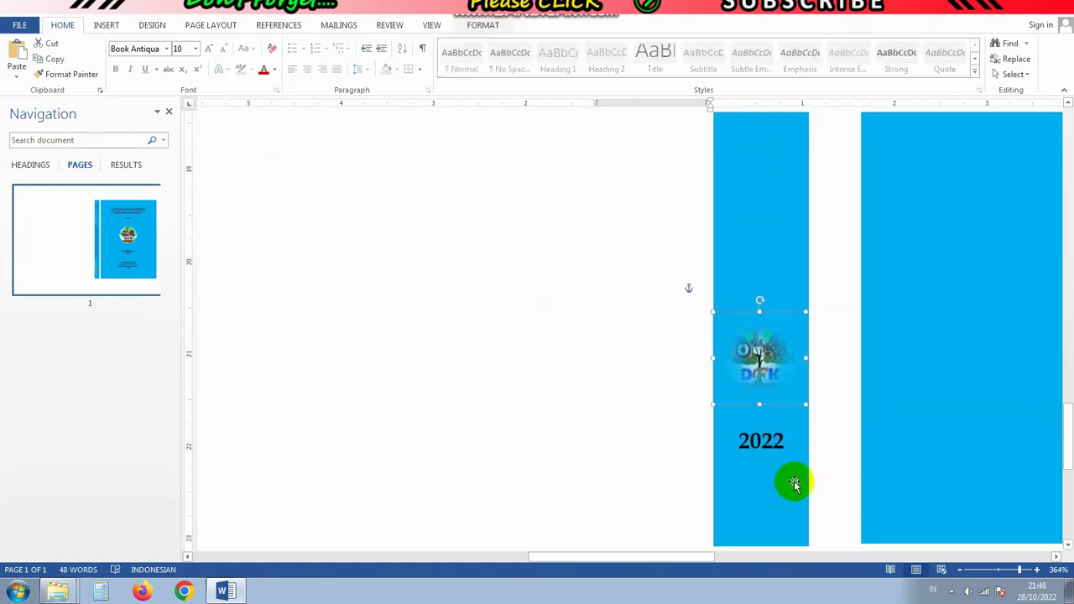
pyautogui.click(764, 424)
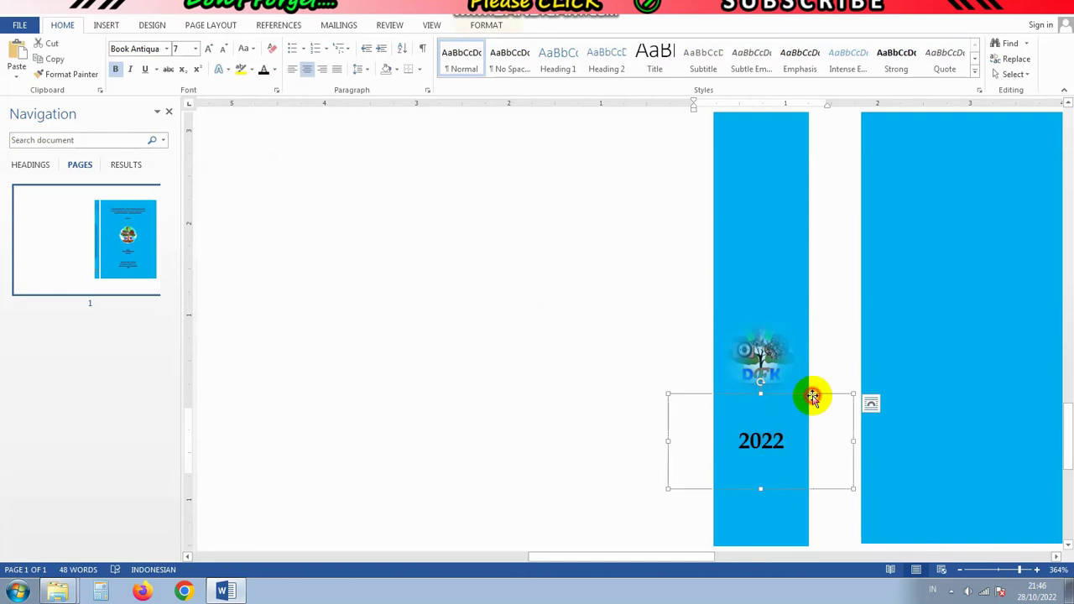
pyautogui.moveTo(812, 397); pyautogui.dragTo(814, 397)
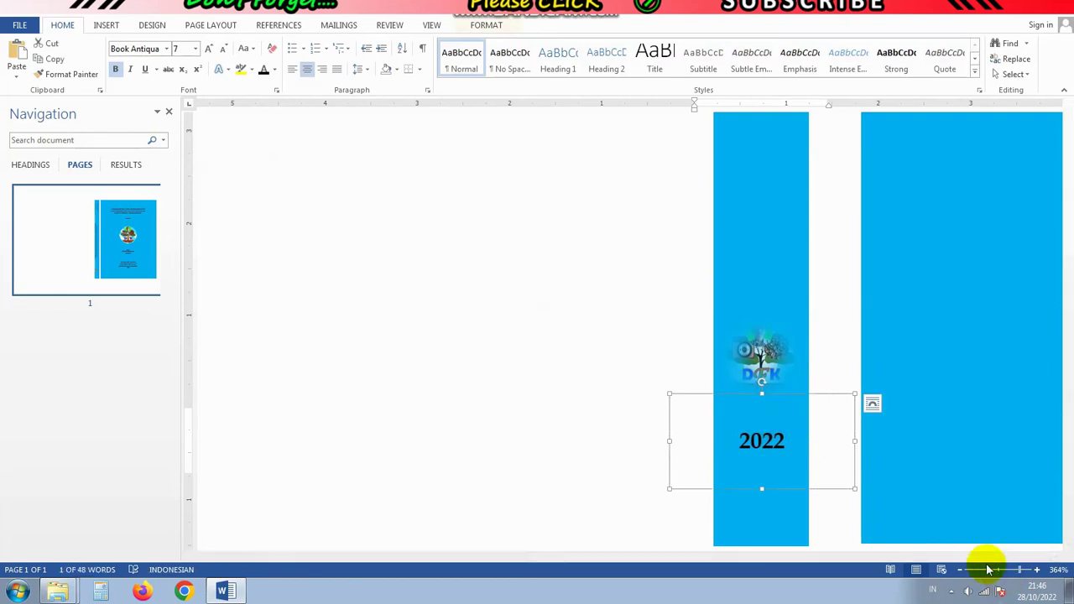
# - Delete the blue cover background picture and the blue spine strip, leaving text and logos on white
pyautogui.click(495, 236)
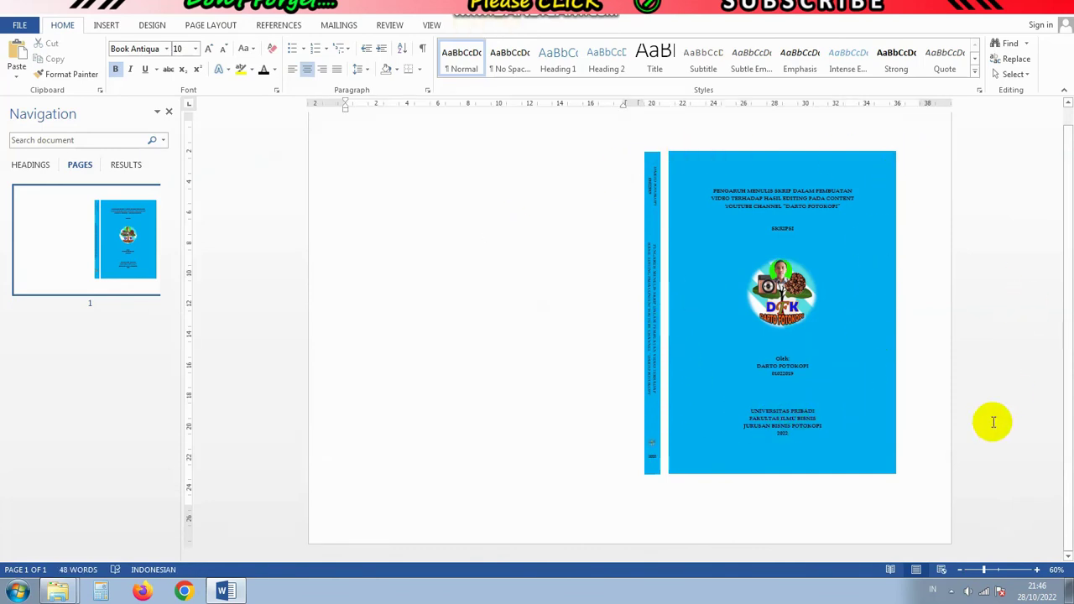
pyautogui.click(878, 461)
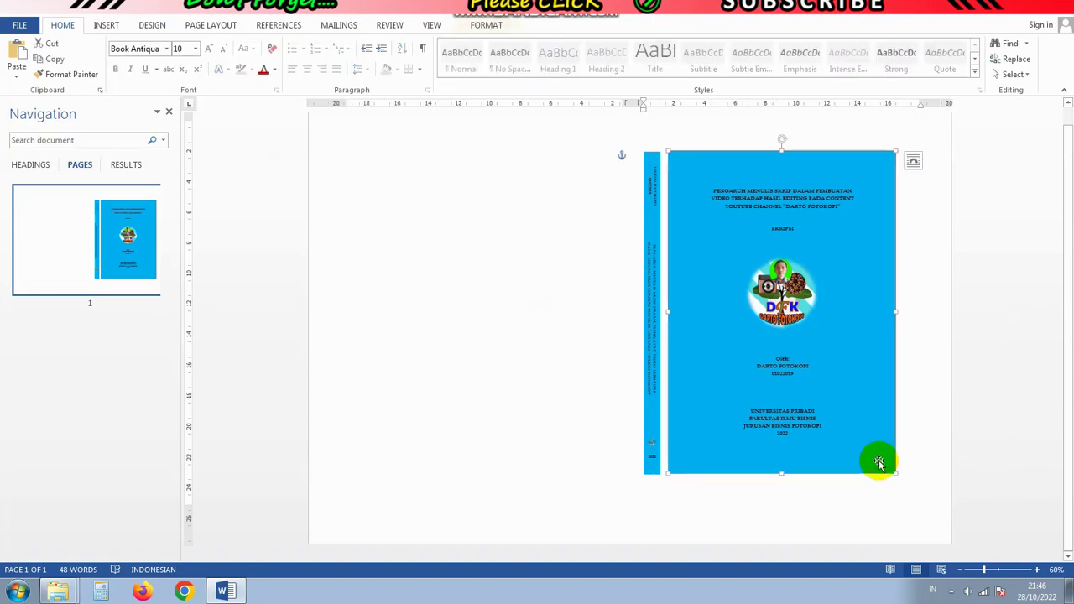
pyautogui.press('Delete')
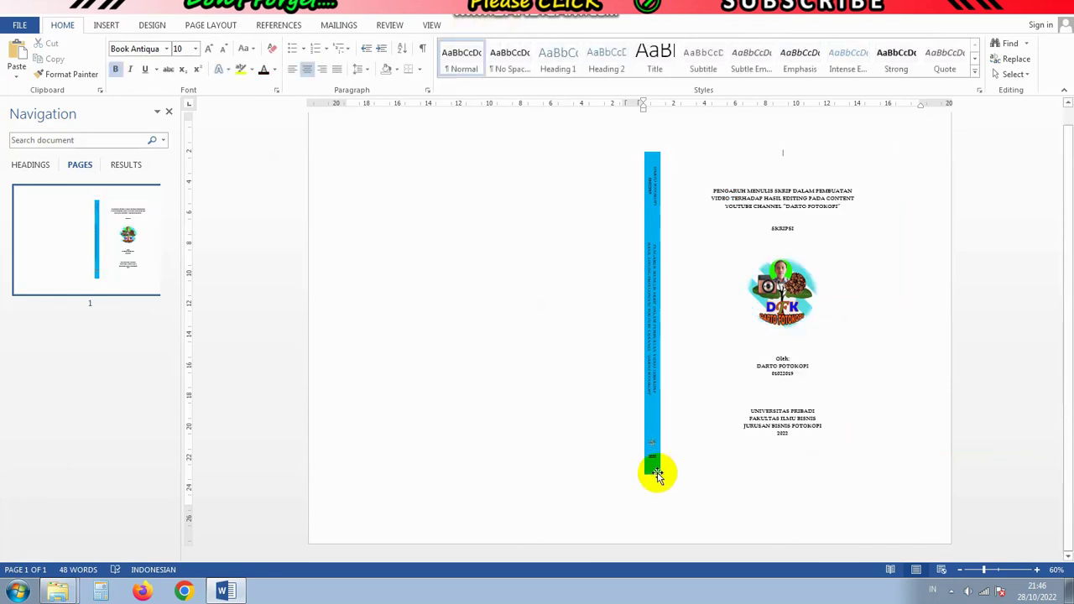
pyautogui.click(657, 475)
pyautogui.press('Delete')
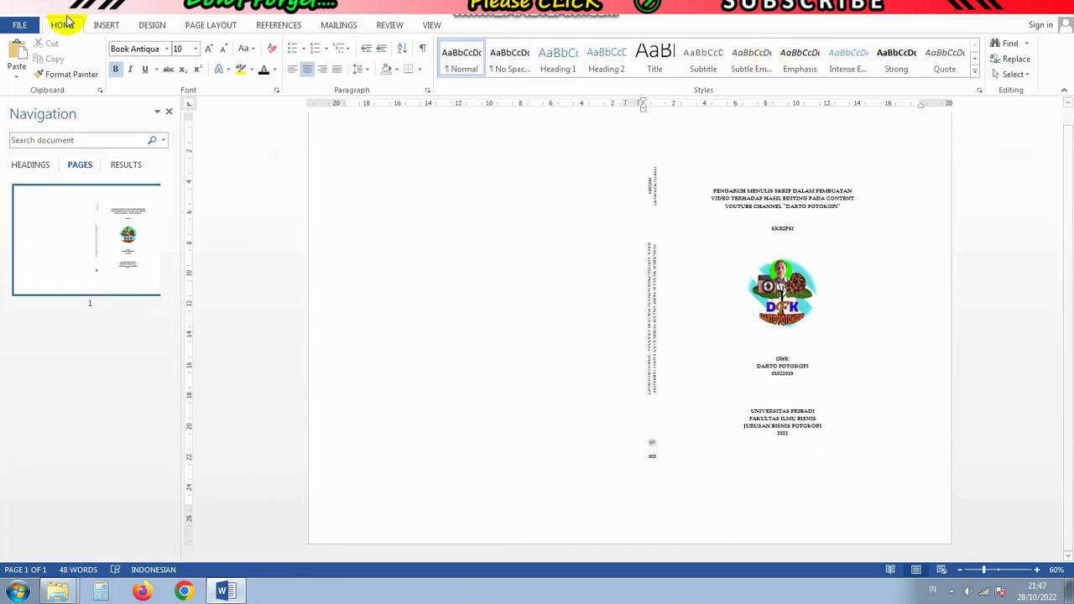
pyautogui.click(21, 25)
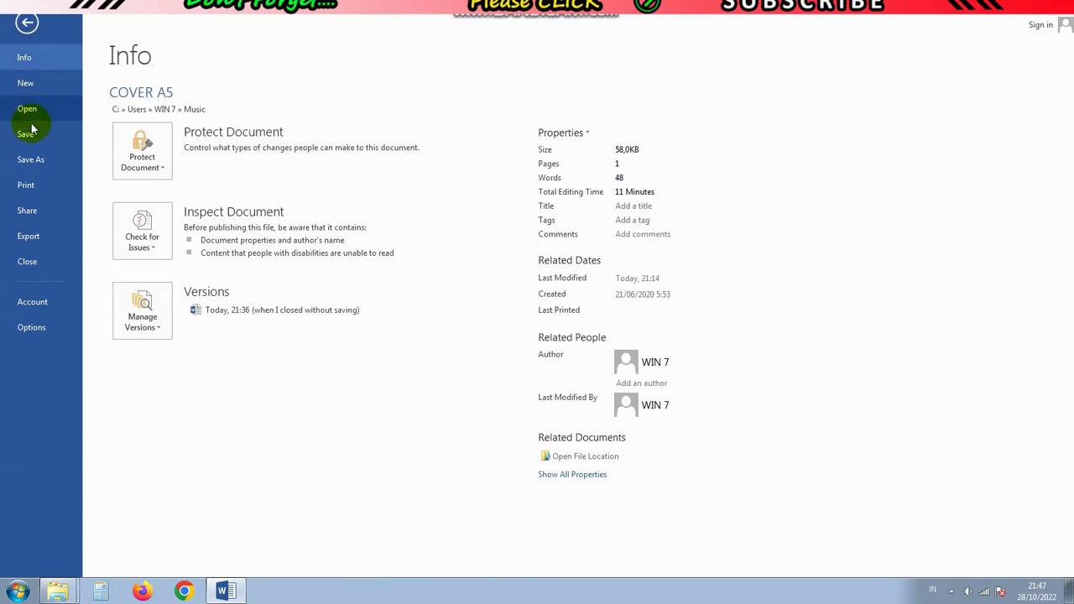
# - In print settings, choose EPSON L1800 as the printer with the cover in preview
pyautogui.click(33, 185)
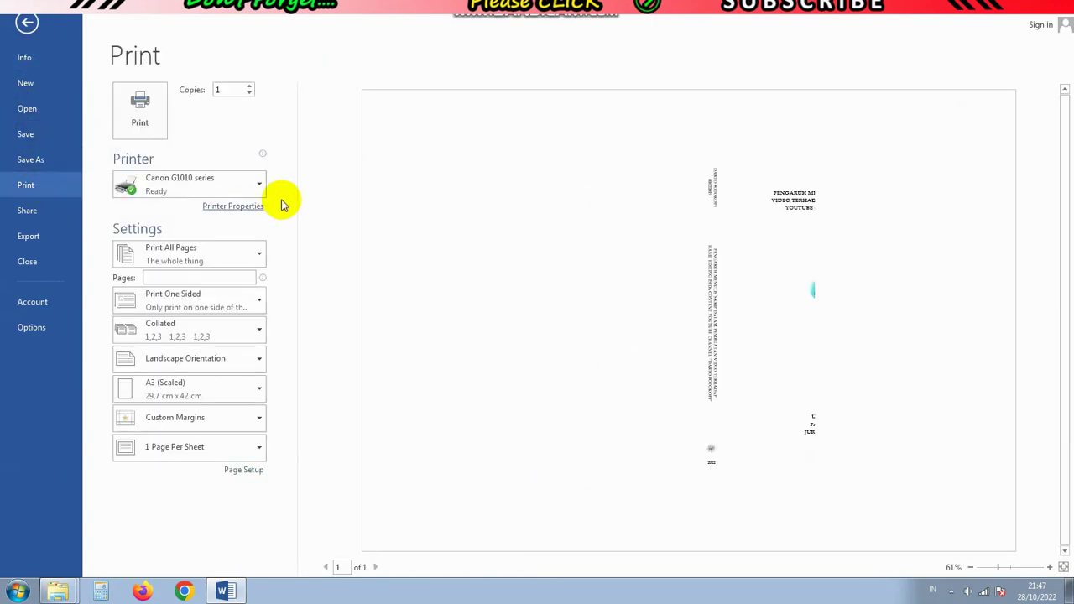
pyautogui.click(260, 182)
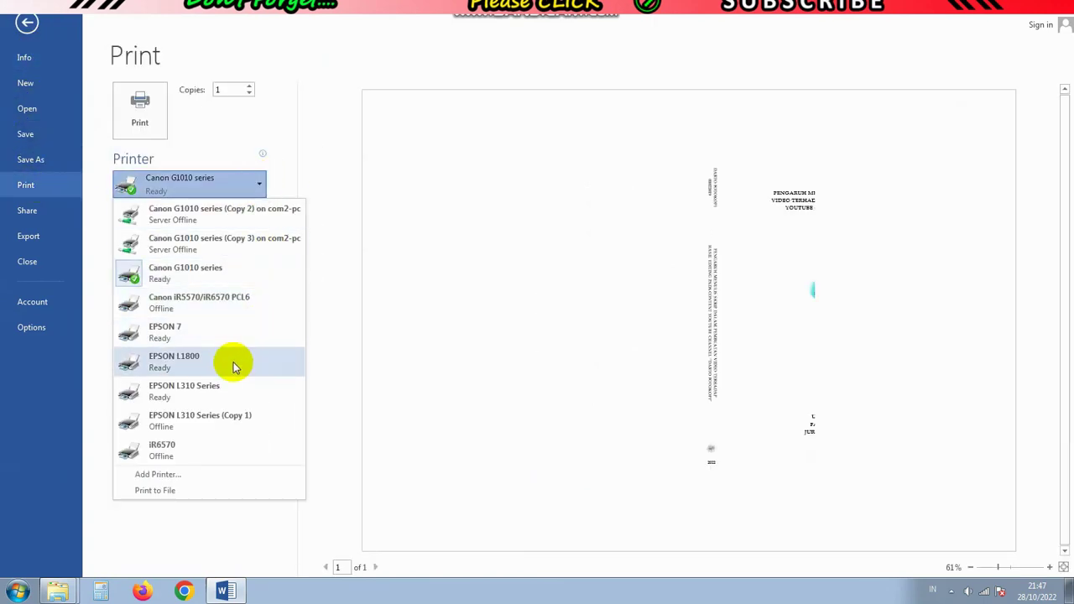
pyautogui.moveTo(173, 362)
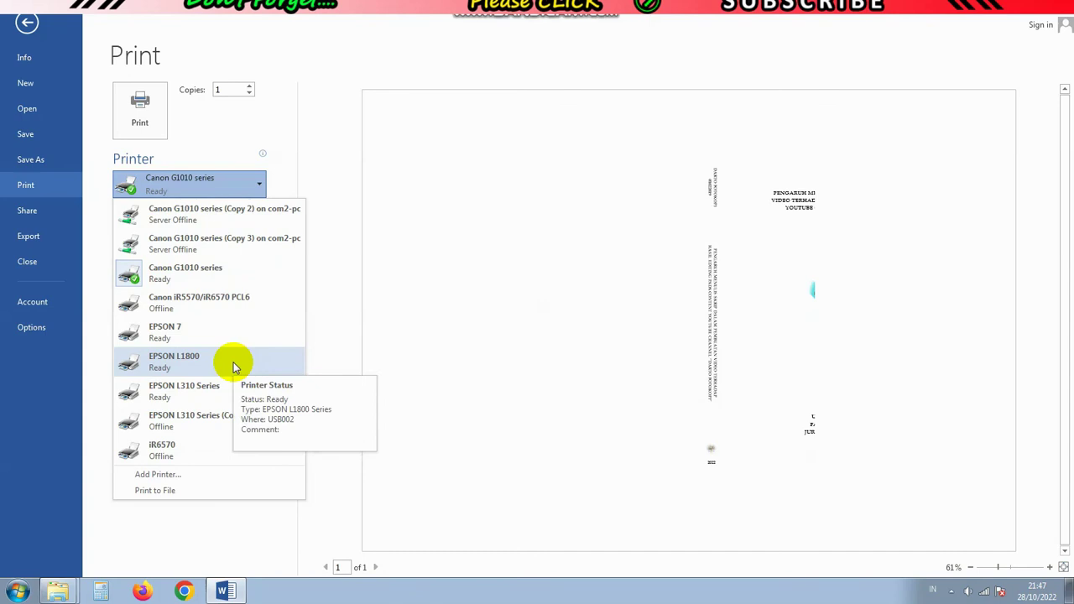
pyautogui.click(234, 366)
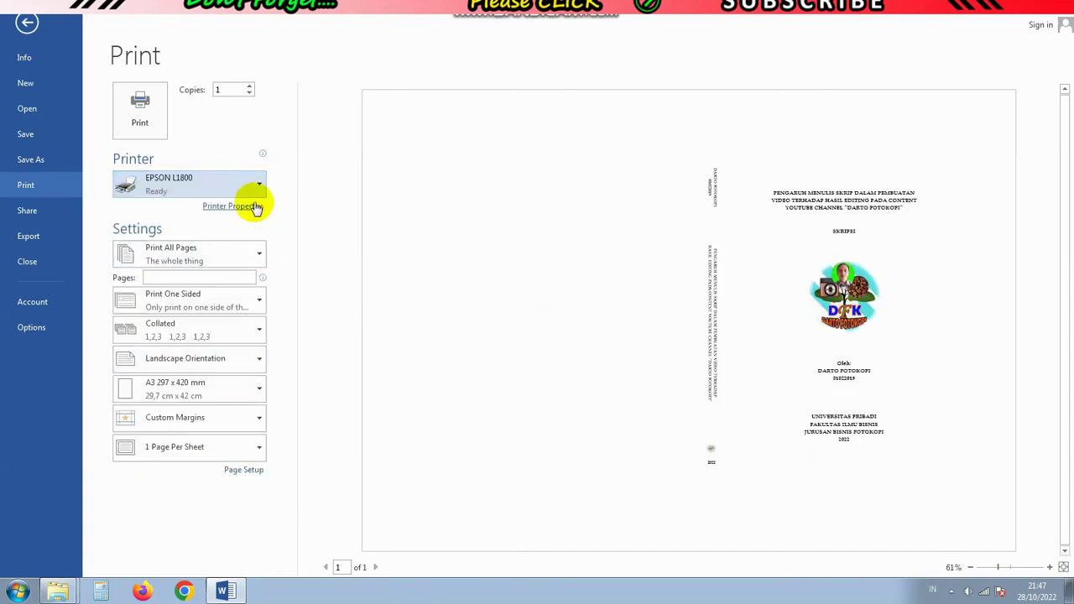
pyautogui.click(251, 206)
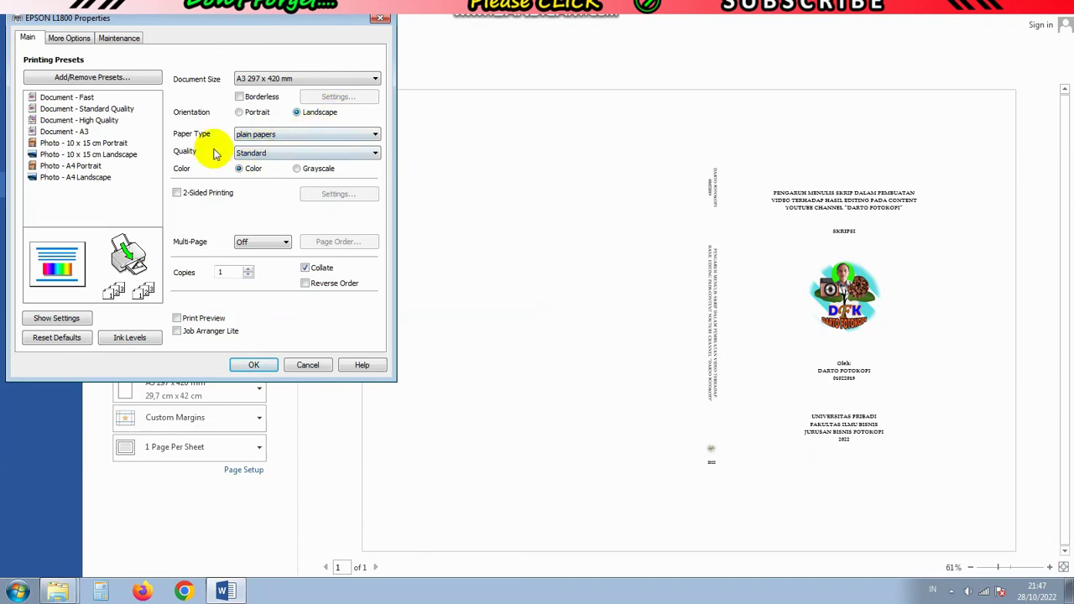
# - Set the EPSON L1800 print quality to High and print the cover page
pyautogui.click(281, 153)
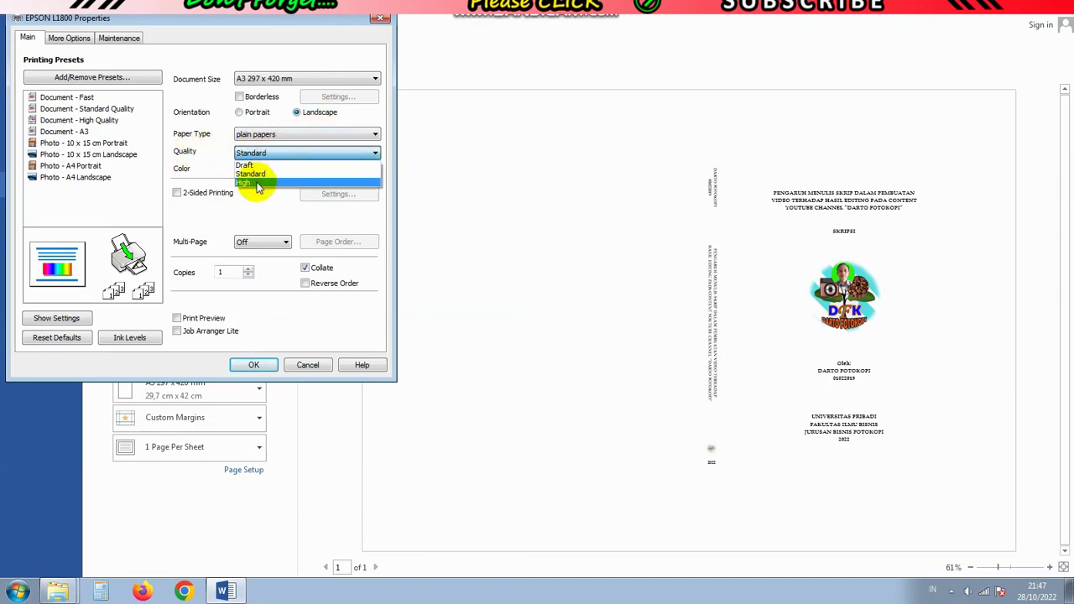
pyautogui.click(257, 183)
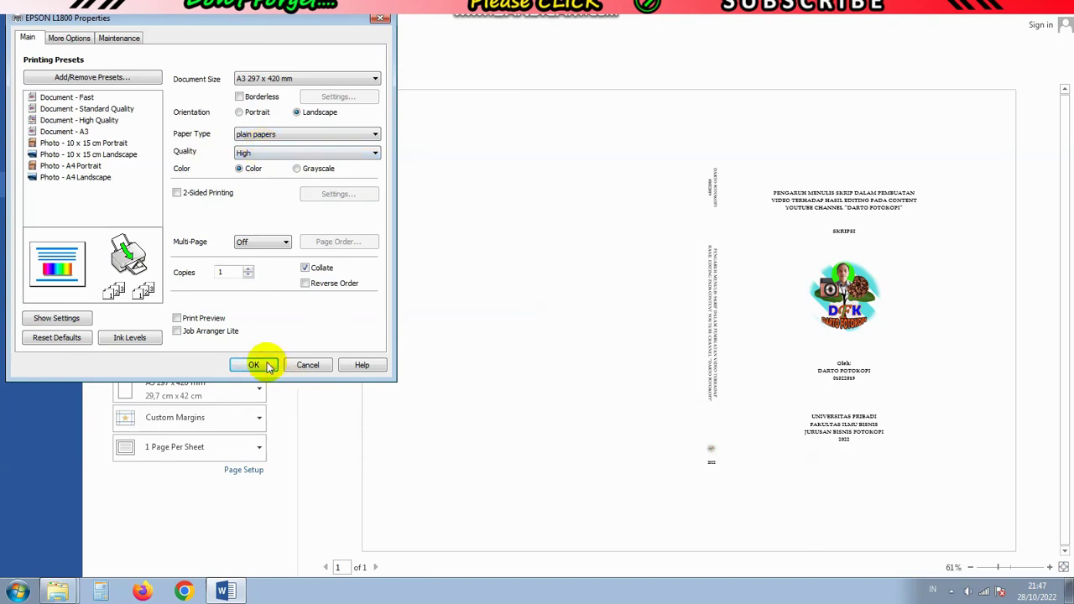
pyautogui.click(265, 362)
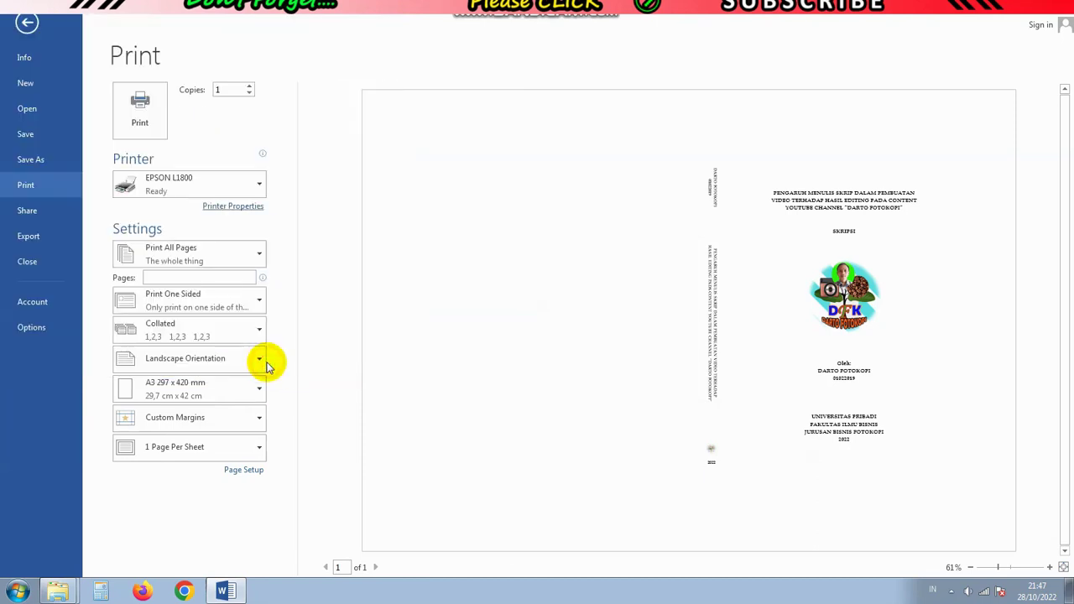
pyautogui.click(151, 126)
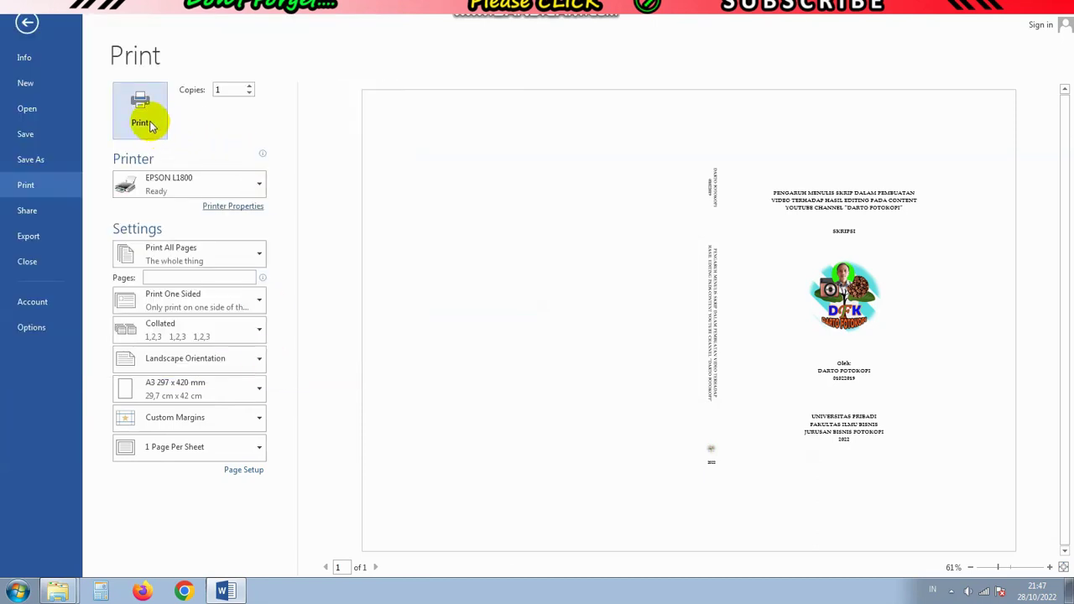